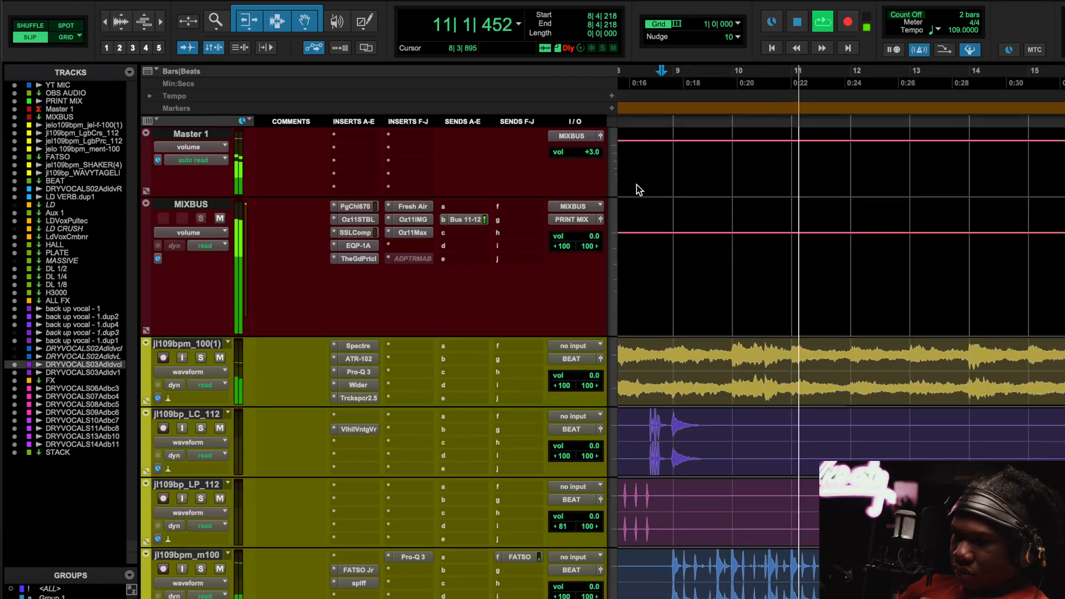
# Hide the Sends F-J column from the Edit window's track view.
pyautogui.click(1054, 49)
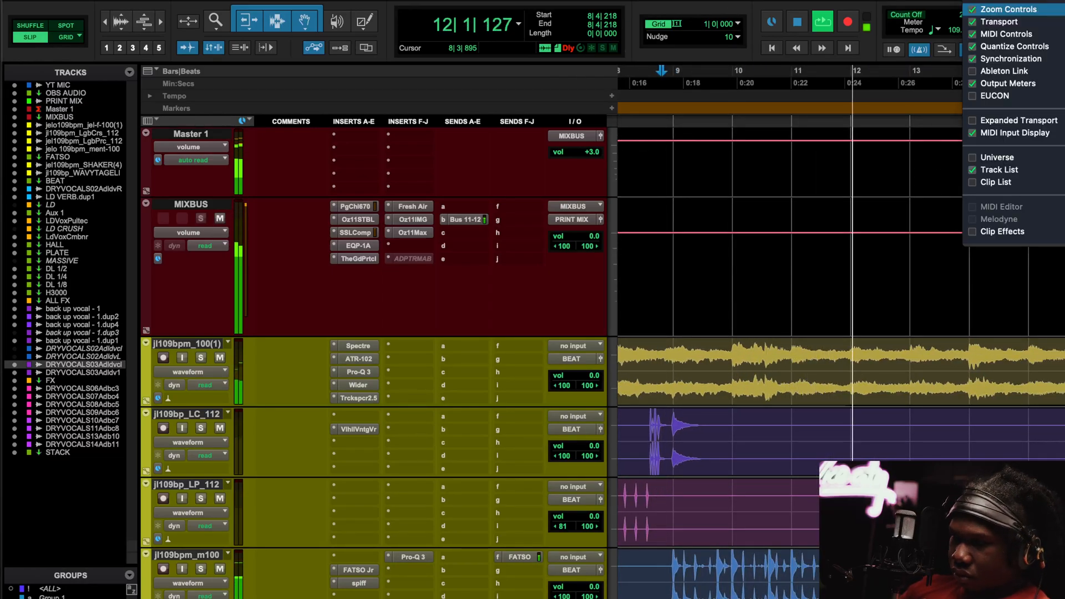
pyautogui.click(151, 75)
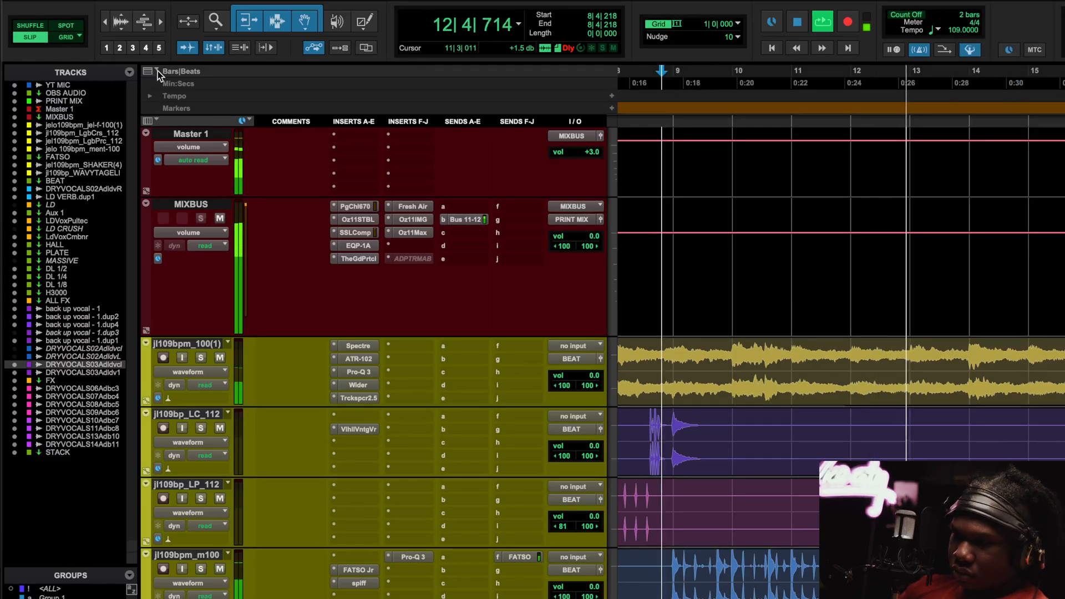
pyautogui.click(154, 72)
pyautogui.click(243, 121)
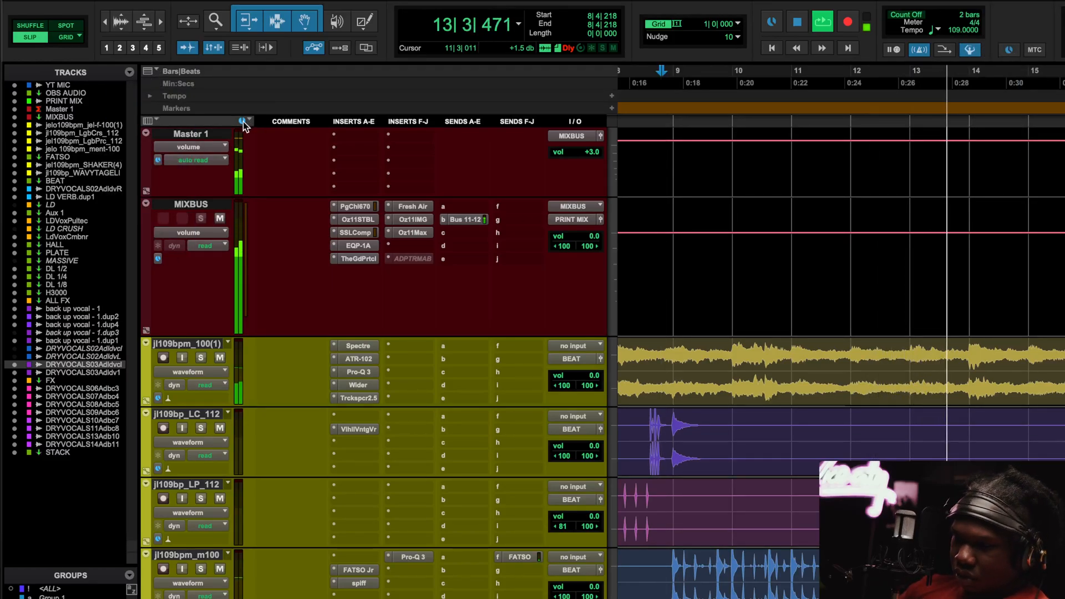
pyautogui.click(148, 120)
pyautogui.click(173, 222)
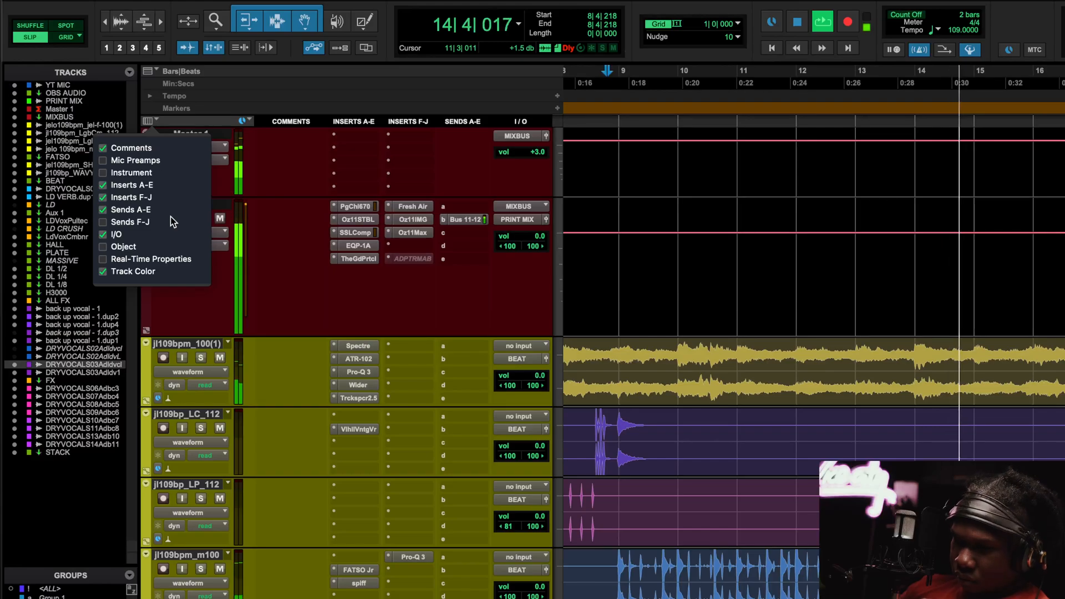
# Zoom the timeline out, scroll through the beat tracks, and stop playback.
pyautogui.press('Escape')
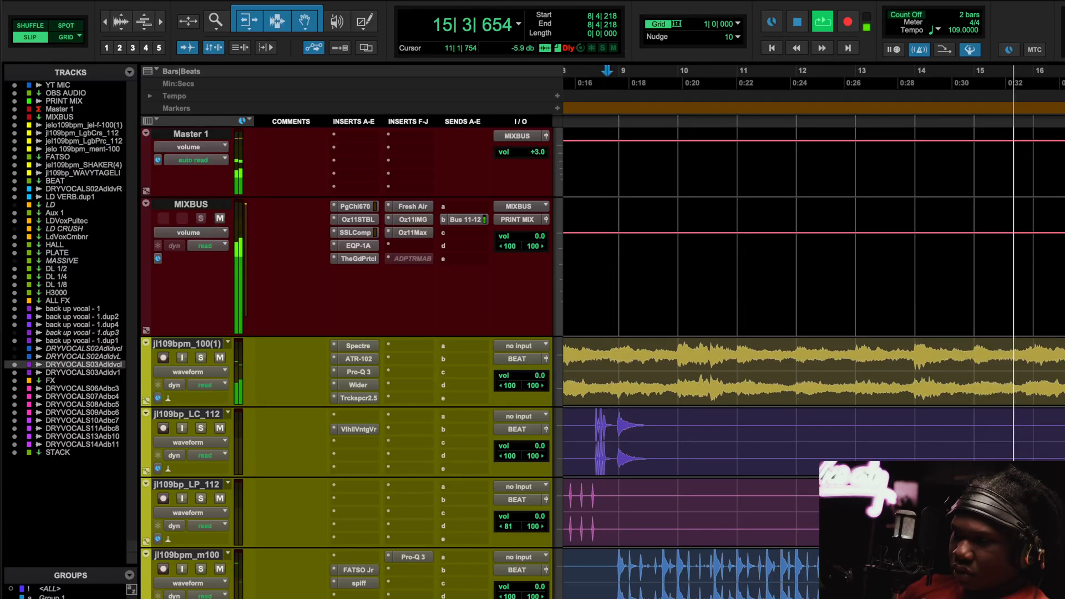
pyautogui.scroll(-10, 819, 288)
pyautogui.press('super+bracketleft')
pyautogui.press('super+bracketleft')
pyautogui.press('super+bracketleft')
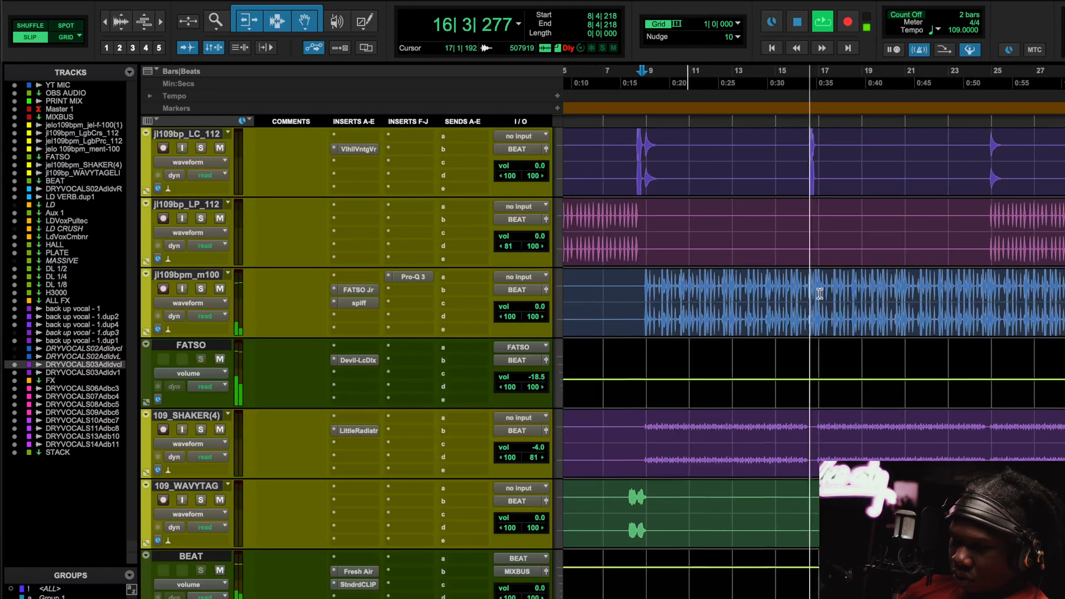
pyautogui.scroll(-3, 820, 294)
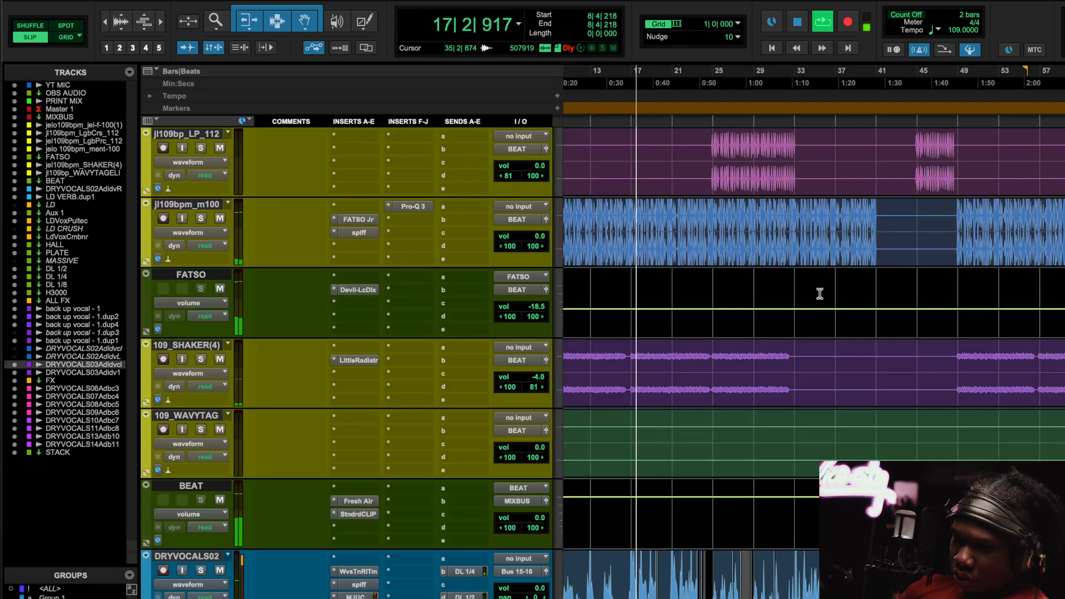
pyautogui.scroll(8, 820, 294)
pyautogui.scroll(-10, 820, 294)
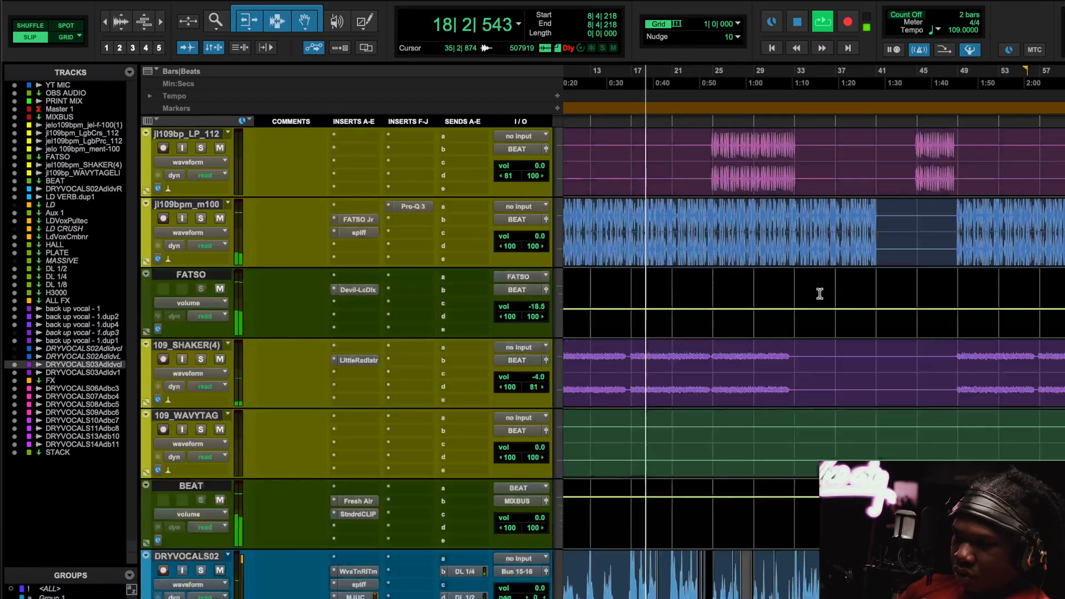
pyautogui.scroll(5, 820, 294)
pyautogui.scroll(-3, 819, 294)
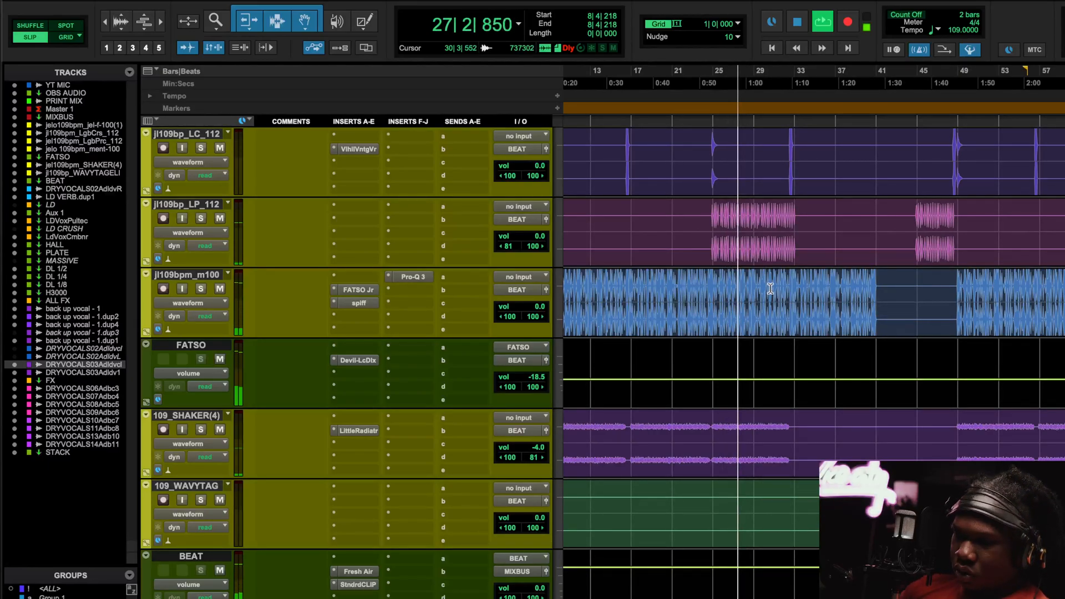
pyautogui.press('space')
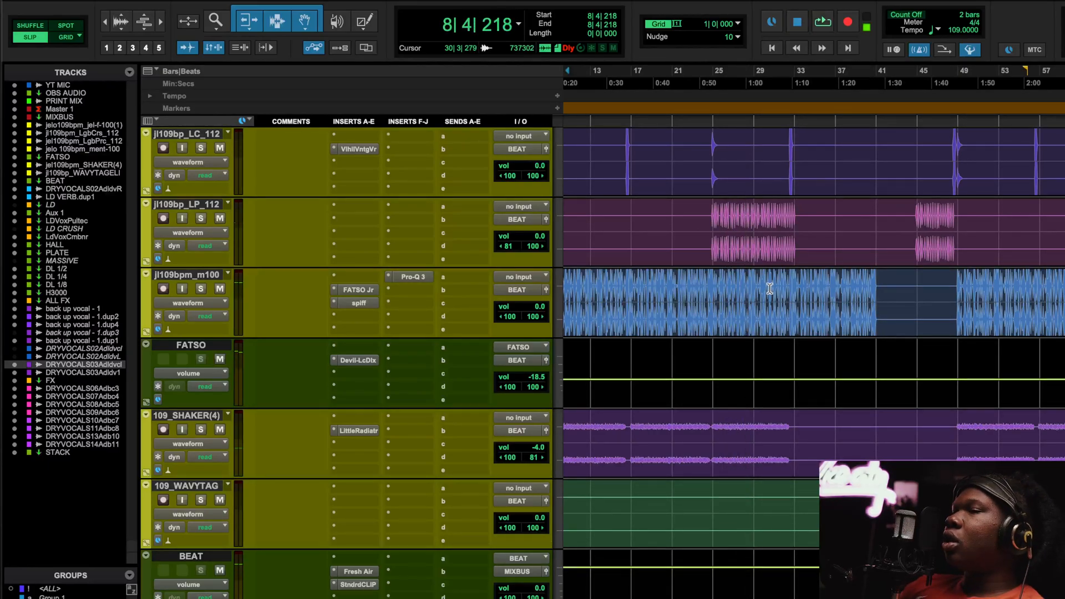
pyautogui.scroll(2, 743, 435)
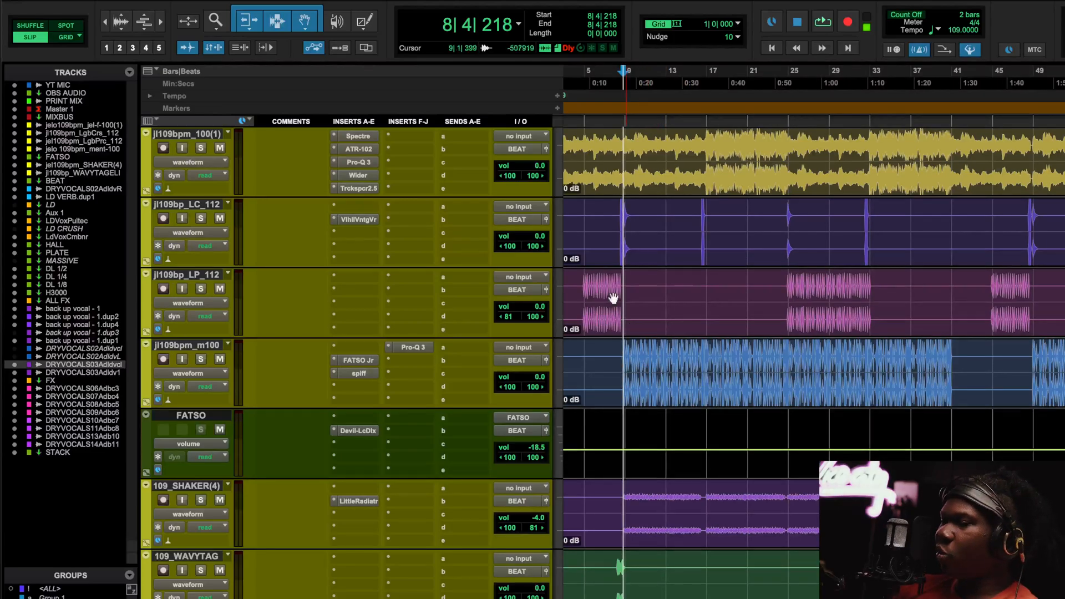
pyautogui.hscroll(-1, 689, 281)
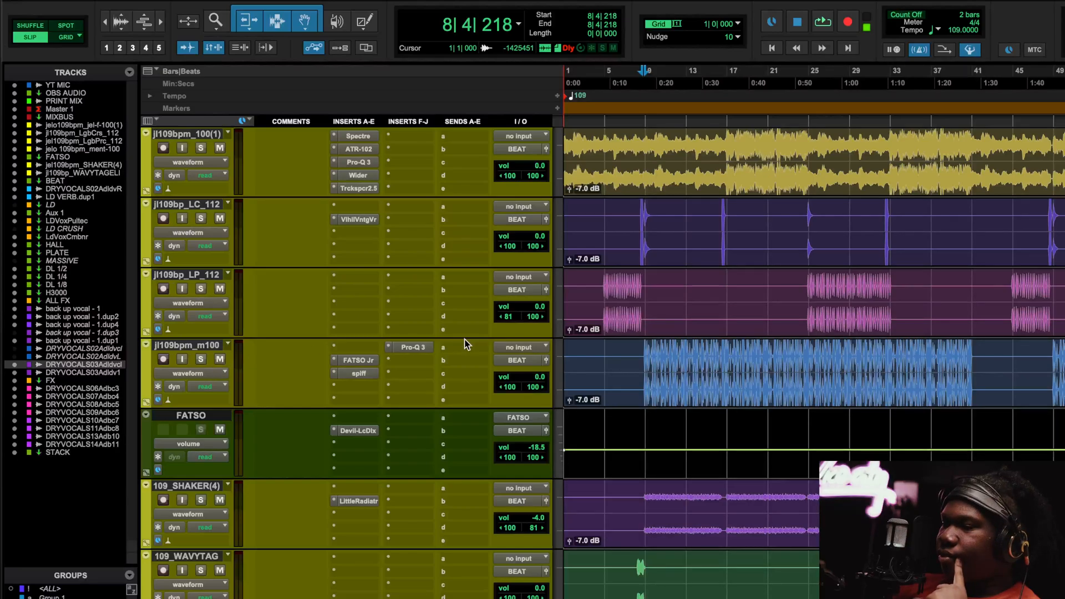
# Start looped playback and solo the jl109bpm_100(1) track.
pyautogui.scroll(5, 401, 308)
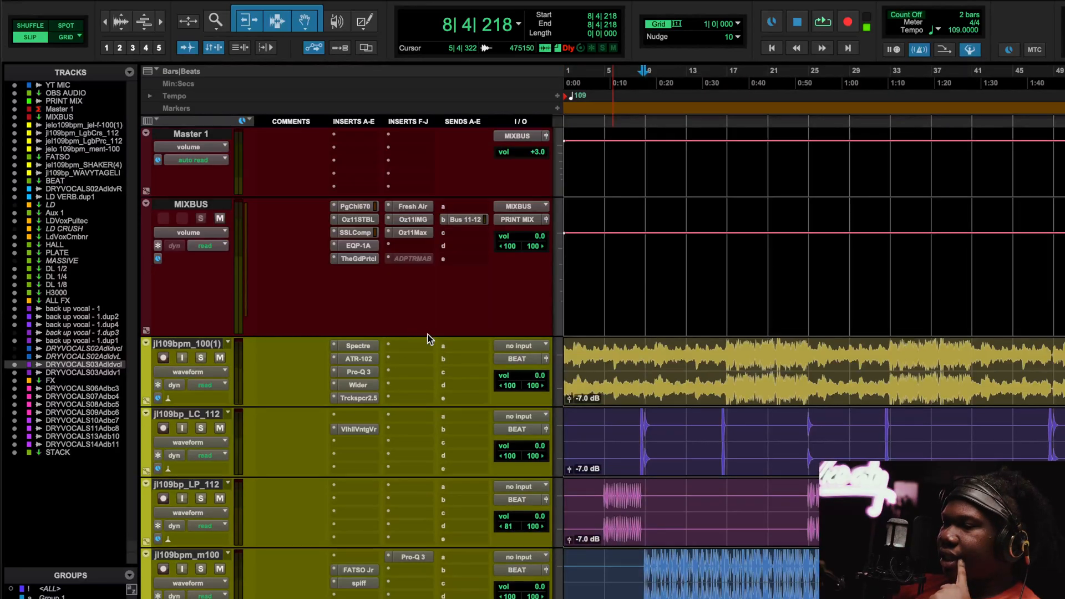
pyautogui.scroll(-2, 427, 336)
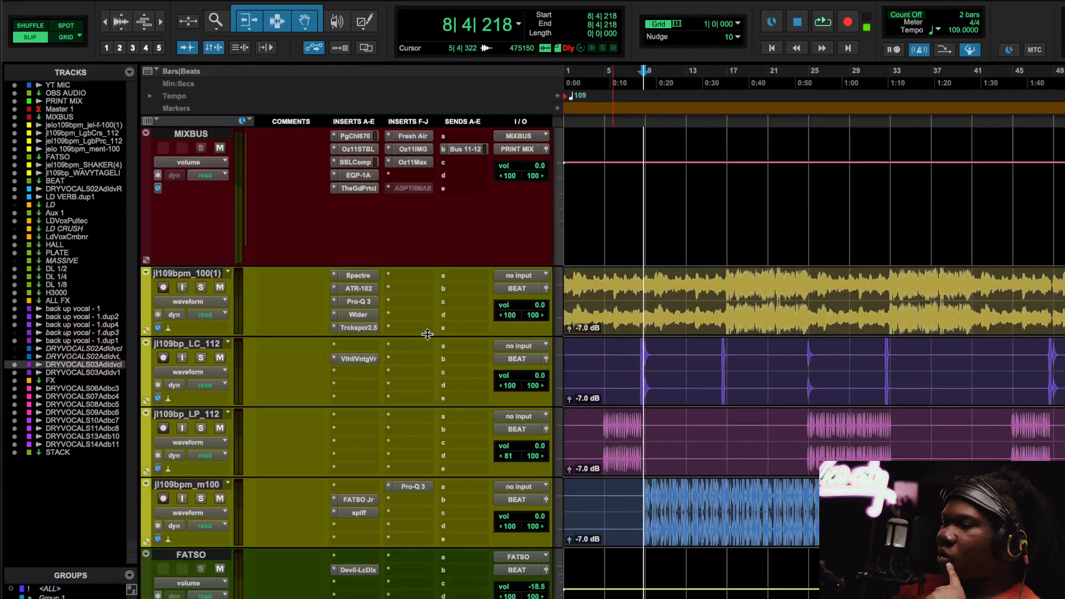
pyautogui.press('space')
pyautogui.click(203, 287)
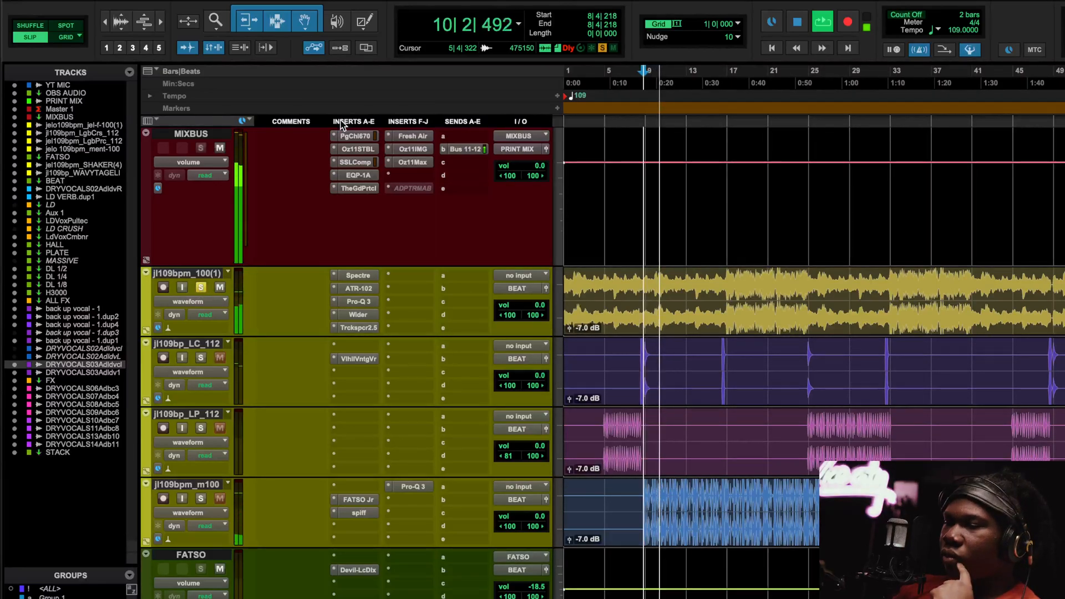
# Bypass the Trckspcr2.5, Wider, Pro-Q 3, ATR-102 and Spectre inserts, then open Spectre.
pyautogui.keyDown('super'); pyautogui.click(359, 327); pyautogui.keyUp('super')
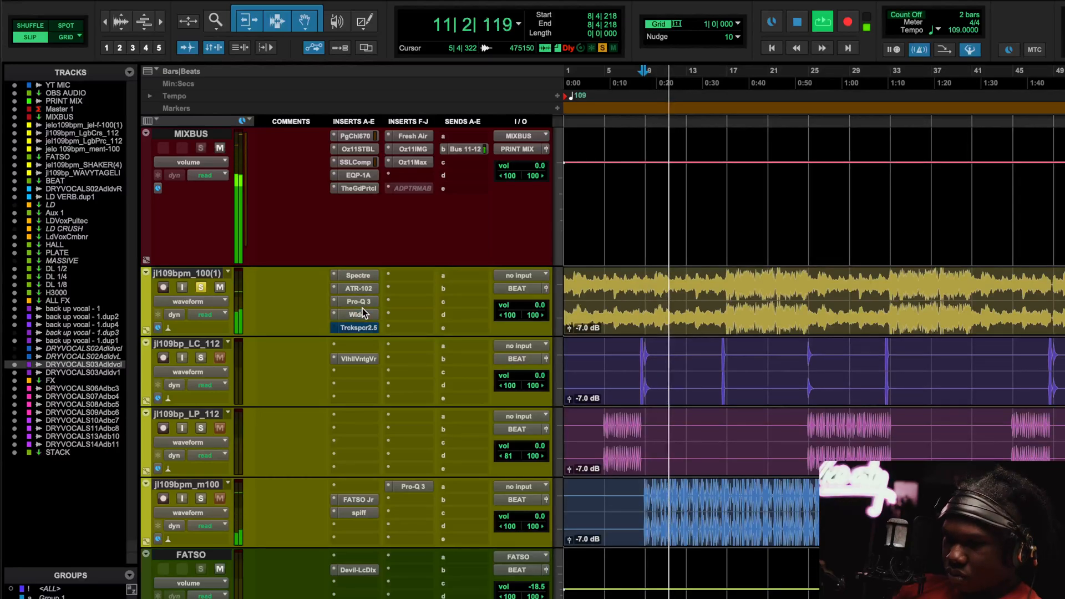
pyautogui.keyDown('super'); pyautogui.click(362, 314); pyautogui.keyUp('super')
pyautogui.keyDown('super'); pyautogui.click(362, 301); pyautogui.keyUp('super')
pyautogui.keyDown('super'); pyautogui.click(362, 288); pyautogui.keyUp('super')
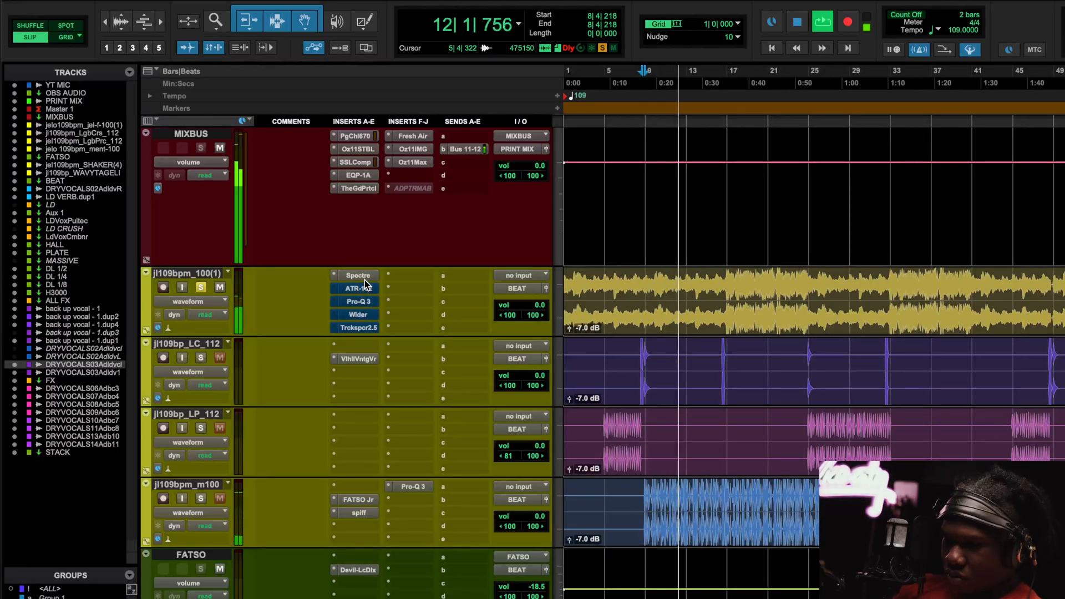
pyautogui.keyDown('super'); pyautogui.click(364, 276); pyautogui.keyUp('super')
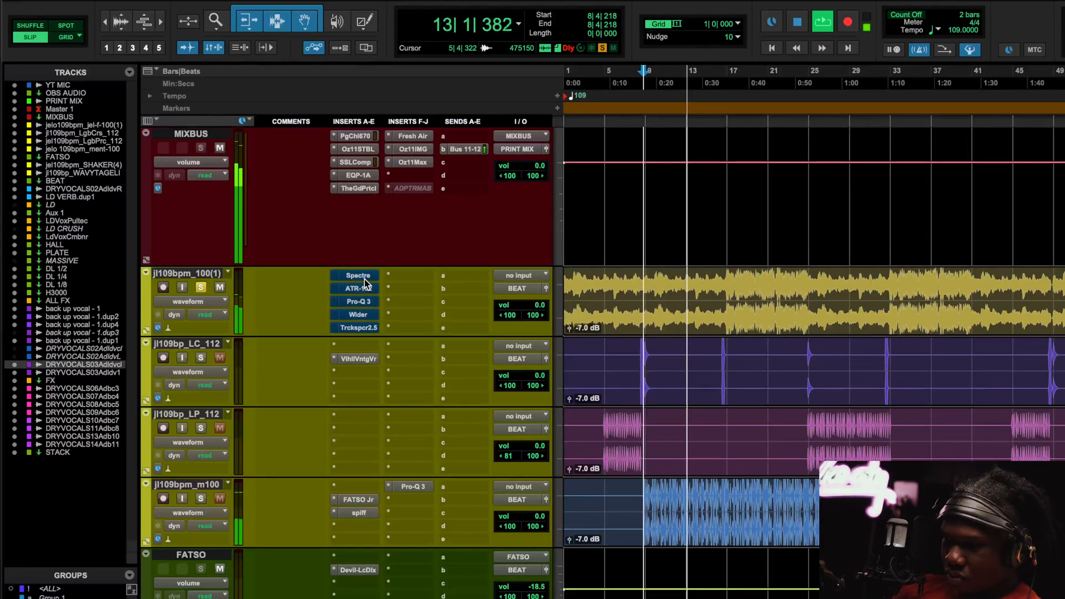
pyautogui.click(367, 272)
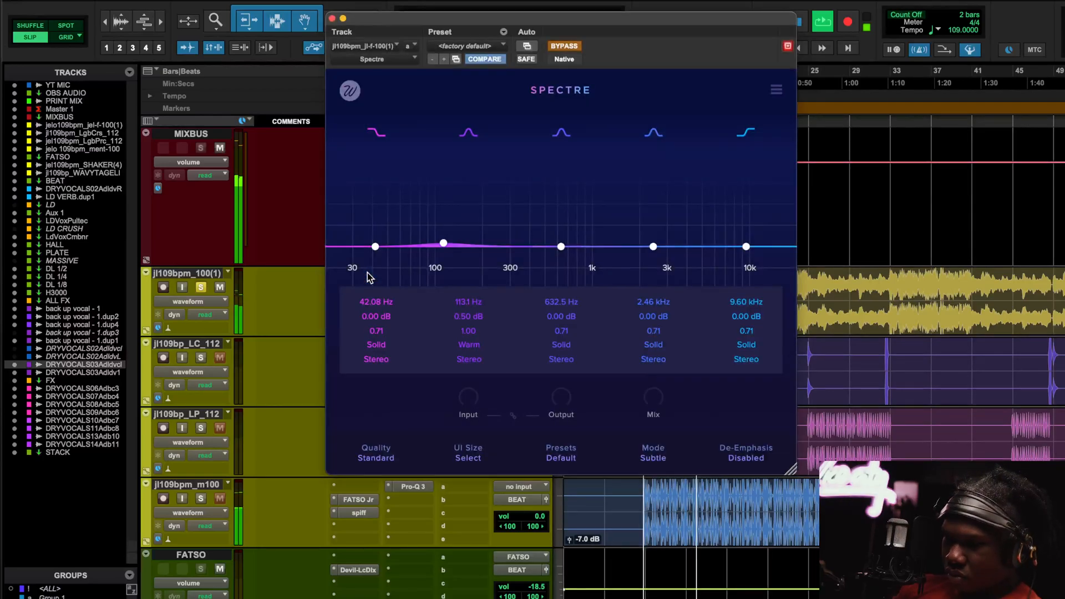
# Play from about 1:08 and compare Spectre bypassed and active, leaving it on.
pyautogui.click(560, 50)
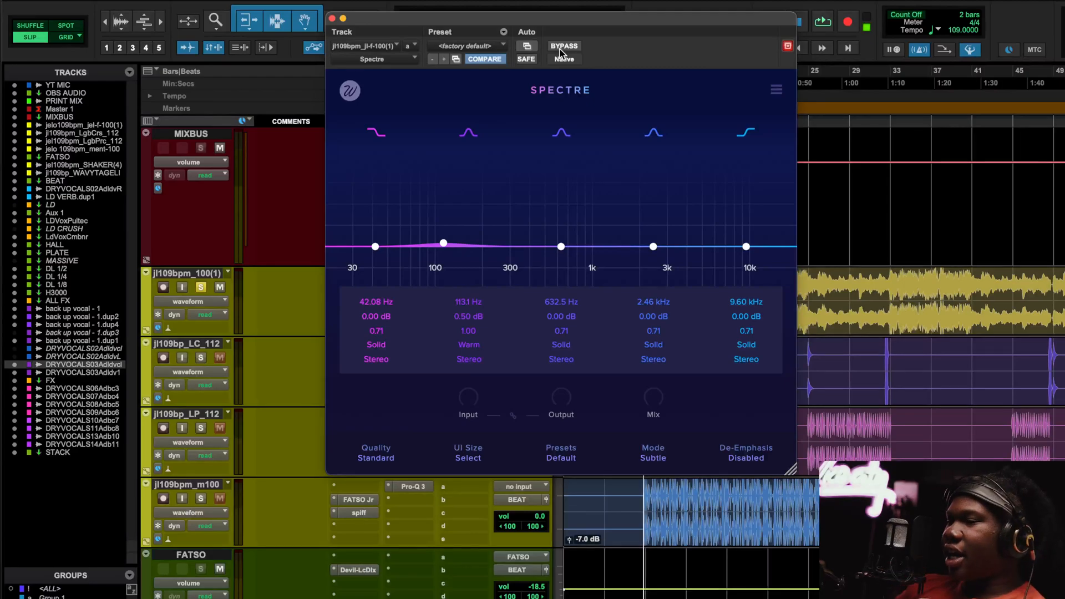
pyautogui.click(889, 282)
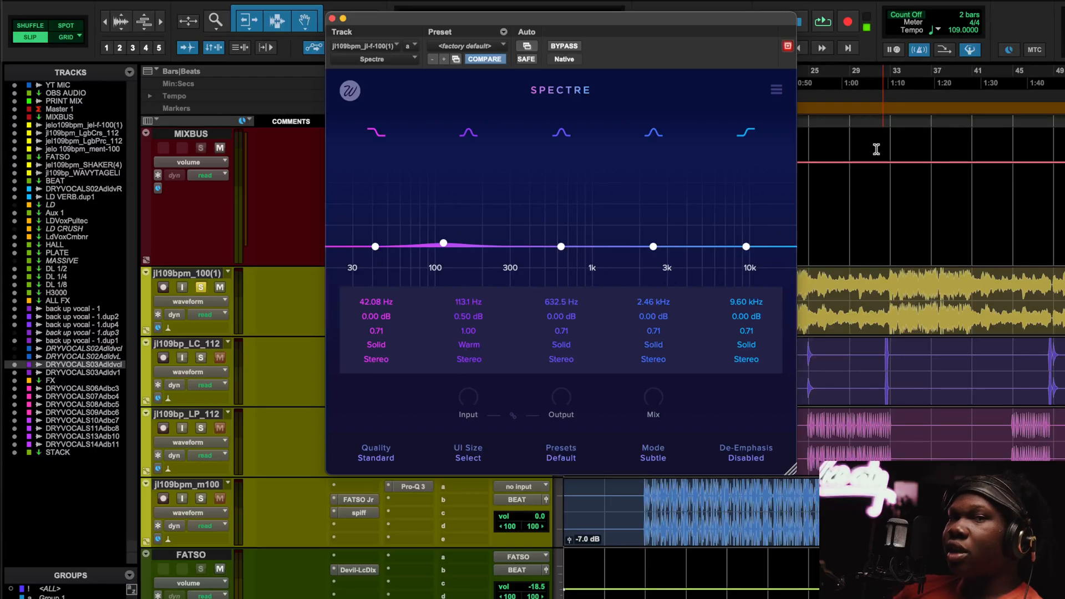
pyautogui.press('space')
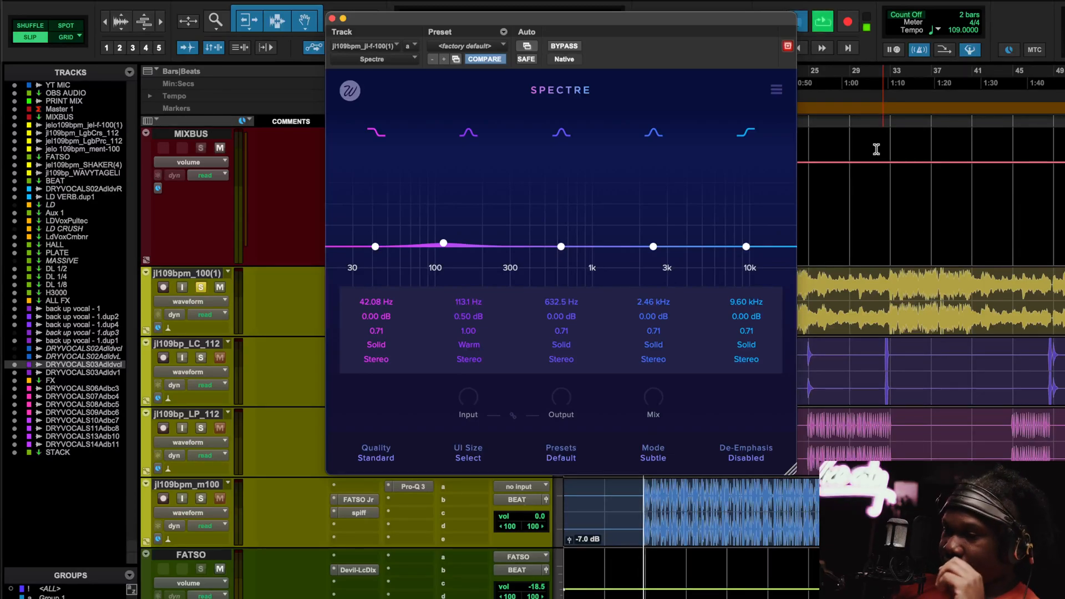
pyautogui.click(577, 47)
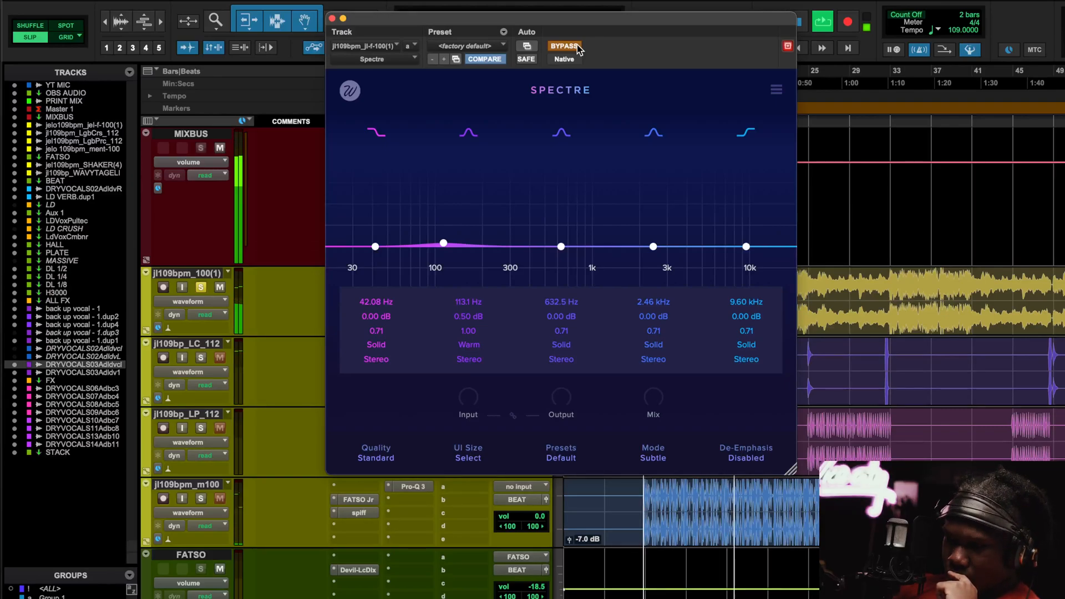
pyautogui.click(577, 49)
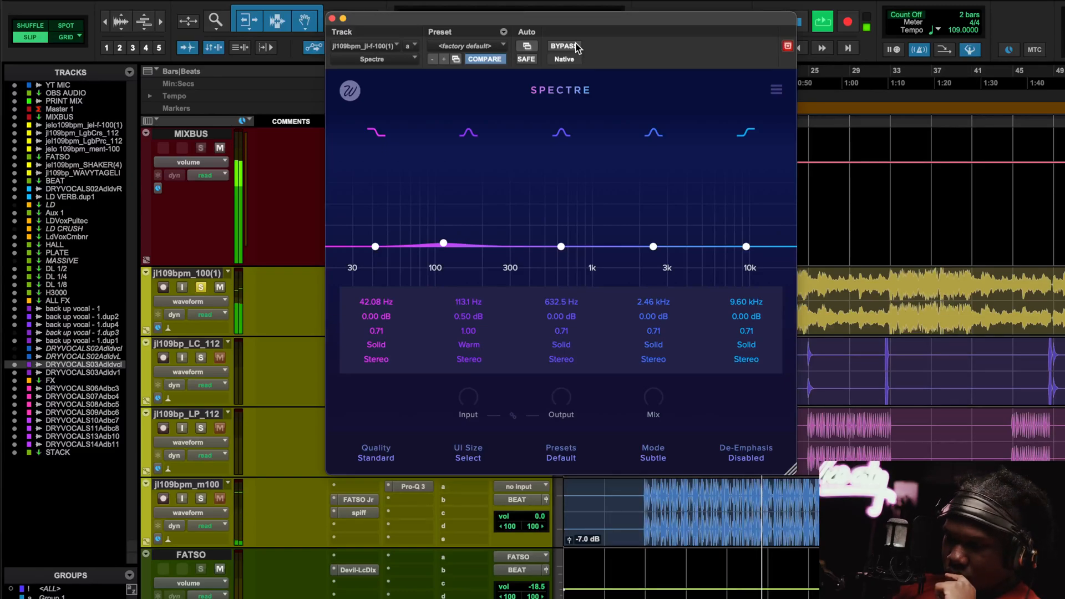
pyautogui.click(577, 49)
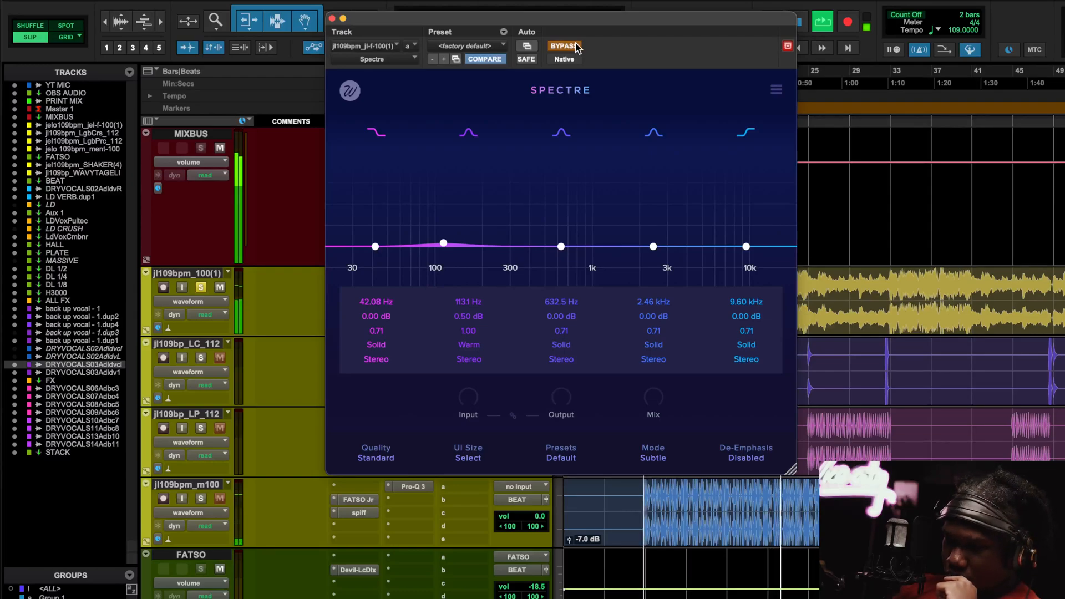
pyautogui.click(578, 49)
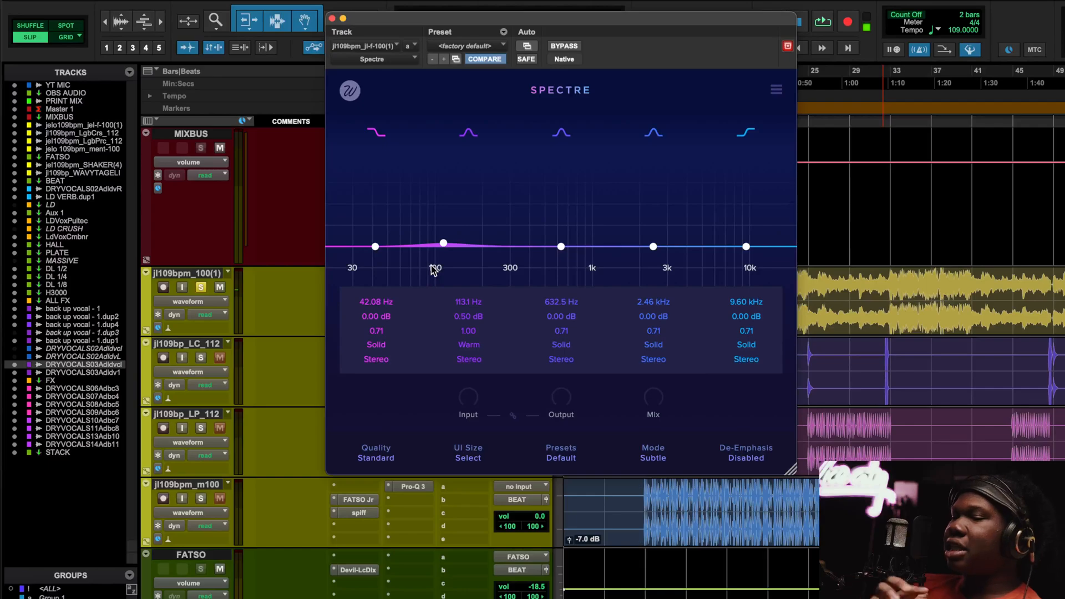
# Keep Warm saturation on Spectre's band 2 and close the plugin window.
pyautogui.click(467, 346)
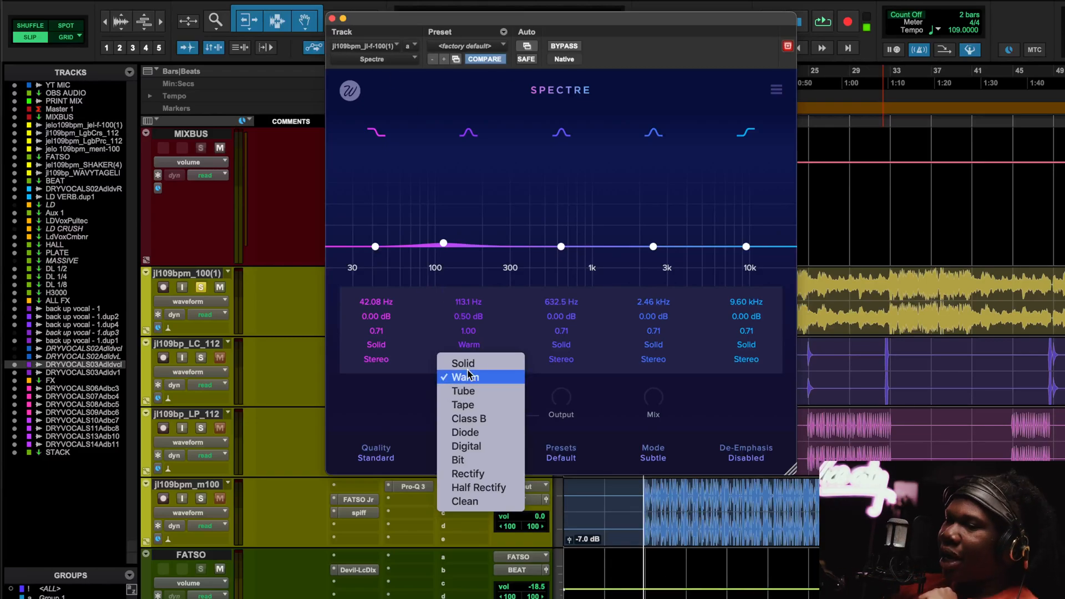
pyautogui.click(449, 261)
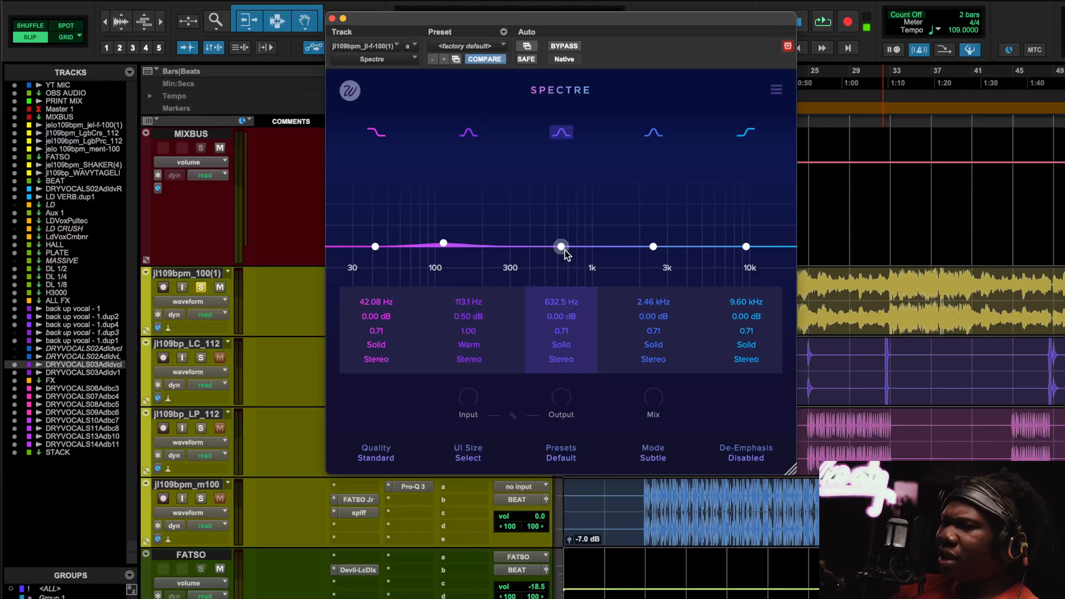
pyautogui.click(333, 19)
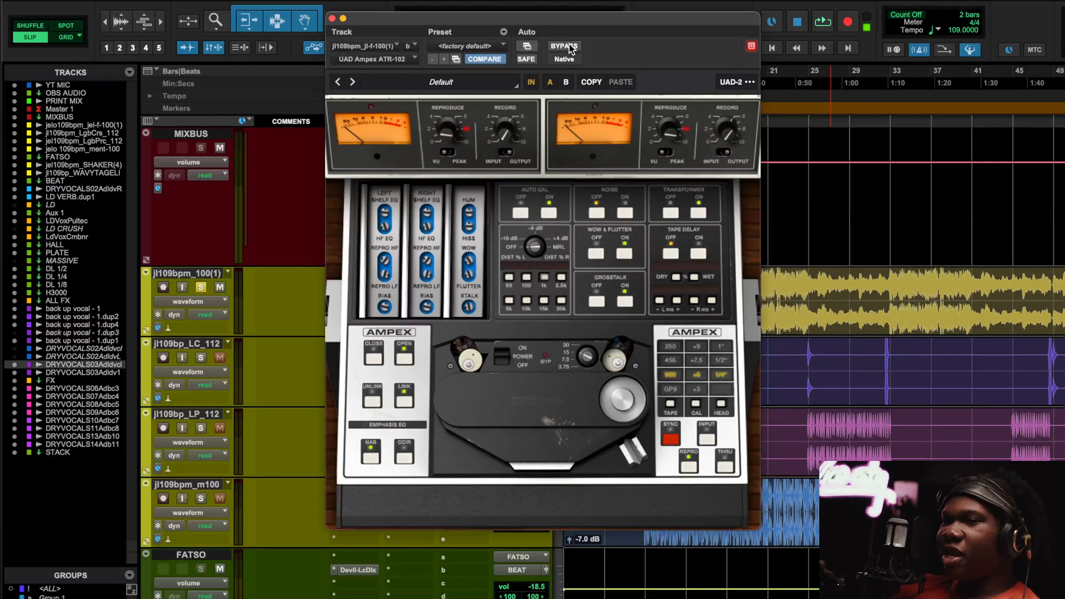
# Play the beat, shift the ATR-102 window right, and toggle its bypass, ending active.
pyautogui.press('space')
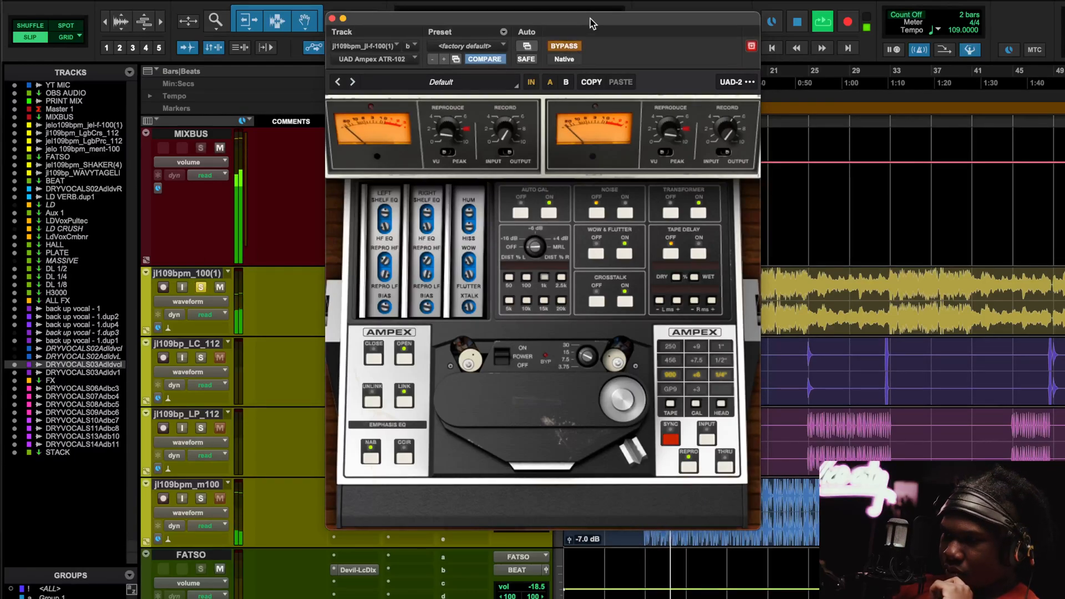
pyautogui.moveTo(581, 24); pyautogui.dragTo(728, 36)
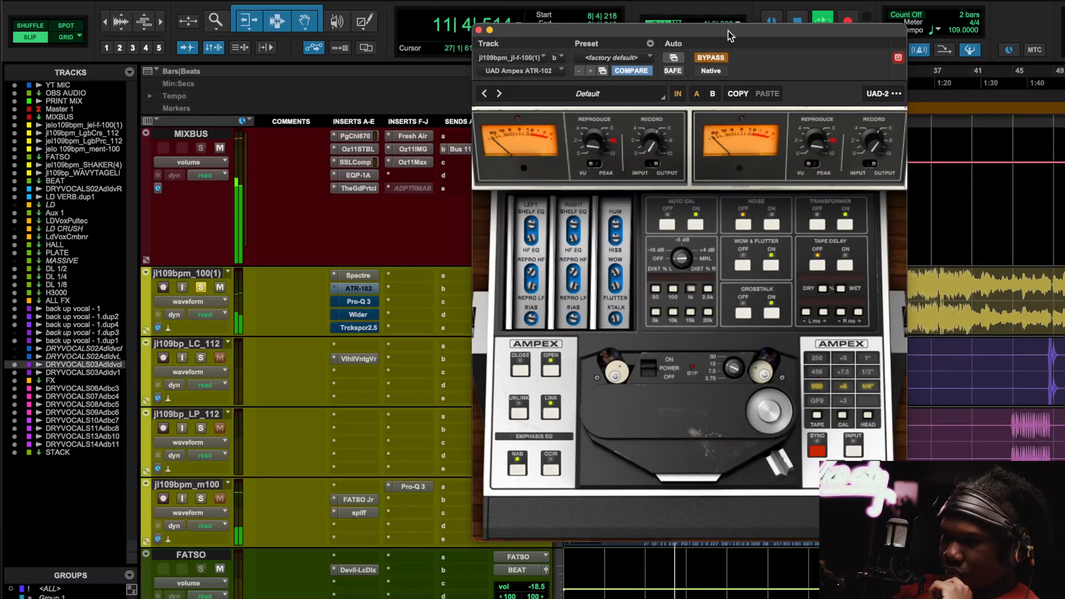
pyautogui.click(716, 58)
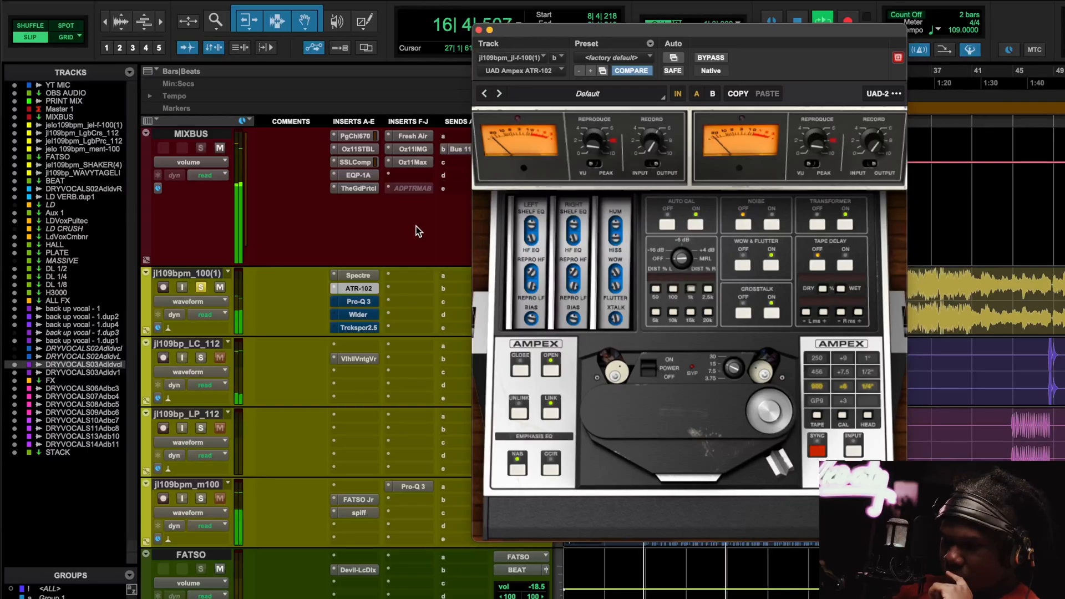
pyautogui.click(704, 58)
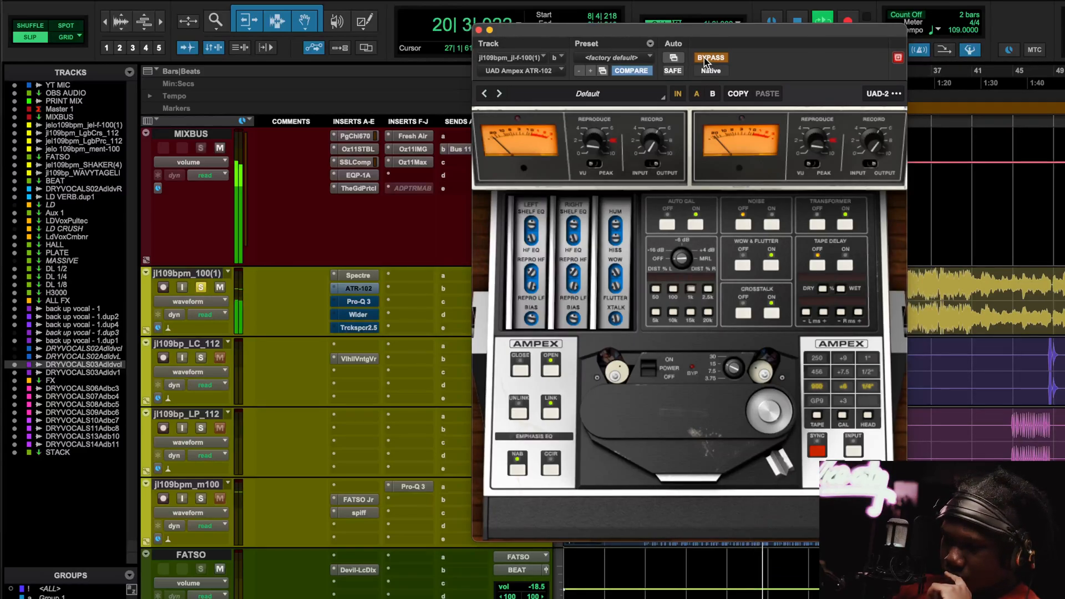
pyautogui.click(710, 58)
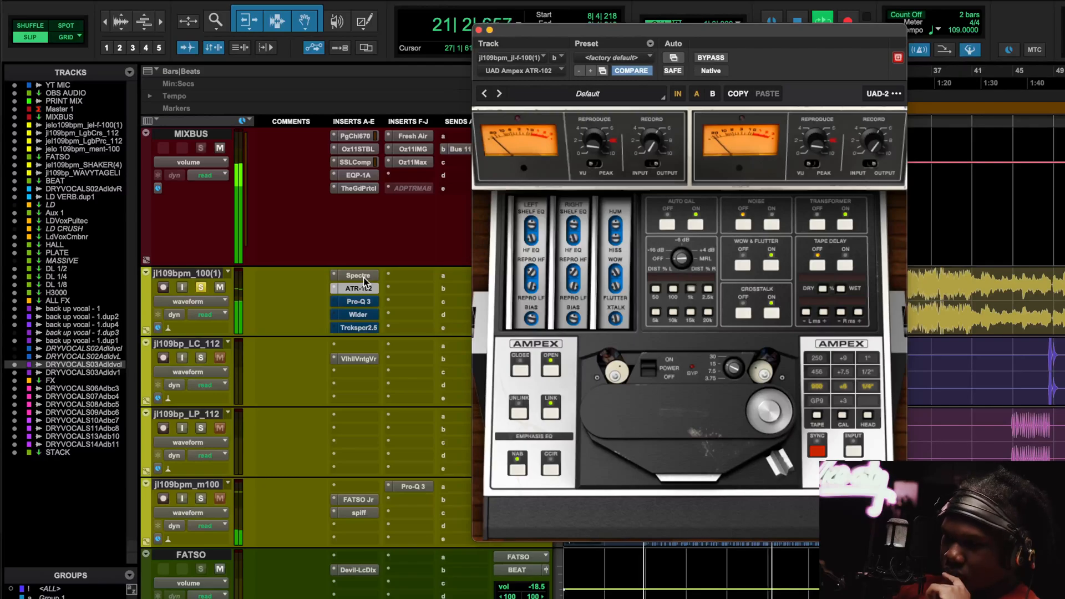
# Activate Pro-Q 3 on the beat track, glancing at the Spectre and ATR-102 windows.
pyautogui.click(357, 305)
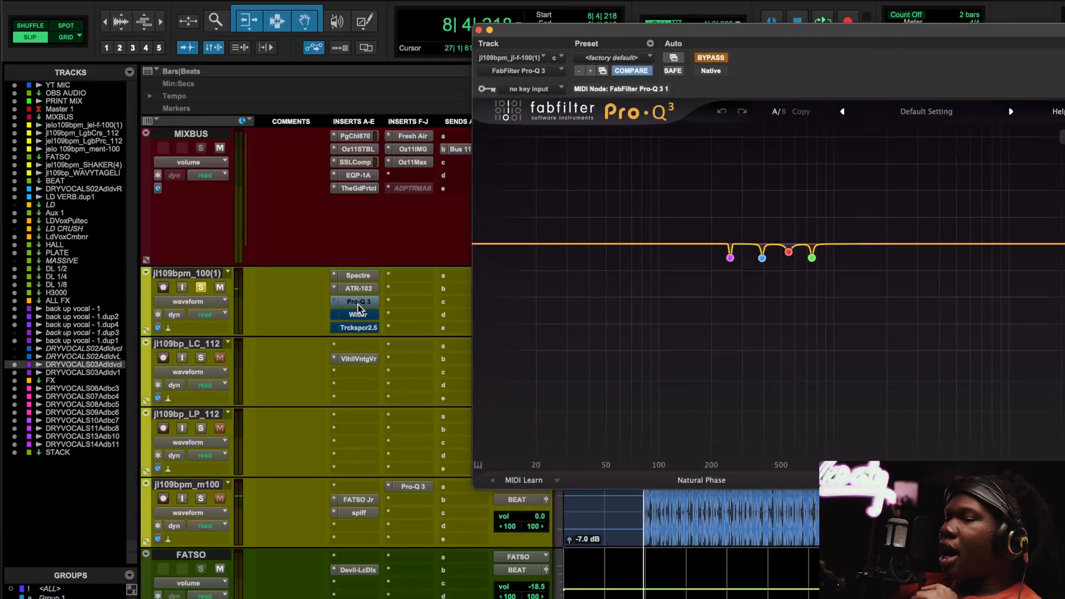
pyautogui.click(710, 58)
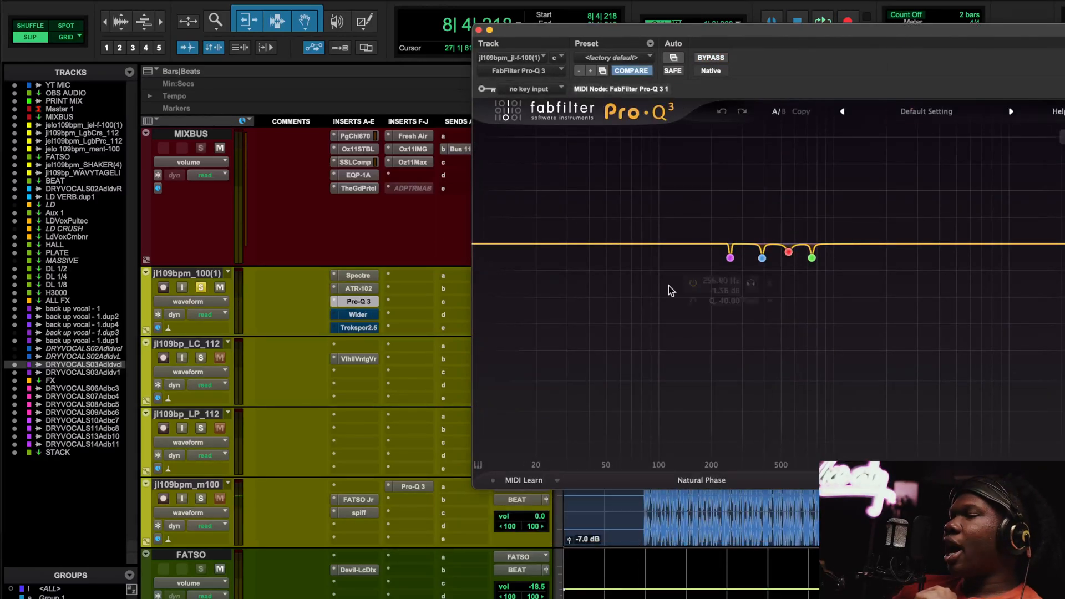
pyautogui.click(358, 275)
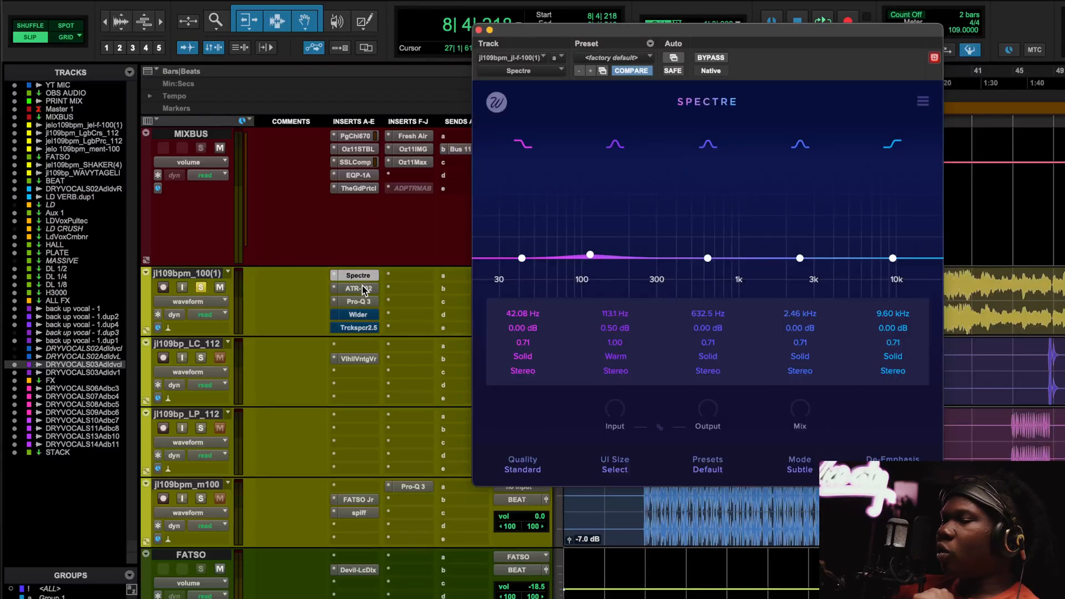
pyautogui.click(362, 286)
pyautogui.click(362, 301)
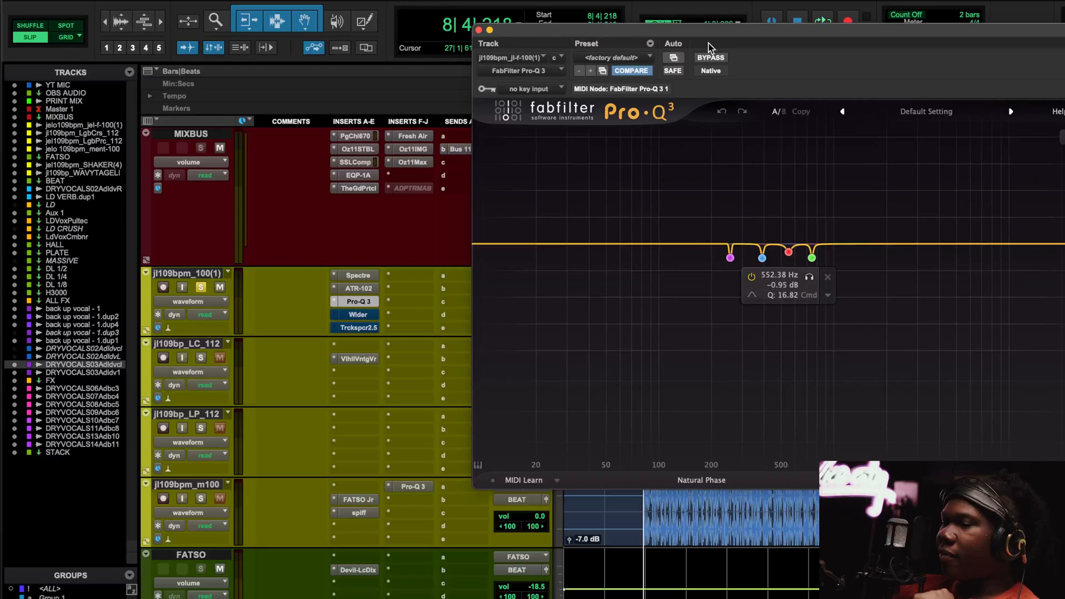
# Compare Pro-Q 3 bypassed and active from around bar 16, then activate the Wider insert.
pyautogui.press('space')
pyautogui.click(710, 57)
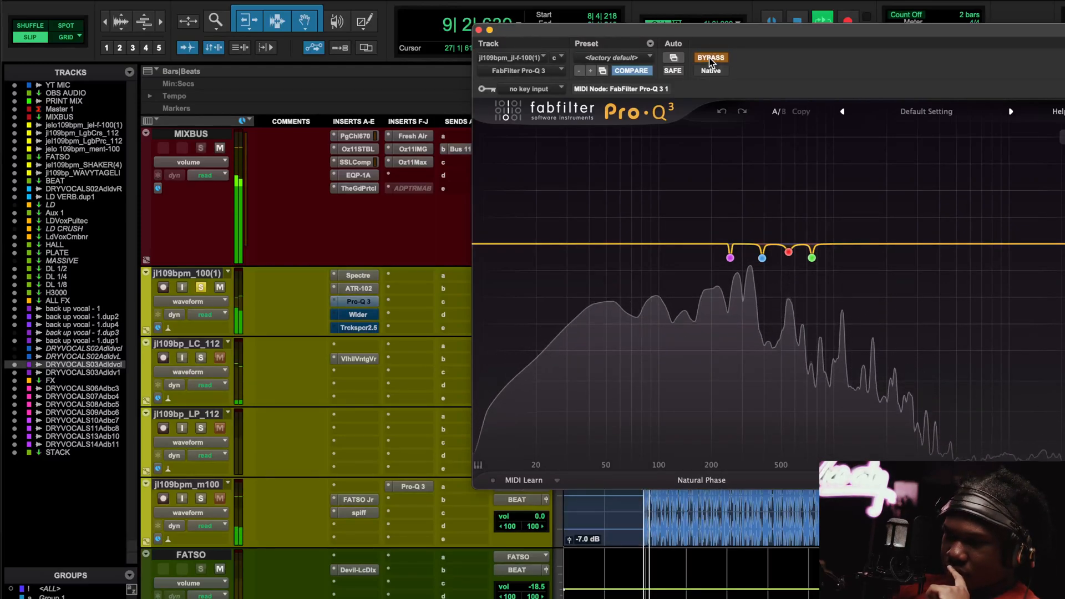
pyautogui.moveTo(737, 28); pyautogui.dragTo(628, 356)
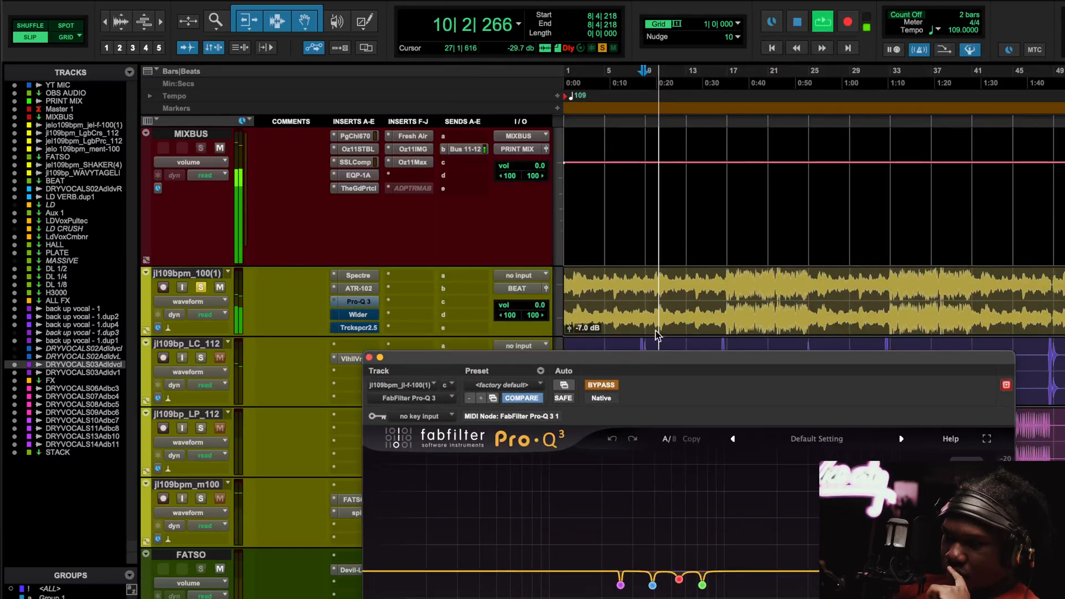
pyautogui.click(727, 341)
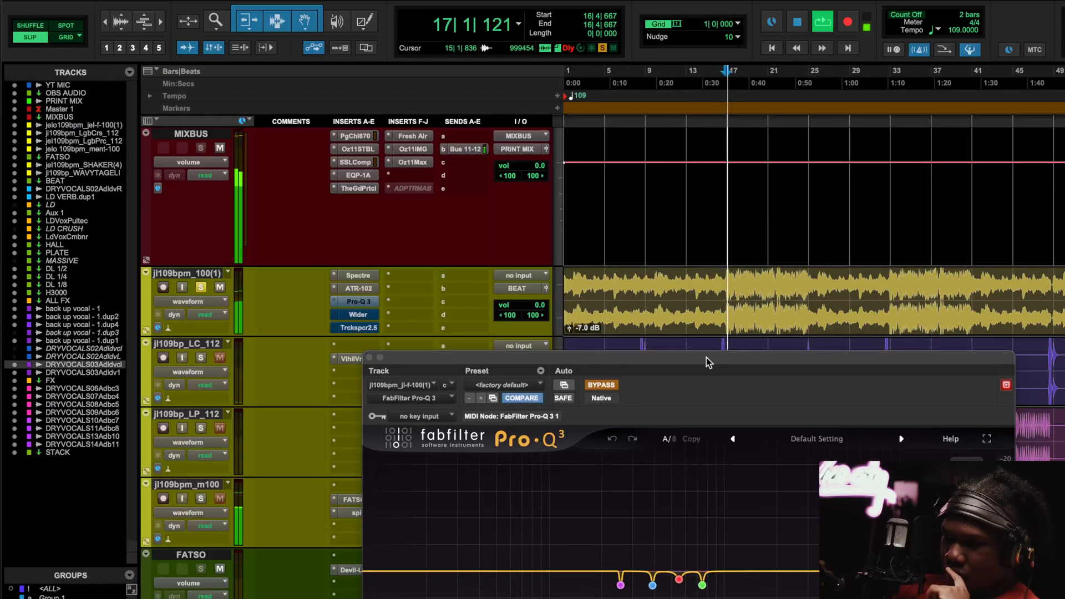
pyautogui.moveTo(707, 357); pyautogui.dragTo(707, 14)
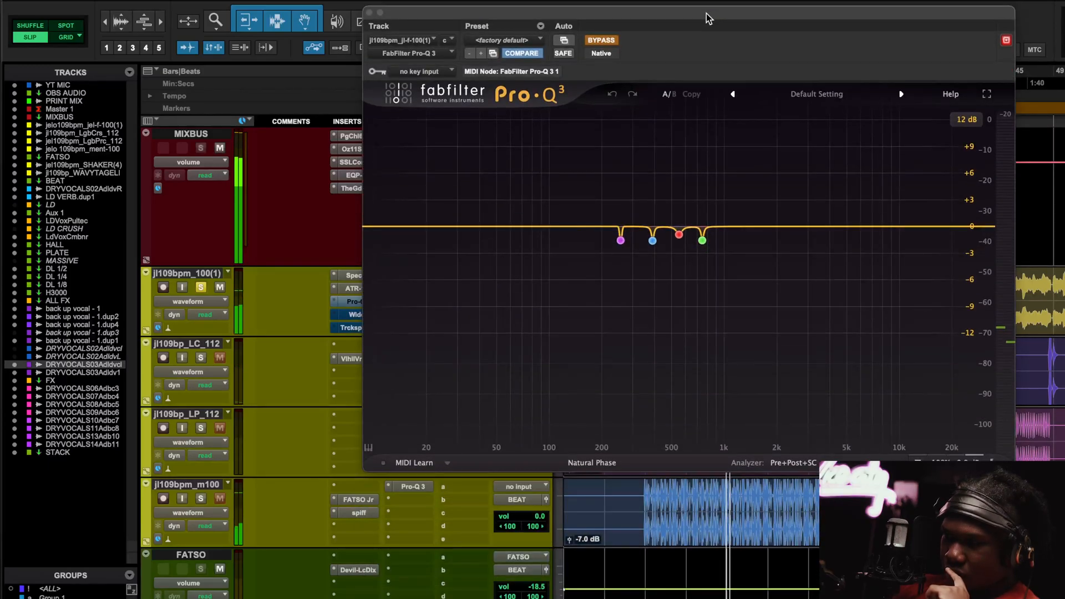
pyautogui.click(602, 40)
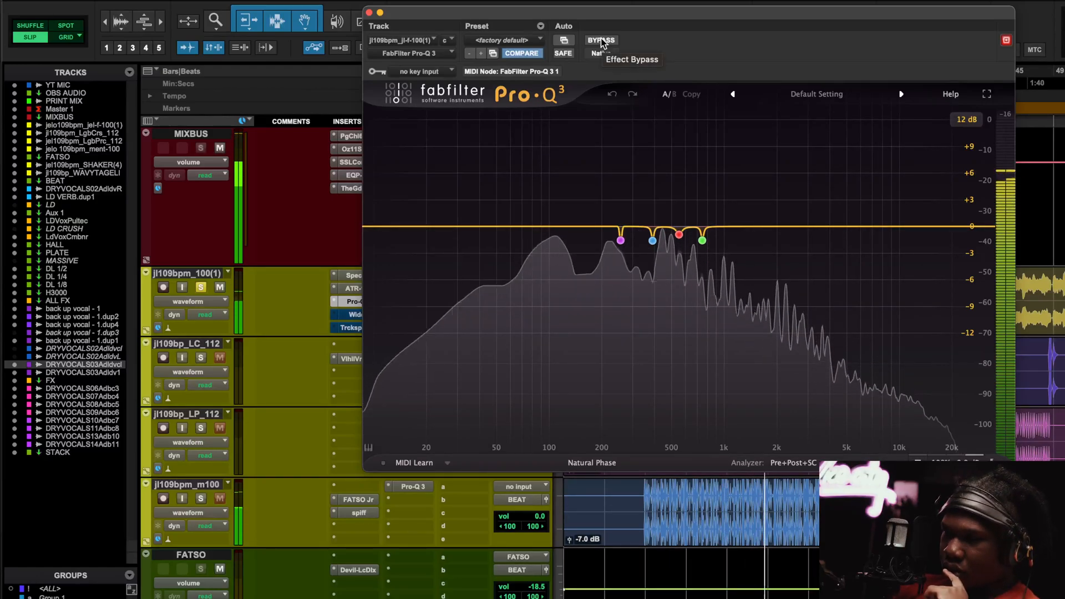
pyautogui.click(602, 40)
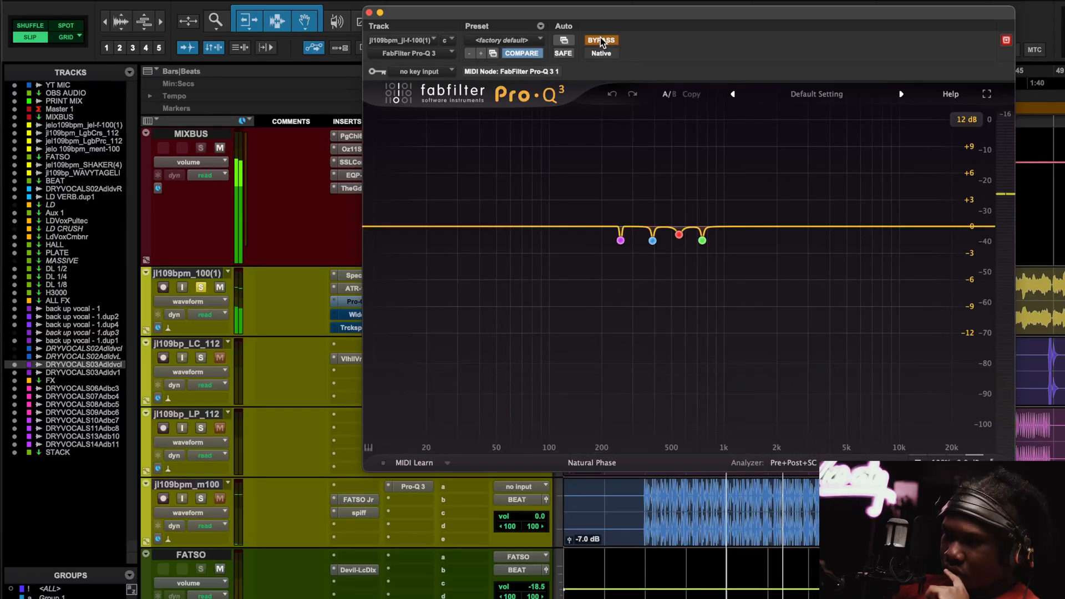
pyautogui.click(601, 40)
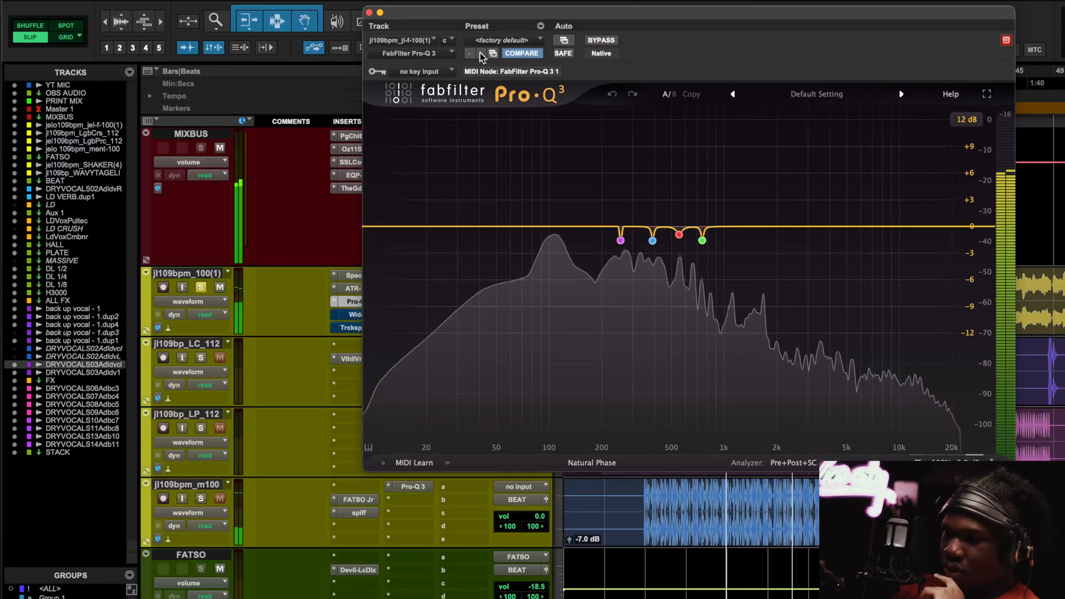
pyautogui.click(357, 315)
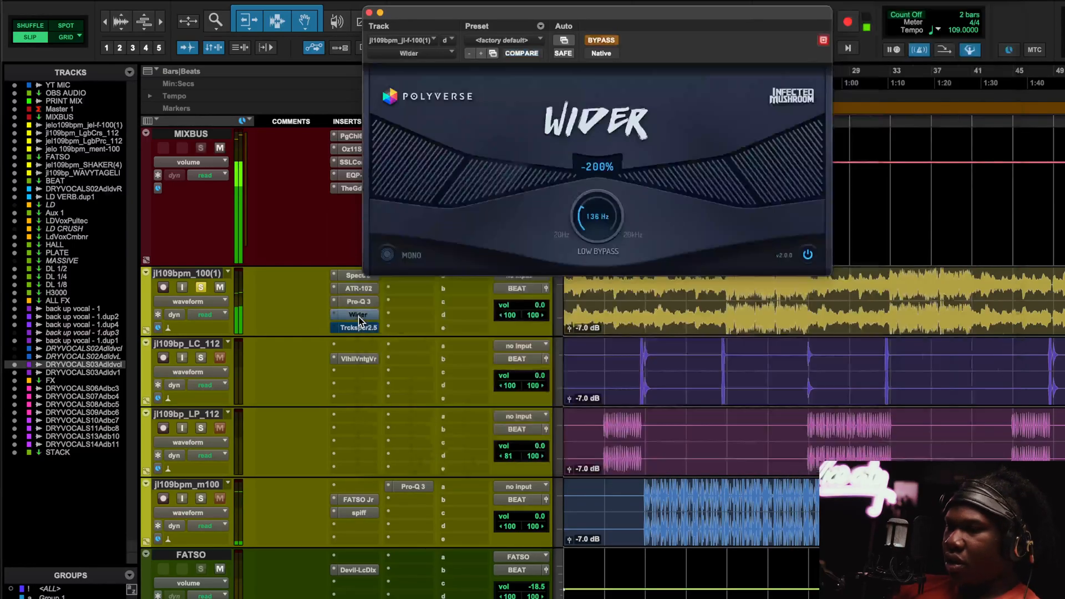
pyautogui.click(599, 41)
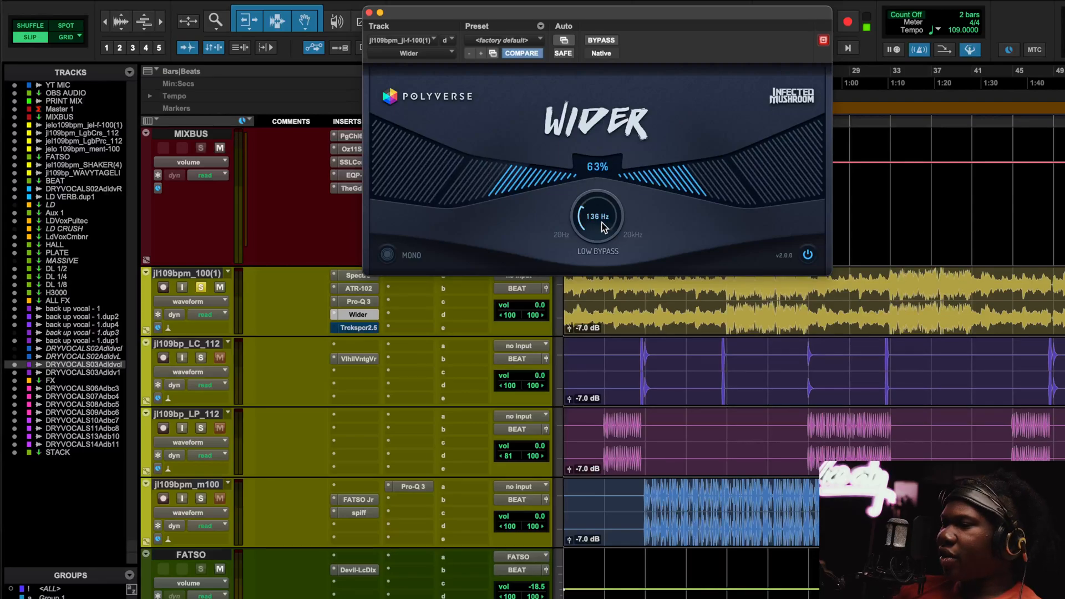
# Play the beat and compare Wider bypassed and active, leaving it on, then stop.
pyautogui.press('space')
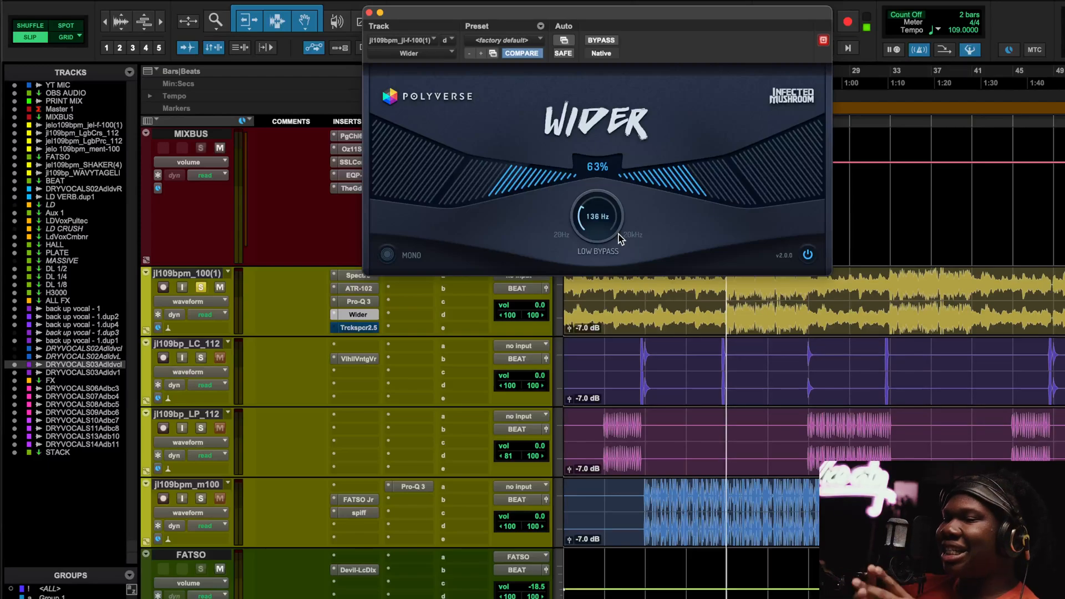
pyautogui.press('space')
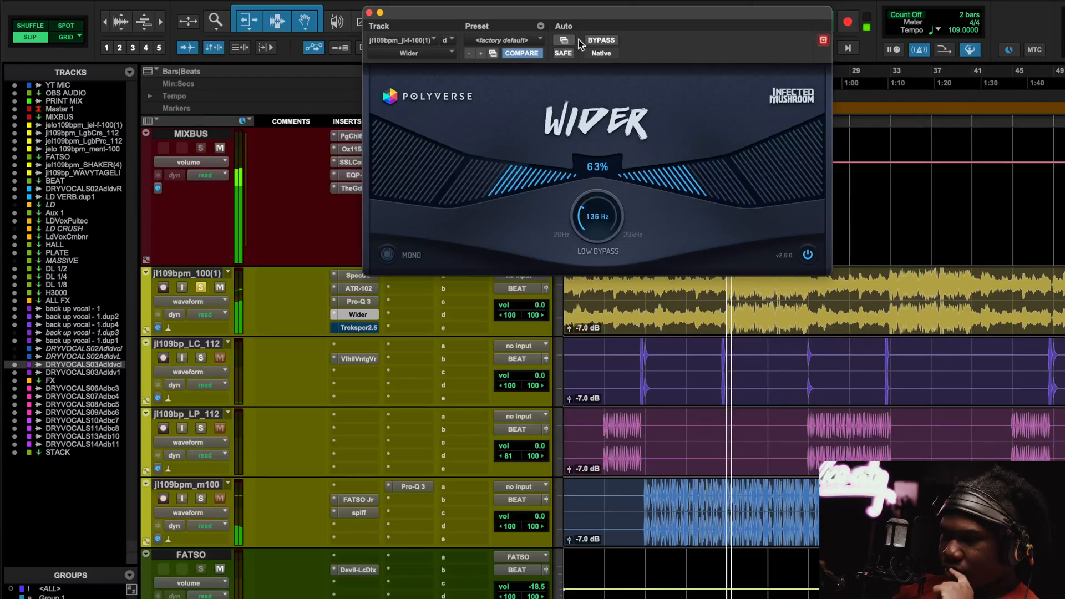
pyautogui.click(604, 40)
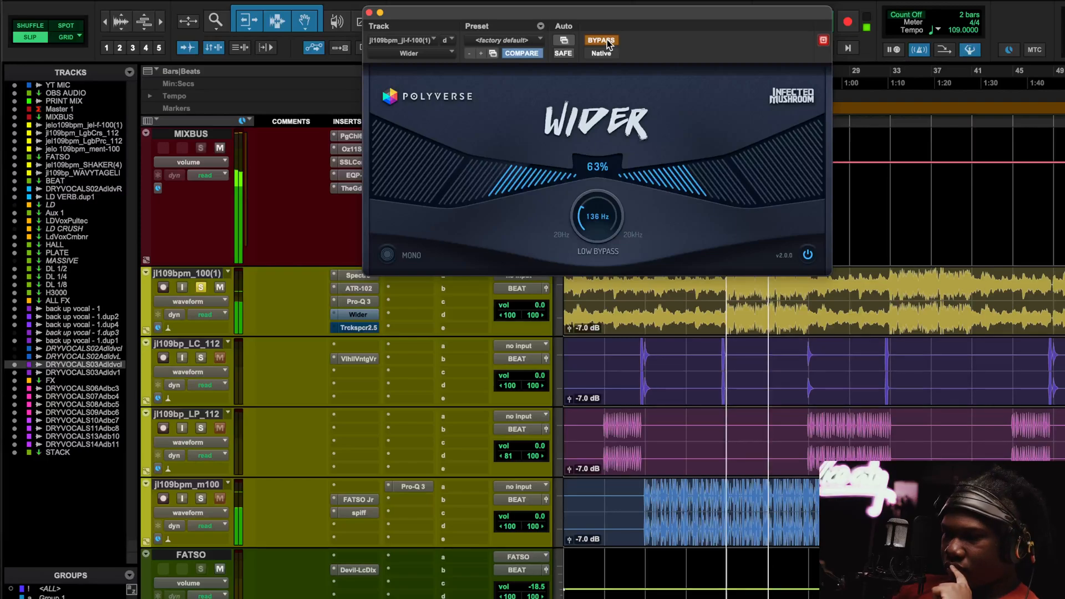
pyautogui.click(606, 40)
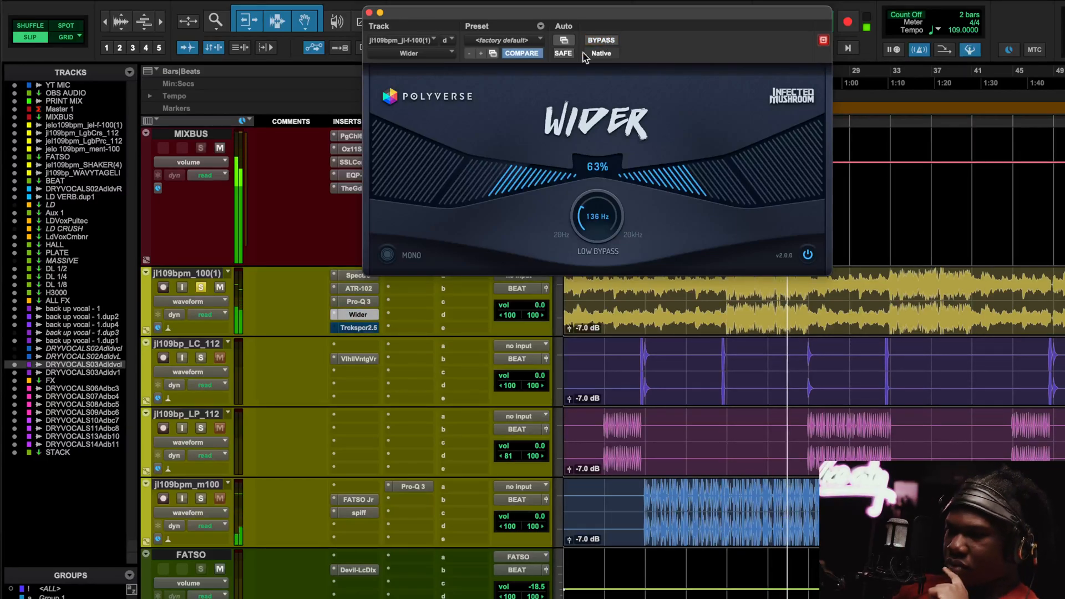
pyautogui.press('space')
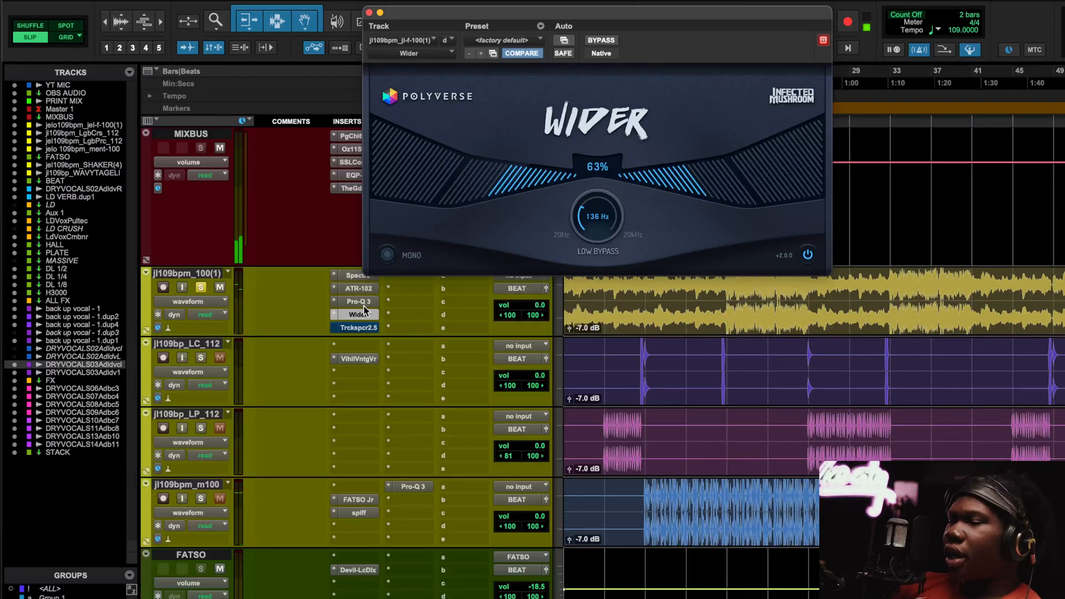
# Open the Trackspacer 2.5 insert on the beat track and take it out of bypass.
pyautogui.click(359, 318)
pyautogui.click(359, 318)
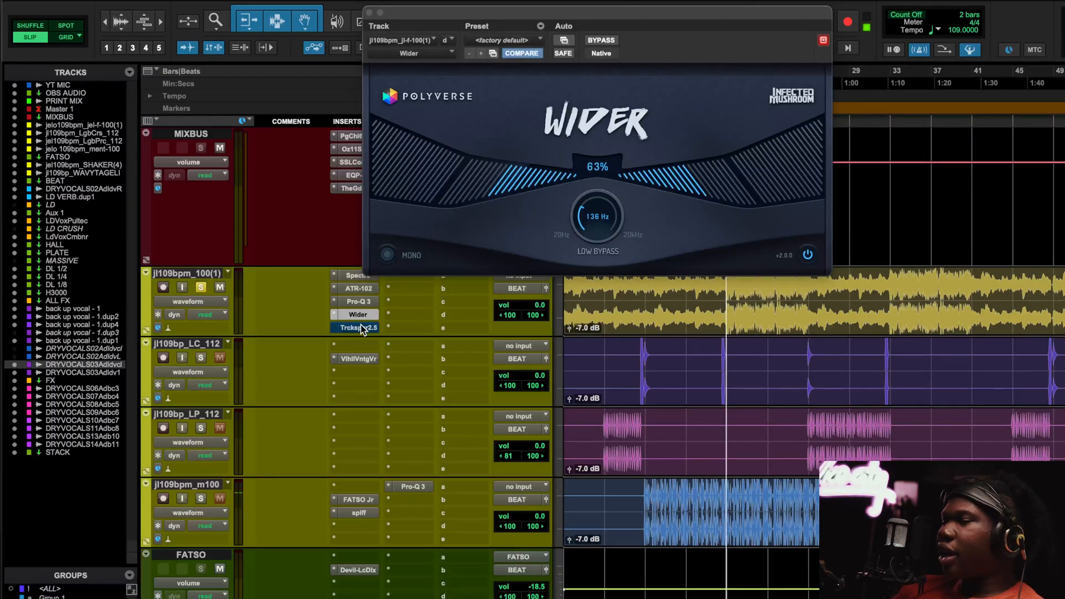
pyautogui.click(361, 326)
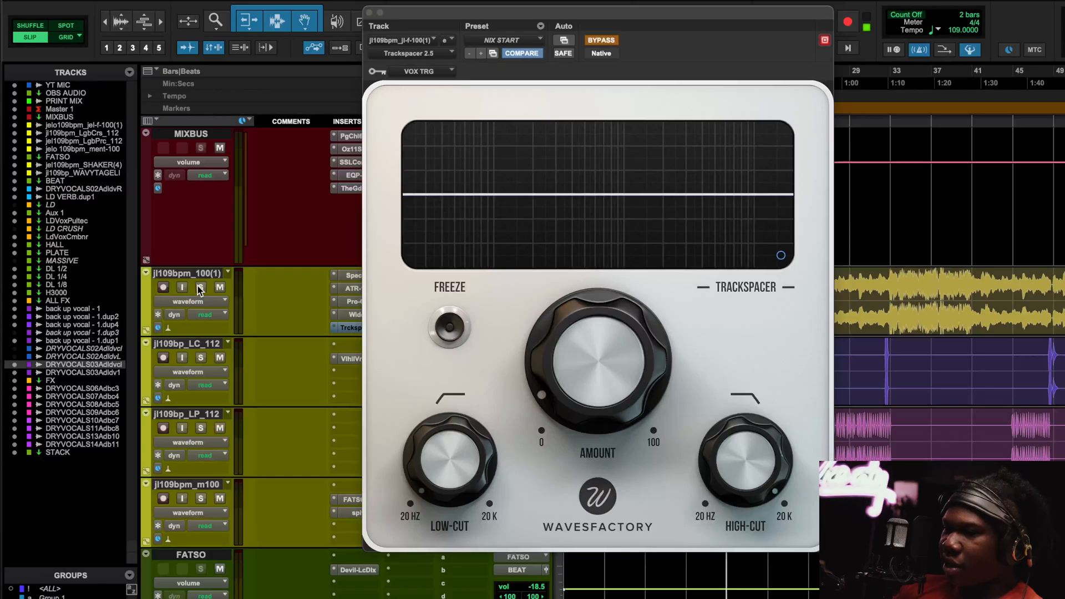
pyautogui.click(602, 41)
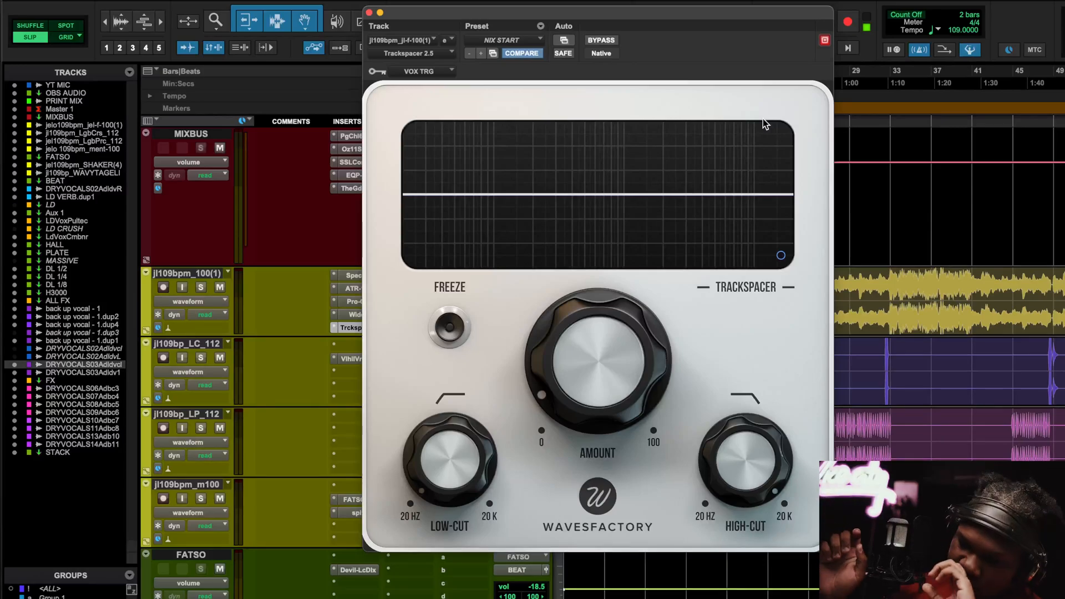
# Check Trackspacer's advanced panel, then play and compare the beat with Trackspacer bypassed.
pyautogui.click(780, 258)
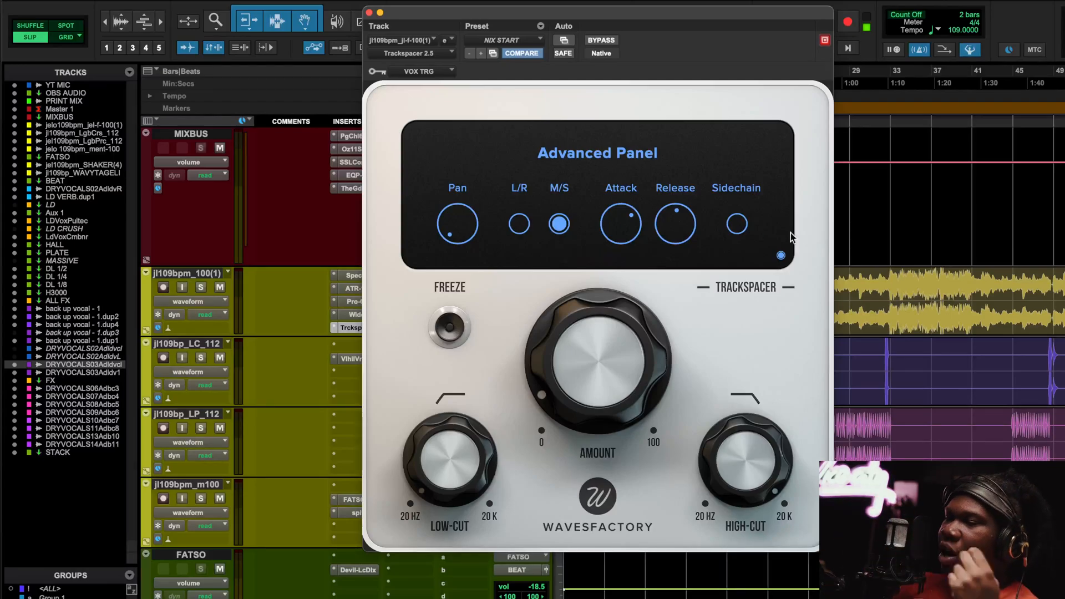
pyautogui.click(781, 256)
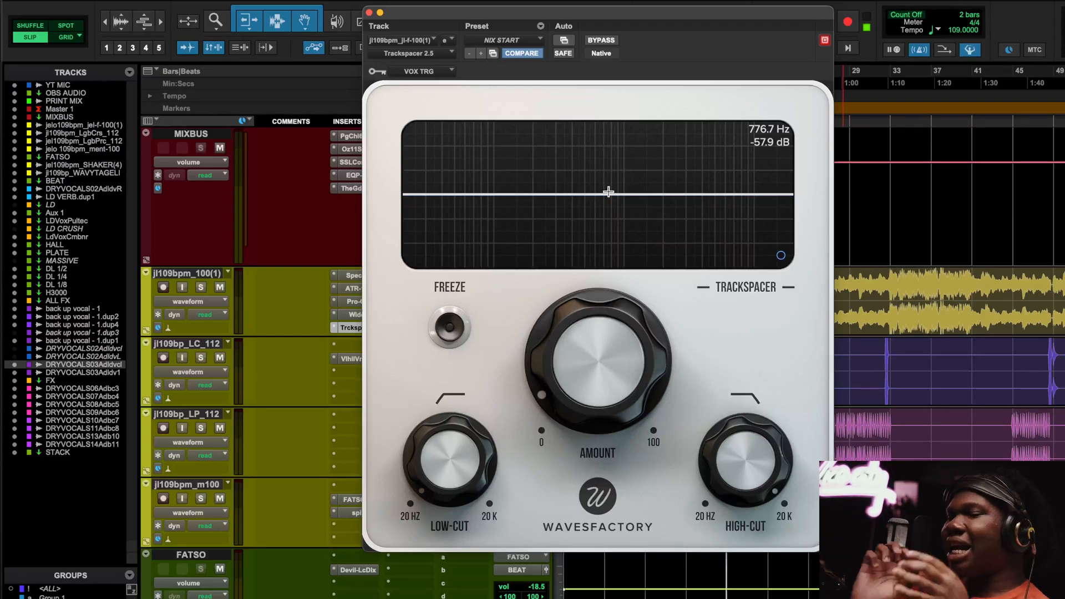
pyautogui.press('space')
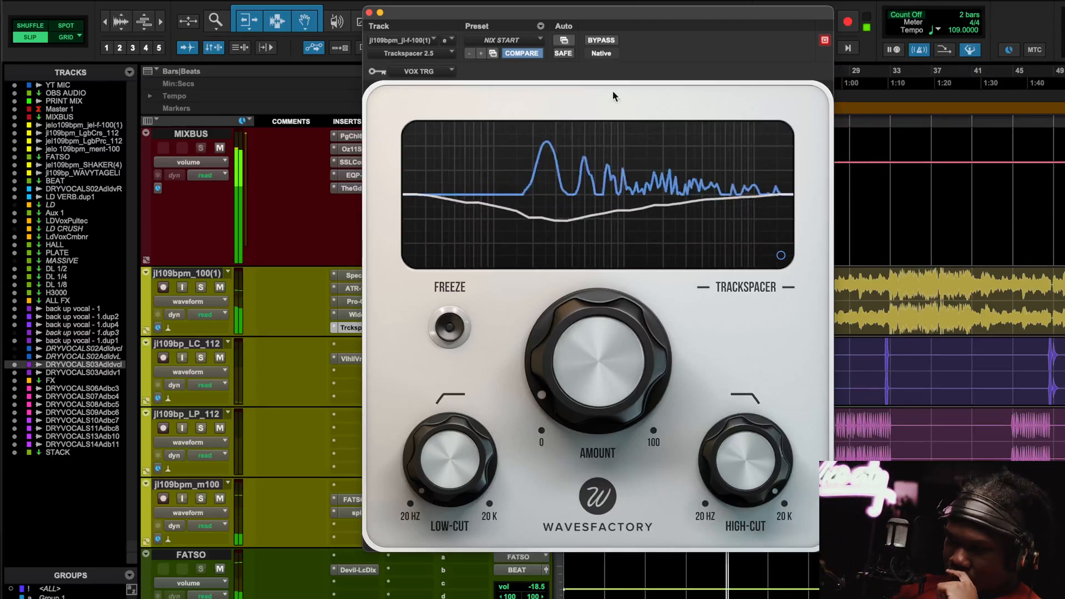
pyautogui.click(597, 42)
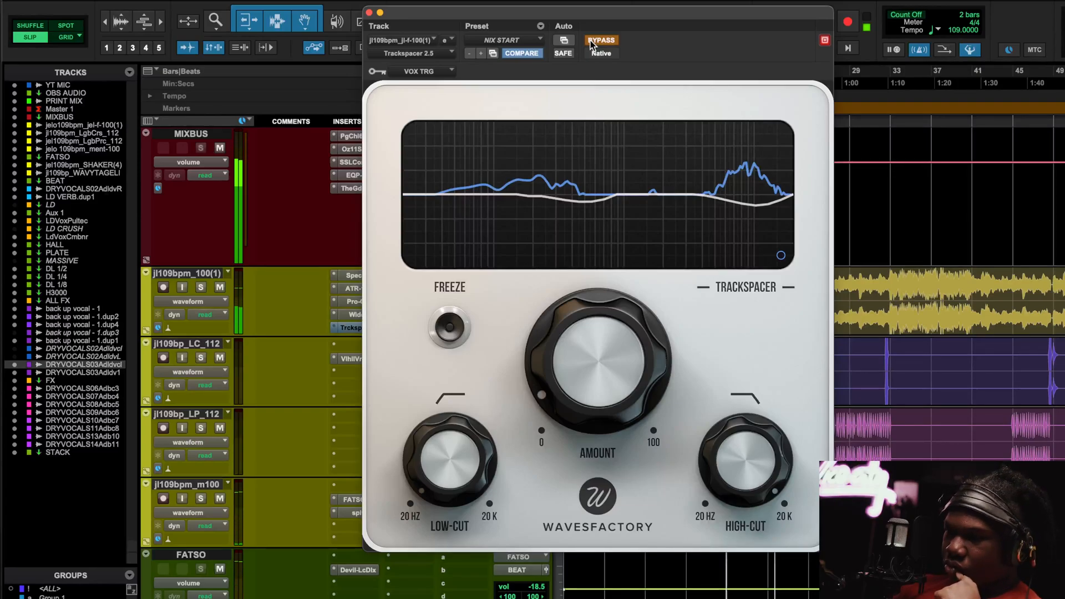
pyautogui.click(592, 43)
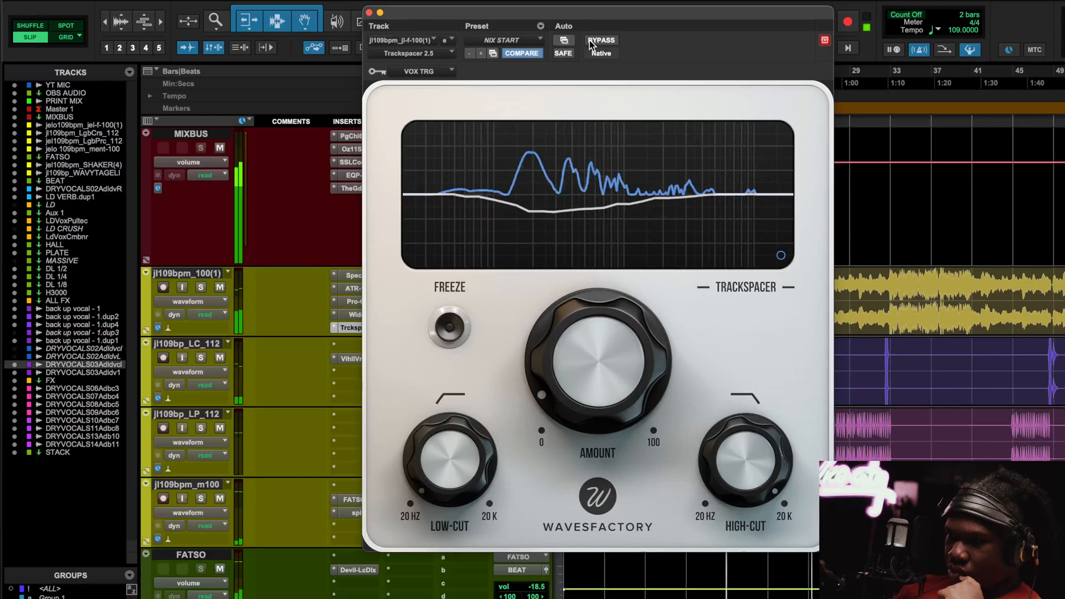
# Bypass and re-enable Trackspacer once more, close its window, and stop playback.
pyautogui.click(591, 44)
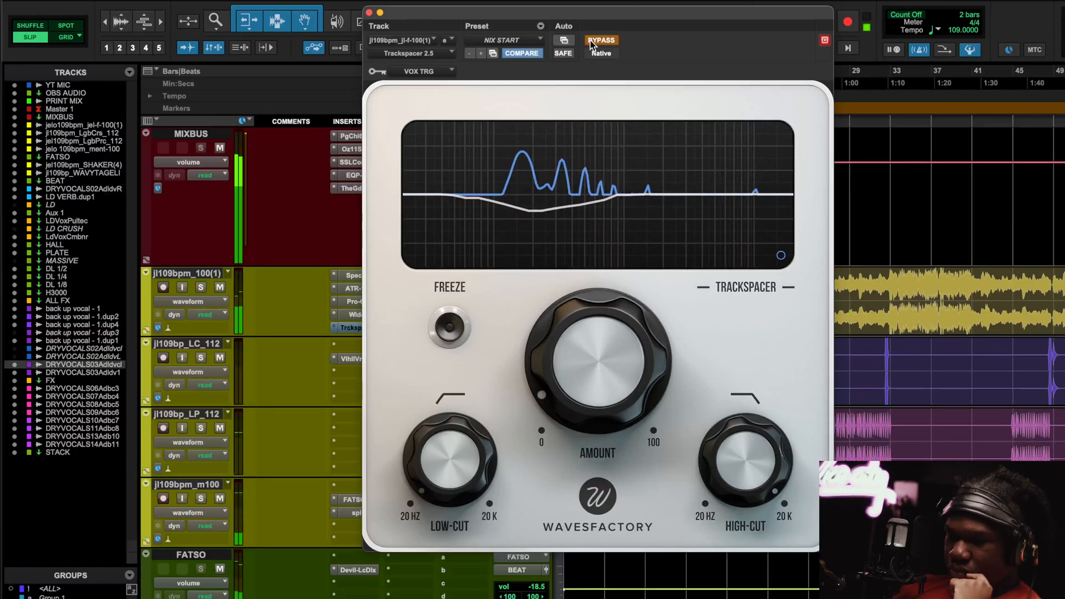
pyautogui.click(592, 44)
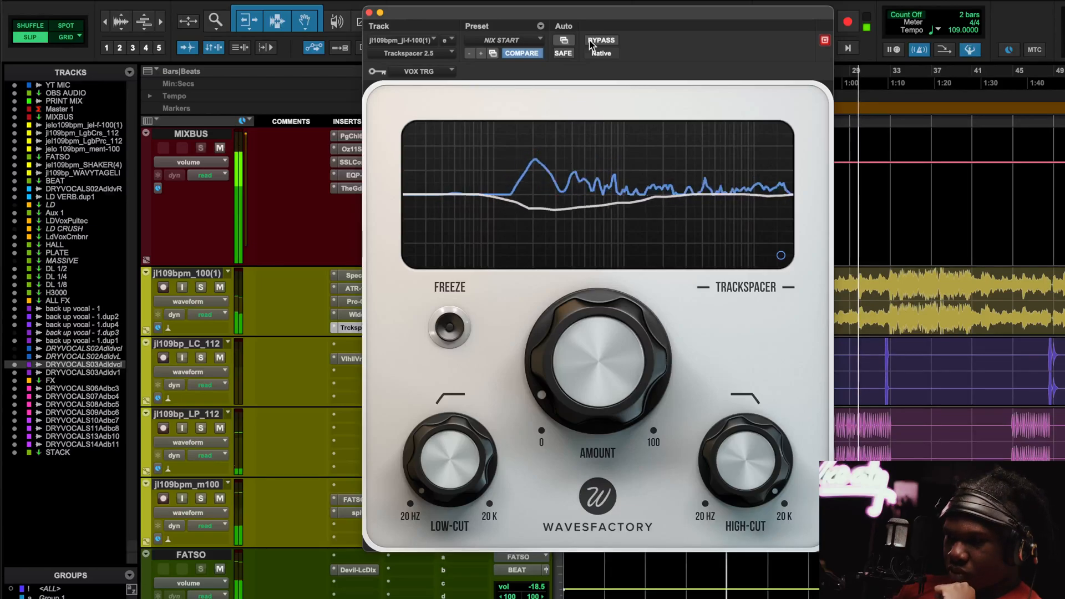
pyautogui.click(368, 13)
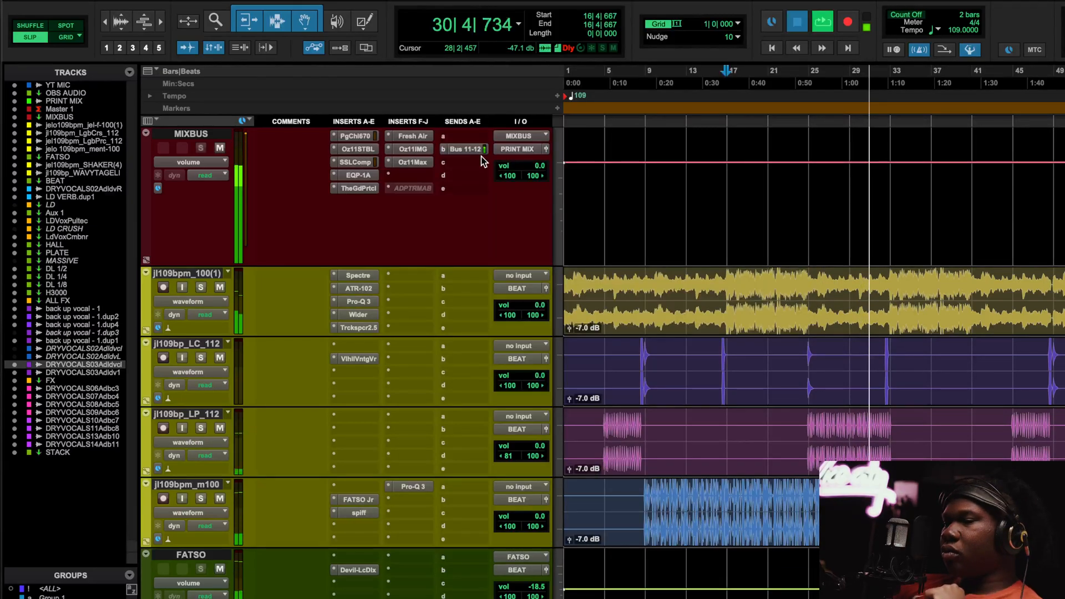
pyautogui.press('space')
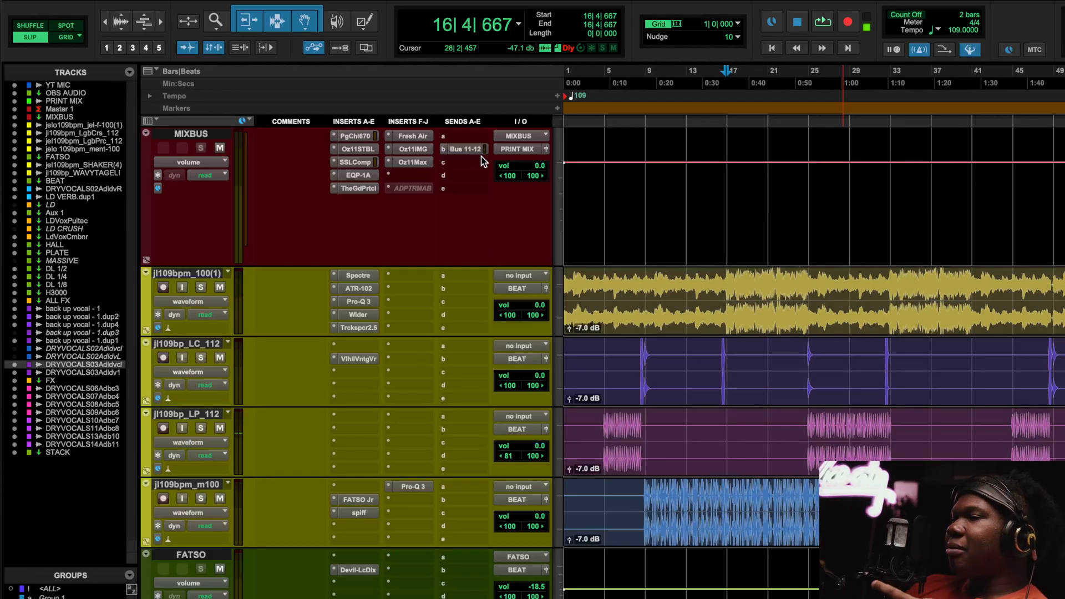
# Reopen and close the Trackspacer, then open the VlhllVntgVr insert on jl109bp_LC_112.
pyautogui.click(349, 328)
pyautogui.click(351, 327)
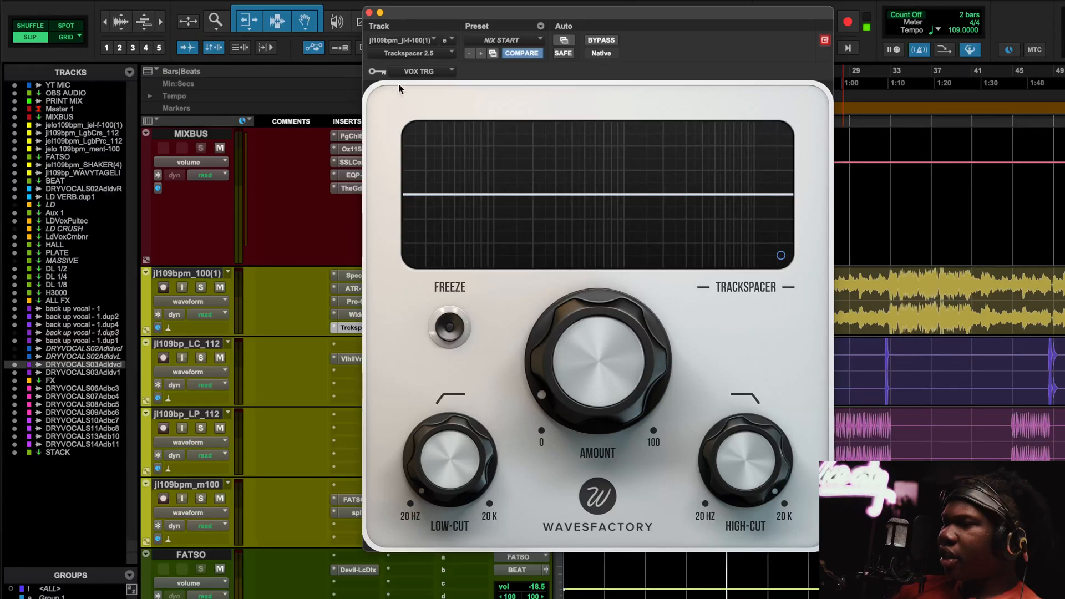
pyautogui.click(369, 13)
pyautogui.click(354, 359)
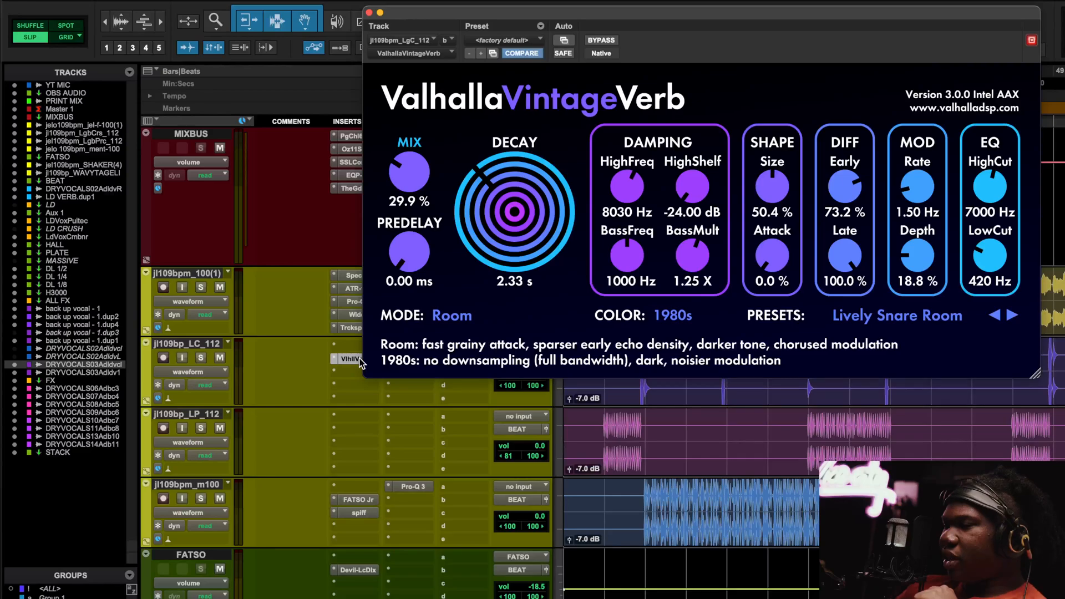
# Zoom in, play from bar 15 with the reverb window aside, and solo jl109bp_LC_112.
pyautogui.press('super+bracketright')
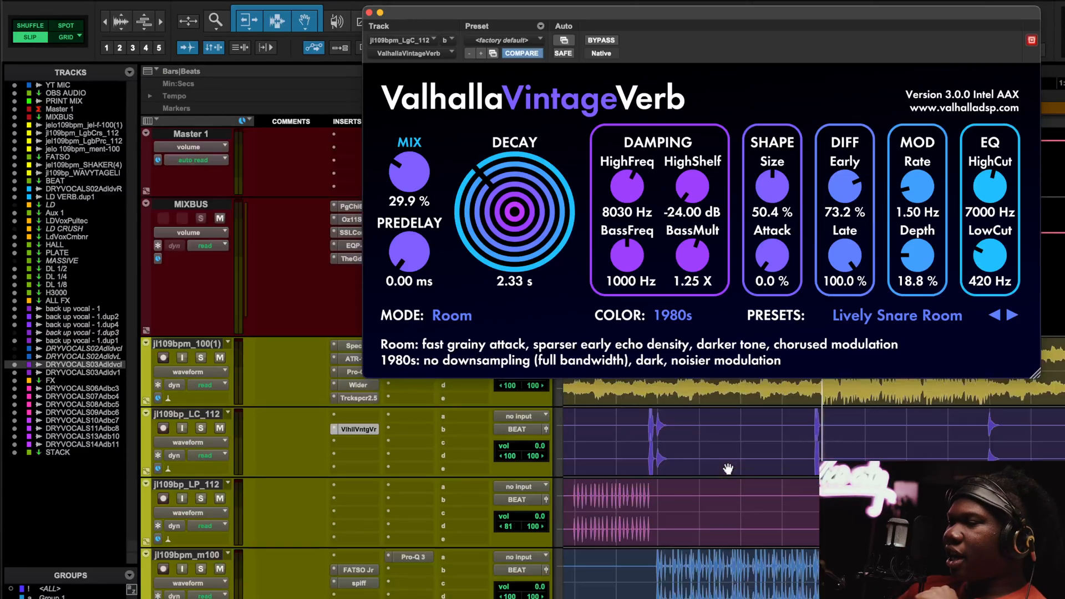
pyautogui.scroll(3, 728, 469)
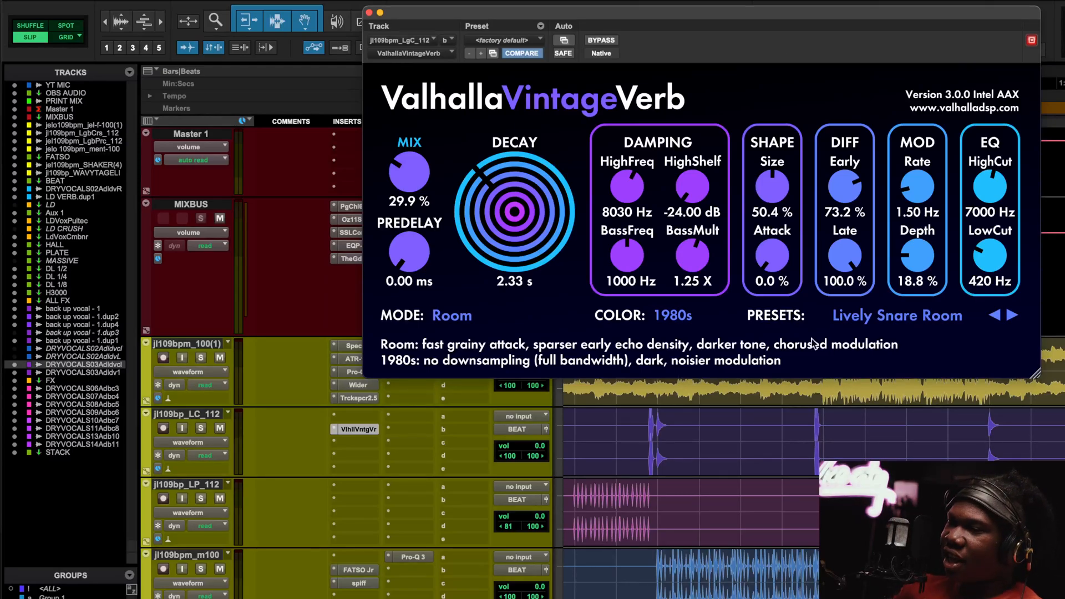
pyautogui.moveTo(826, 12); pyautogui.dragTo(676, 151)
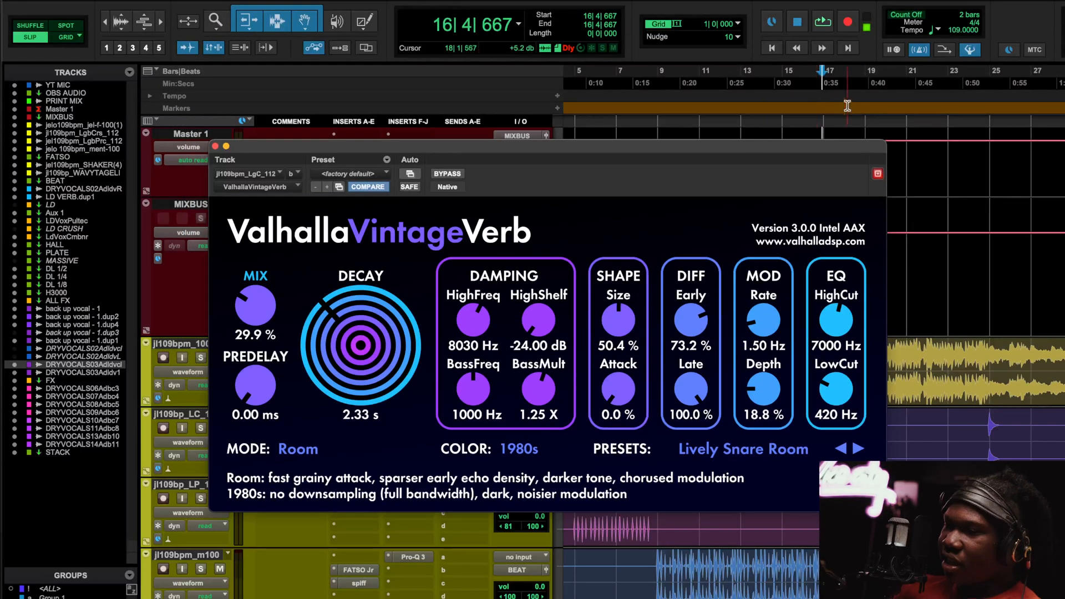
pyautogui.click(782, 85)
pyautogui.press('space')
pyautogui.moveTo(793, 148); pyautogui.dragTo(887, 23)
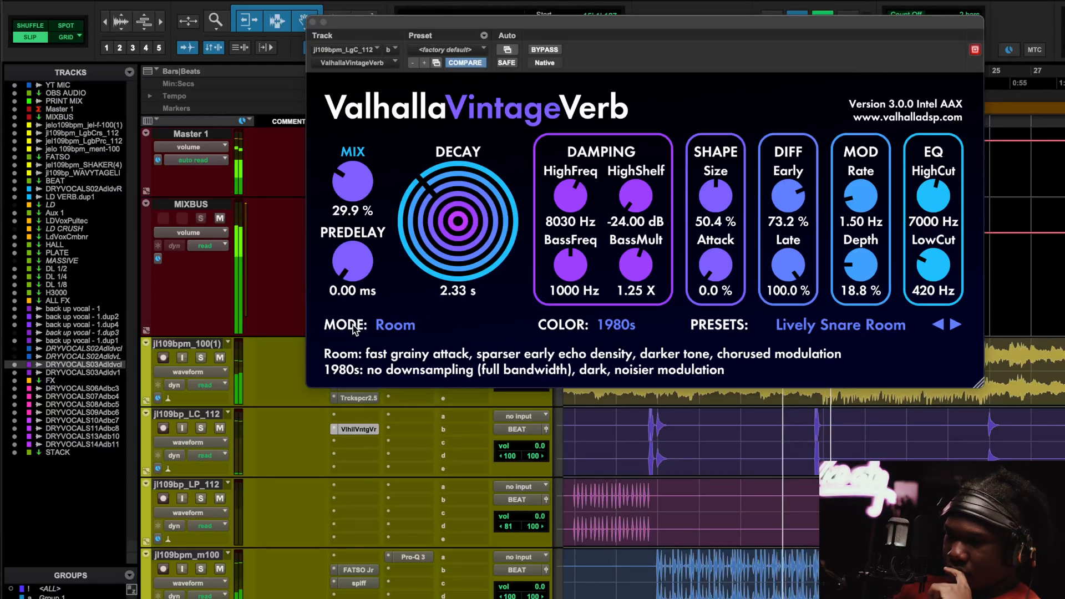
pyautogui.click(195, 427)
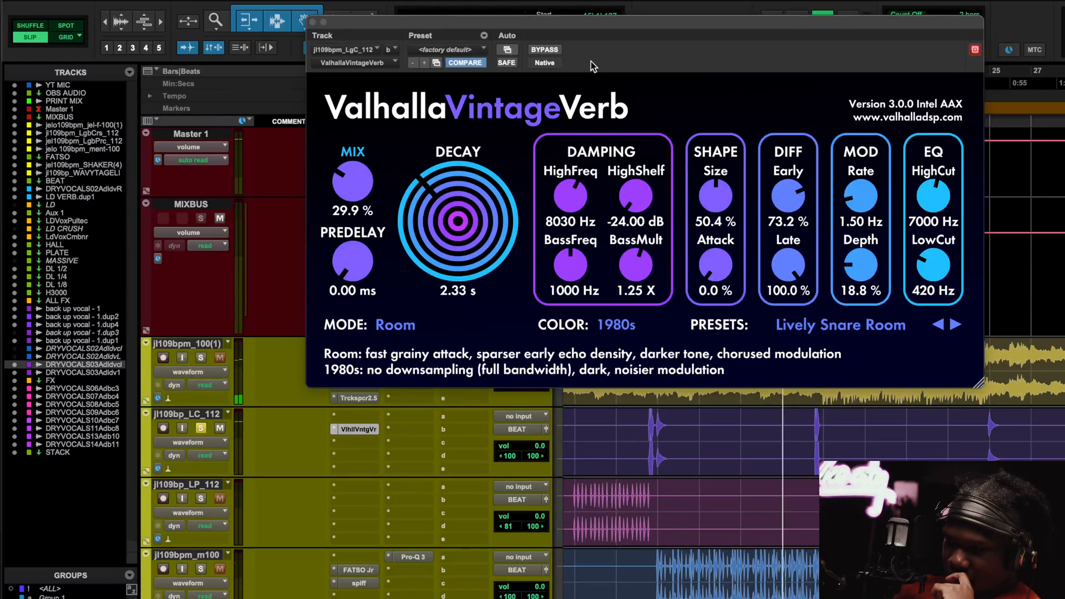
# Compare jl109bp_LC_112 dry and with ValhallaVintageVerb, leaving the reverb on.
pyautogui.click(543, 50)
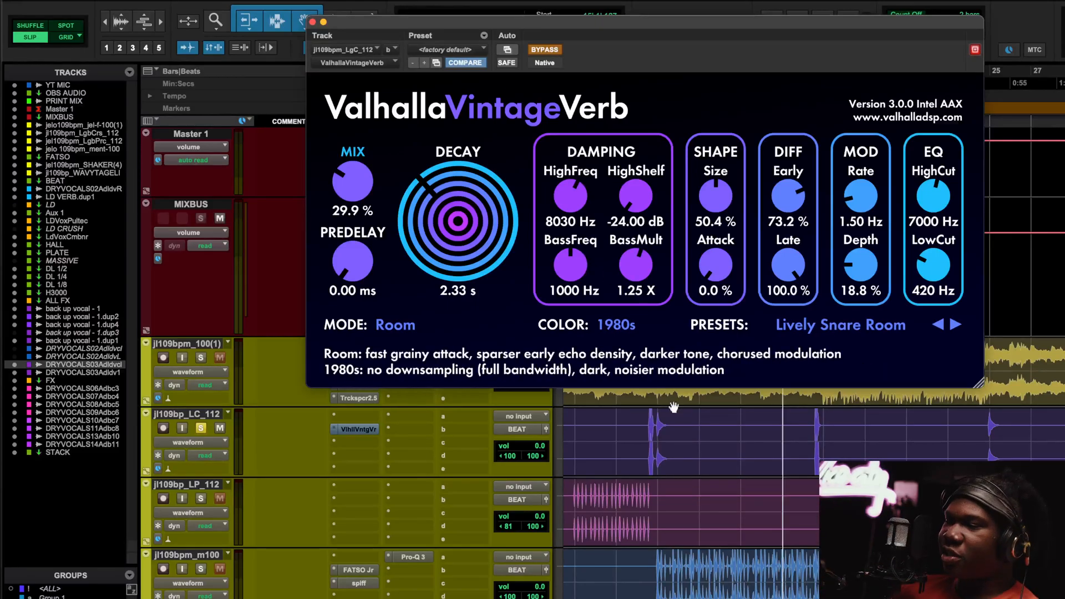
pyautogui.scroll(-2, 716, 431)
pyautogui.scroll(2, 715, 431)
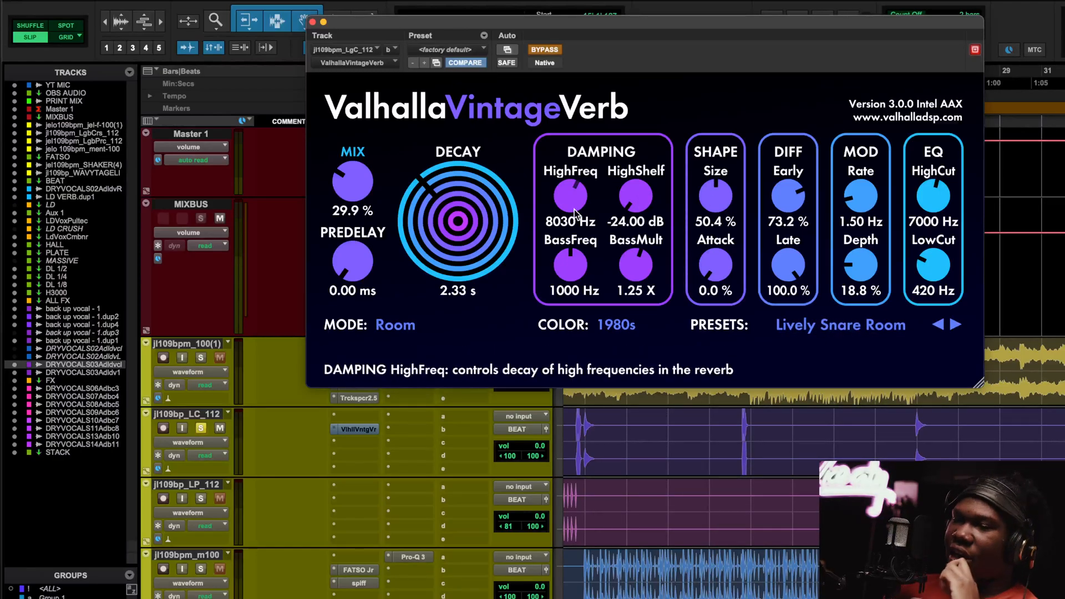
pyautogui.click(544, 50)
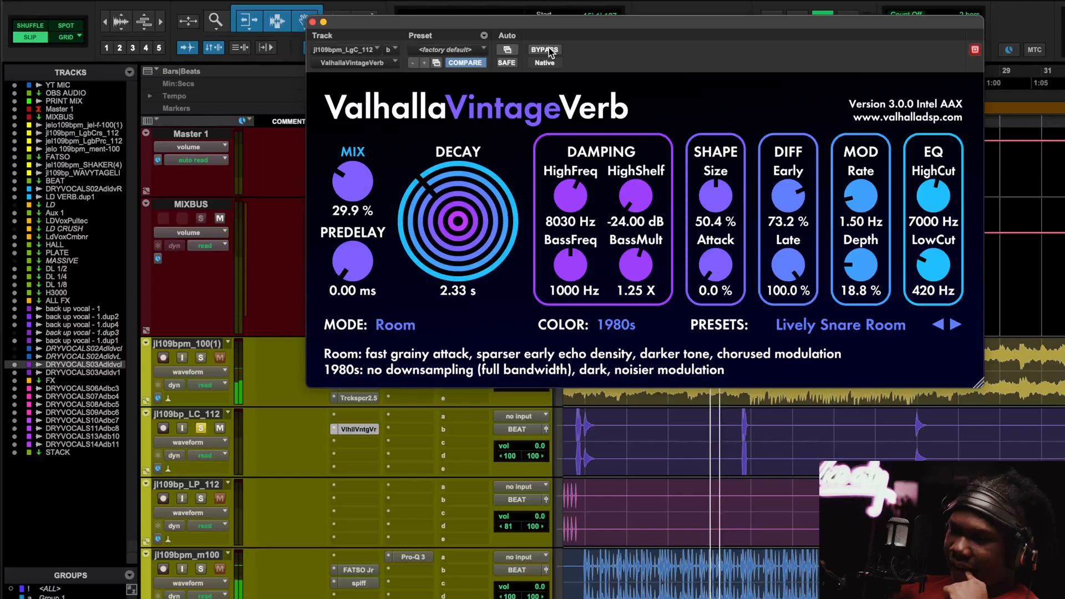
# Briefly solo jl109bpm_100(1), clear both solos, and close ValhallaVintageVerb.
pyautogui.click(198, 360)
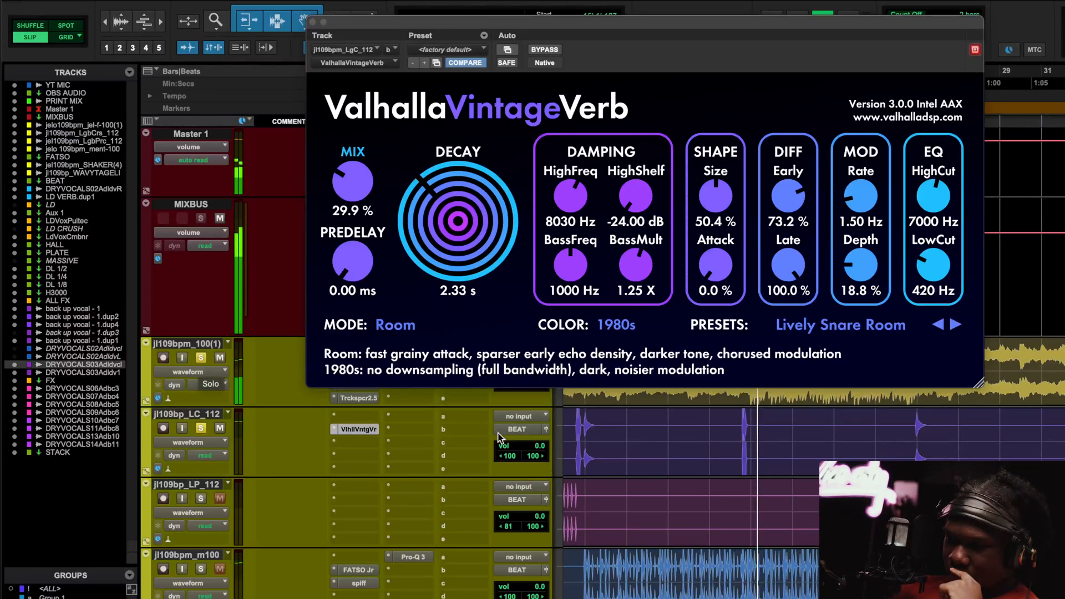
pyautogui.click(200, 429)
pyautogui.click(199, 359)
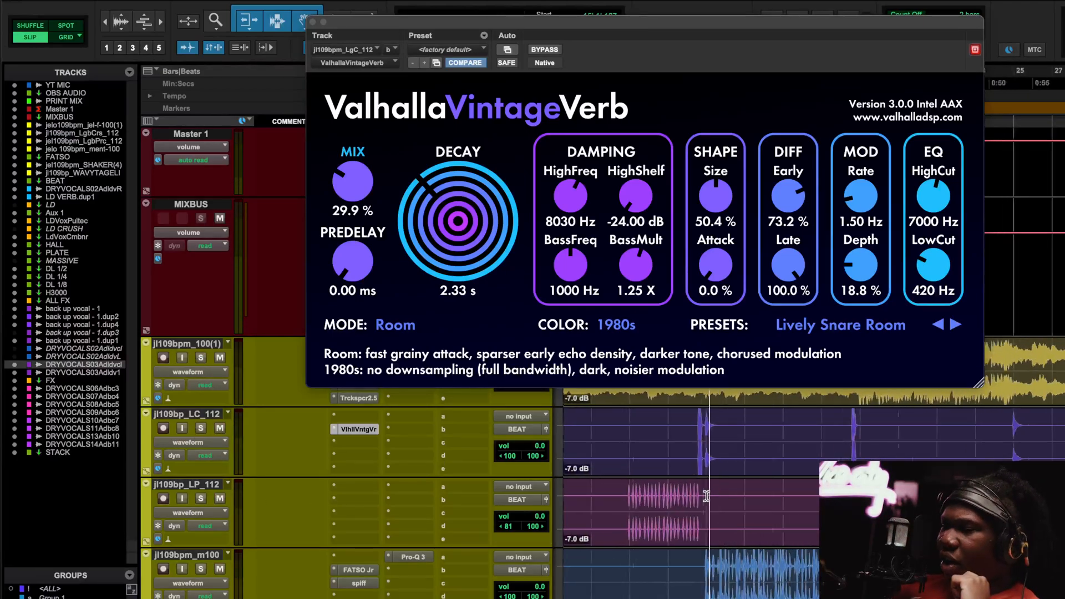
pyautogui.scroll(-1, 705, 496)
pyautogui.click(311, 22)
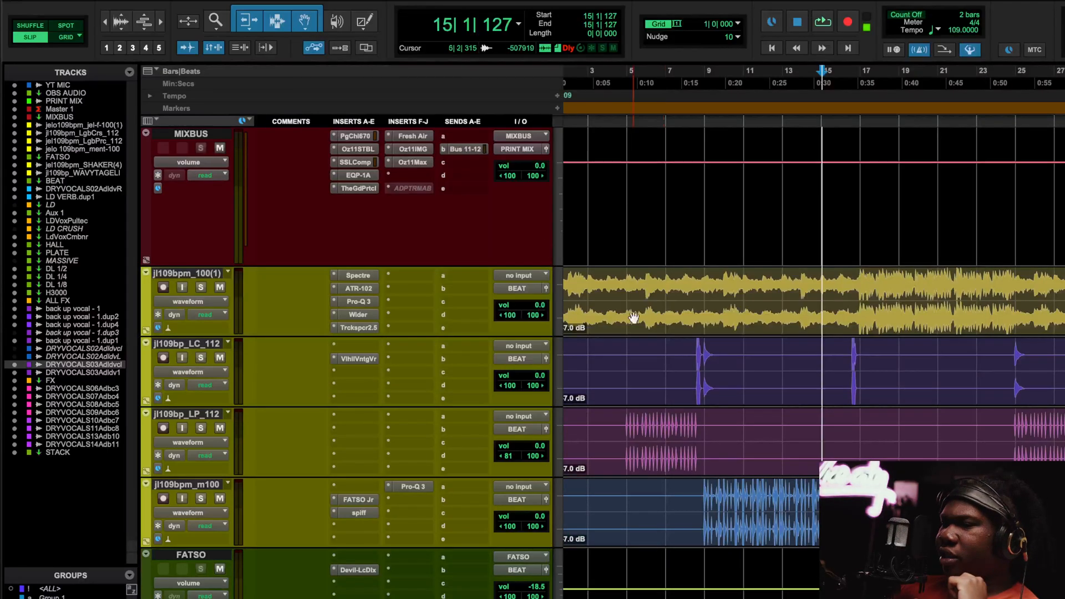
# Play from 24|4|582 and briefly solo the jl109bp_LP_112 track.
pyautogui.scroll(-1, 744, 370)
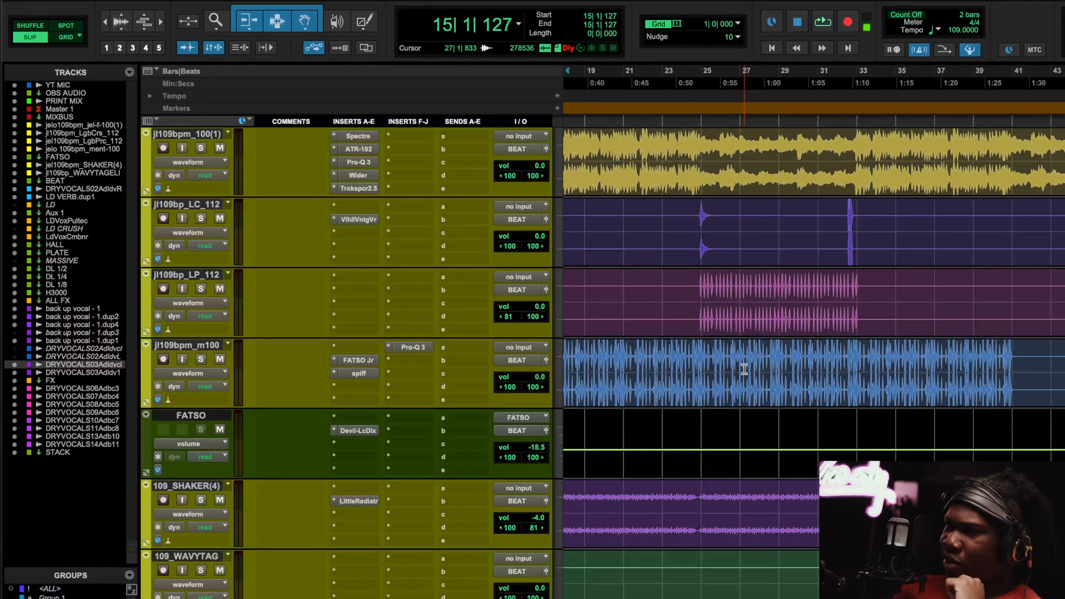
pyautogui.click(698, 88)
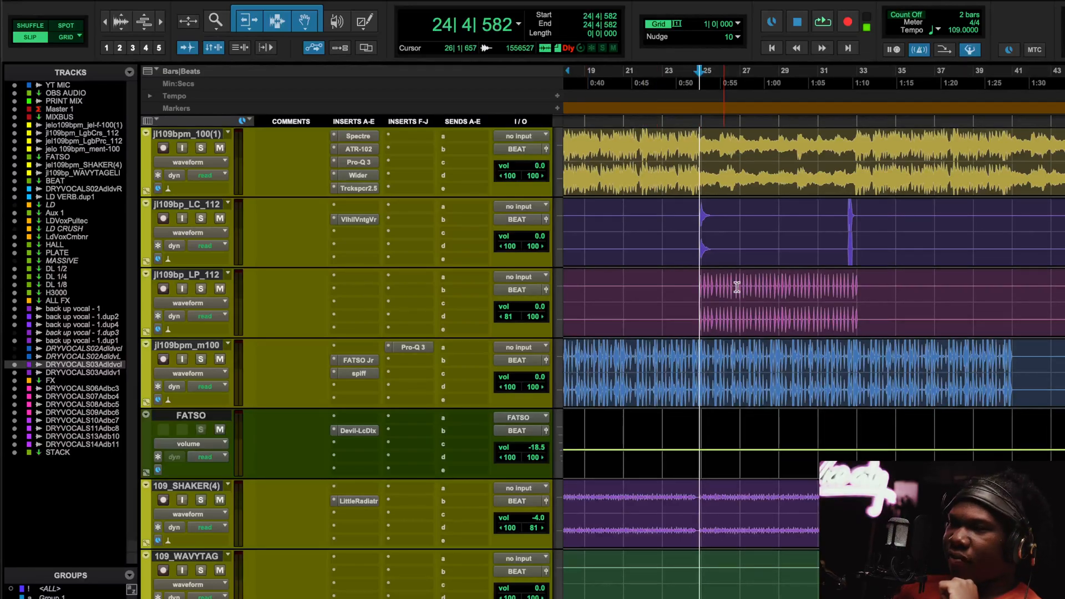
pyautogui.press('space')
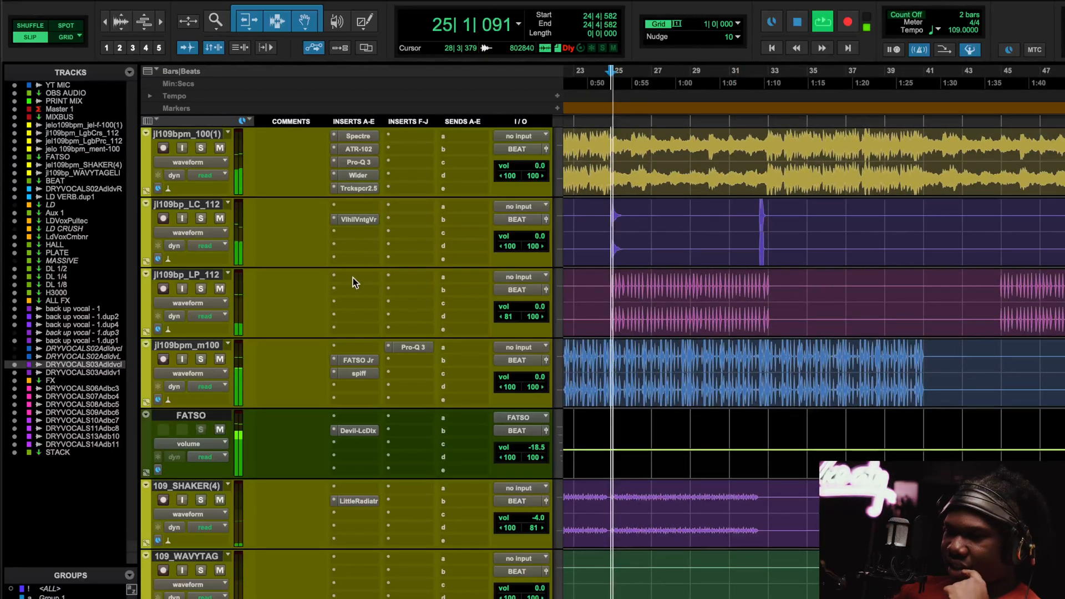
pyautogui.click(200, 288)
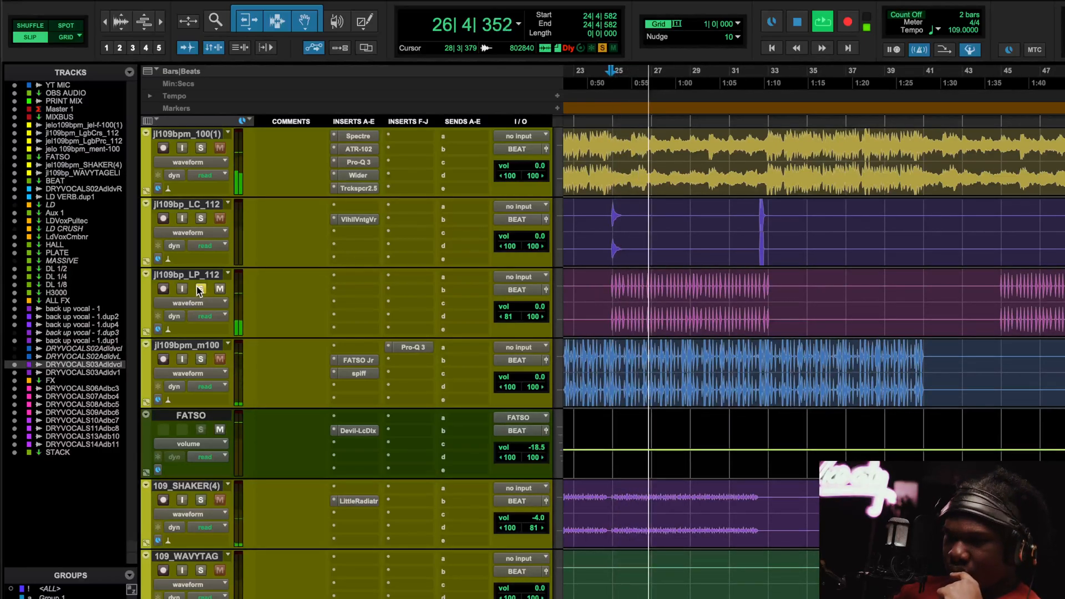
pyautogui.click(200, 288)
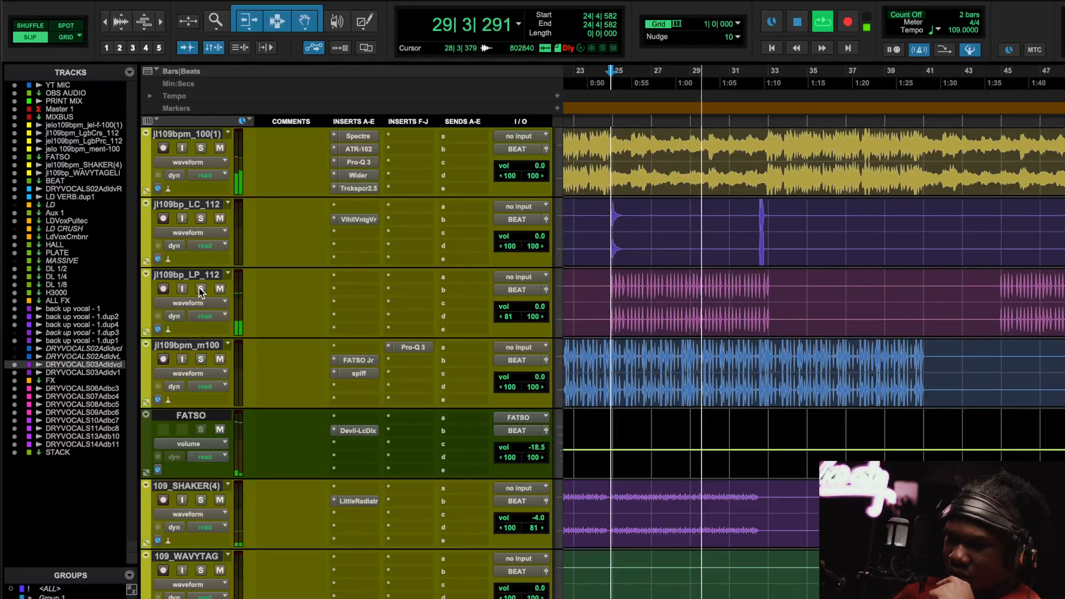
# Mute and unmute jl109bp_LP_112 while listening, stop playback, and select the jl109bpm_100(1) clip.
pyautogui.click(221, 291)
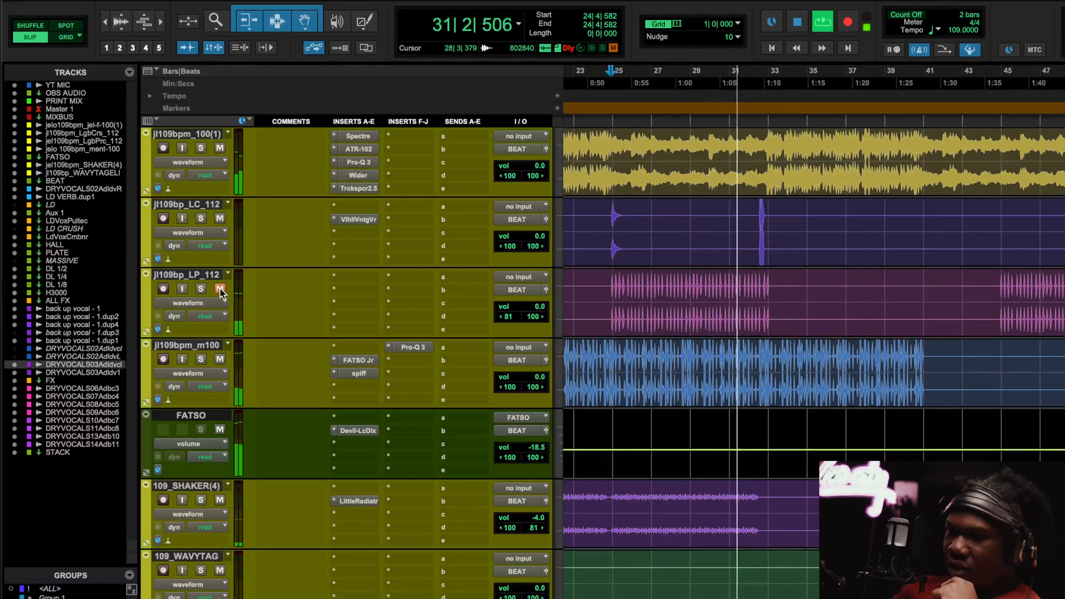
pyautogui.press('space')
pyautogui.press('space')
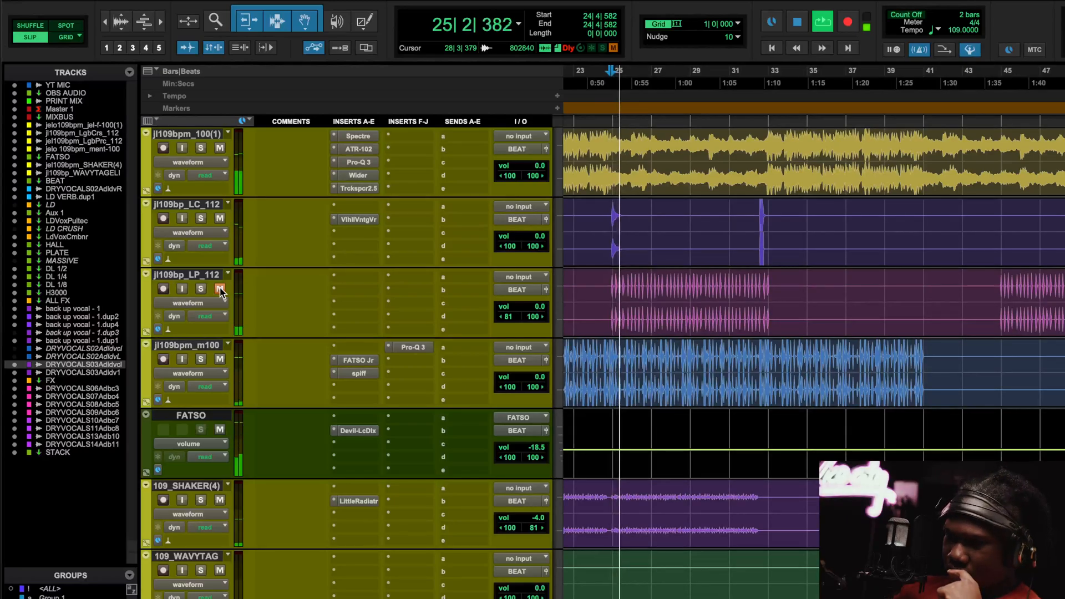
pyautogui.click(220, 291)
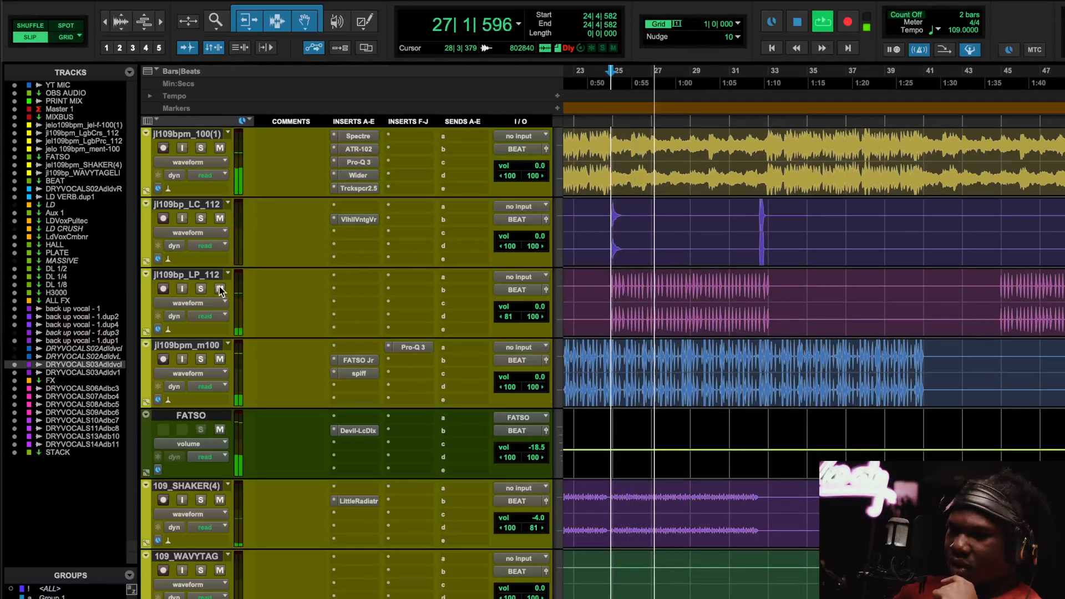
pyautogui.hscroll(-5, 731, 274)
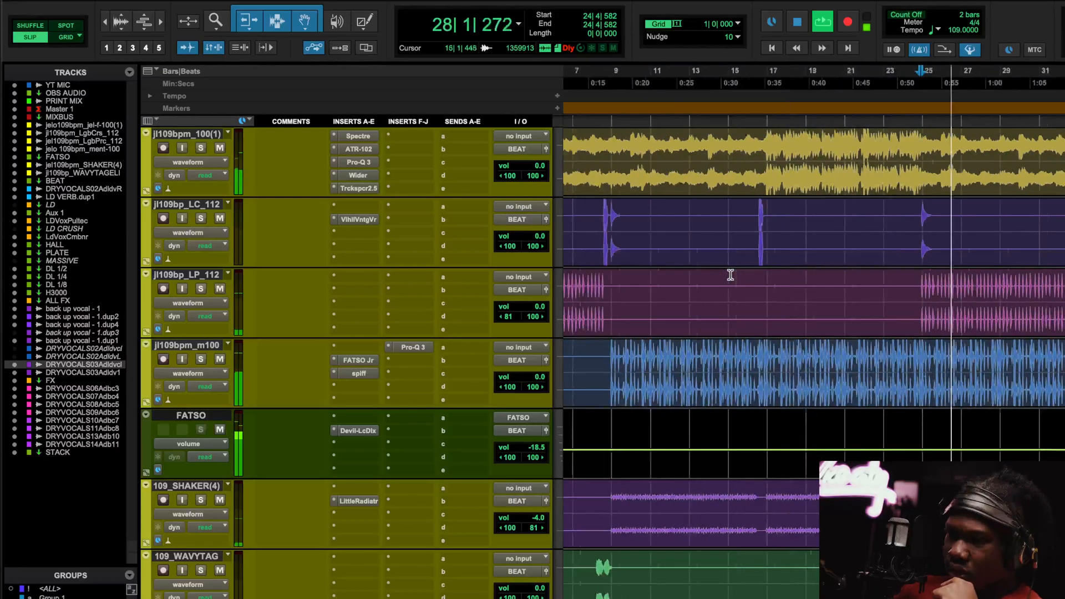
pyautogui.scroll(-2, 733, 286)
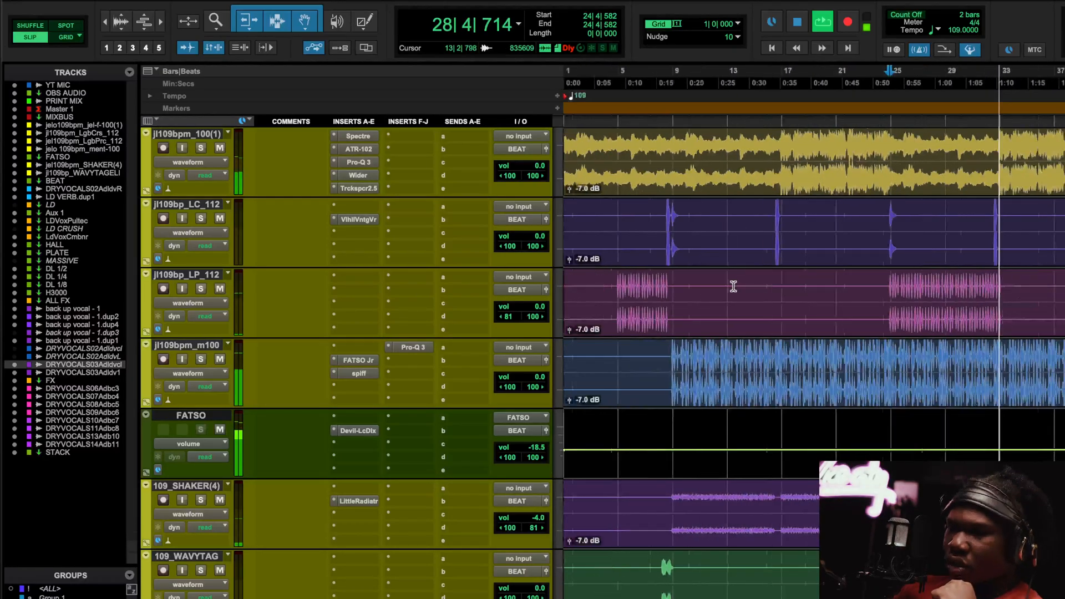
pyautogui.scroll(-1, 733, 286)
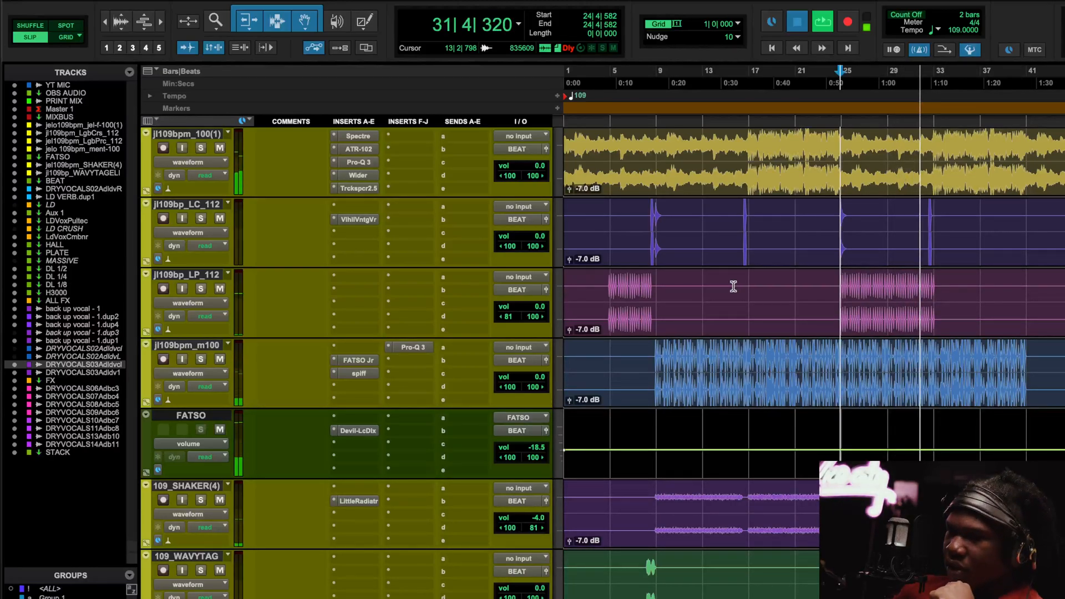
pyautogui.press('space')
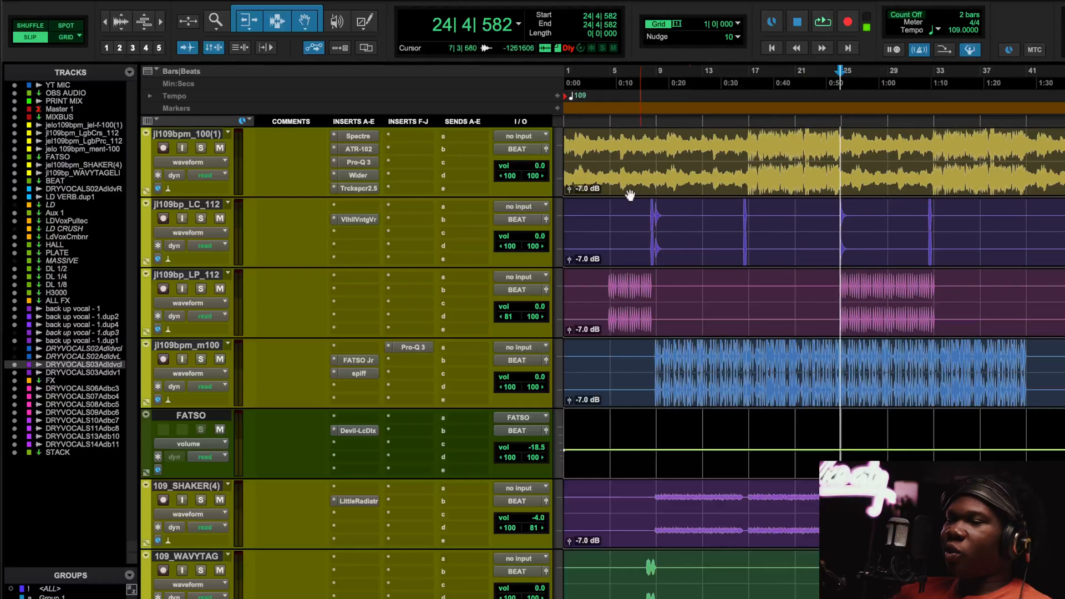
pyautogui.click(642, 176)
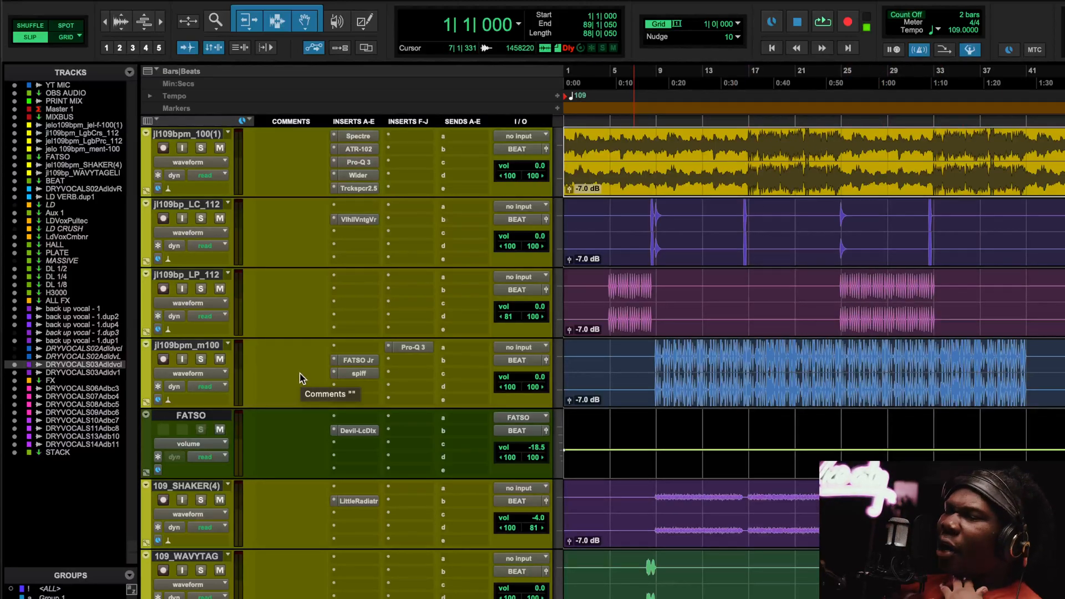
# Open the FATSO Jr compressor on jl109bpm_m100 and look over its settings.
pyautogui.click(358, 360)
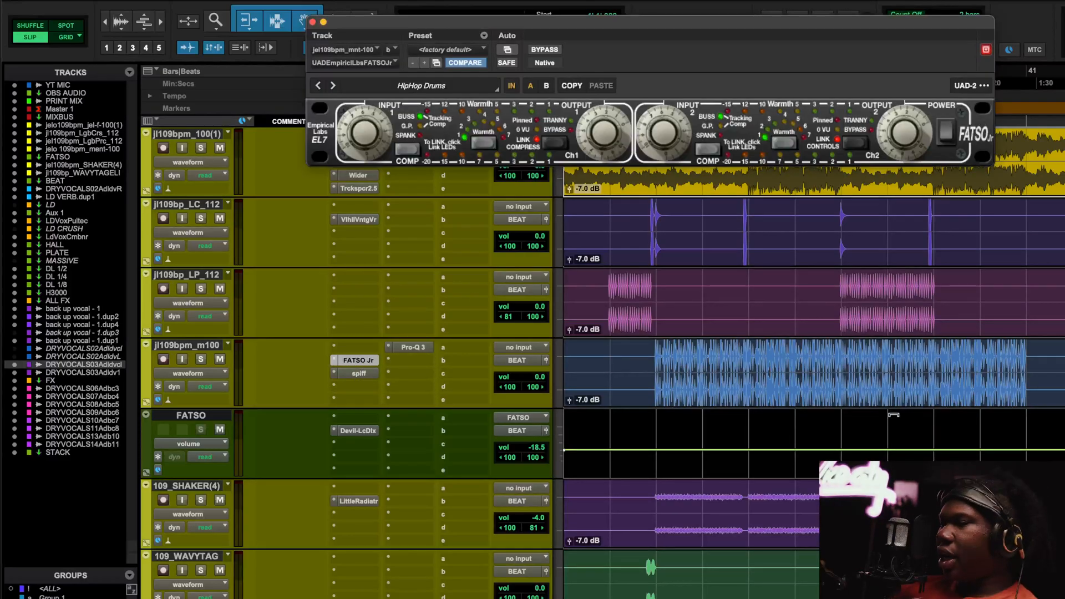
pyautogui.hscroll(3, 893, 414)
pyautogui.scroll(-3, 854, 389)
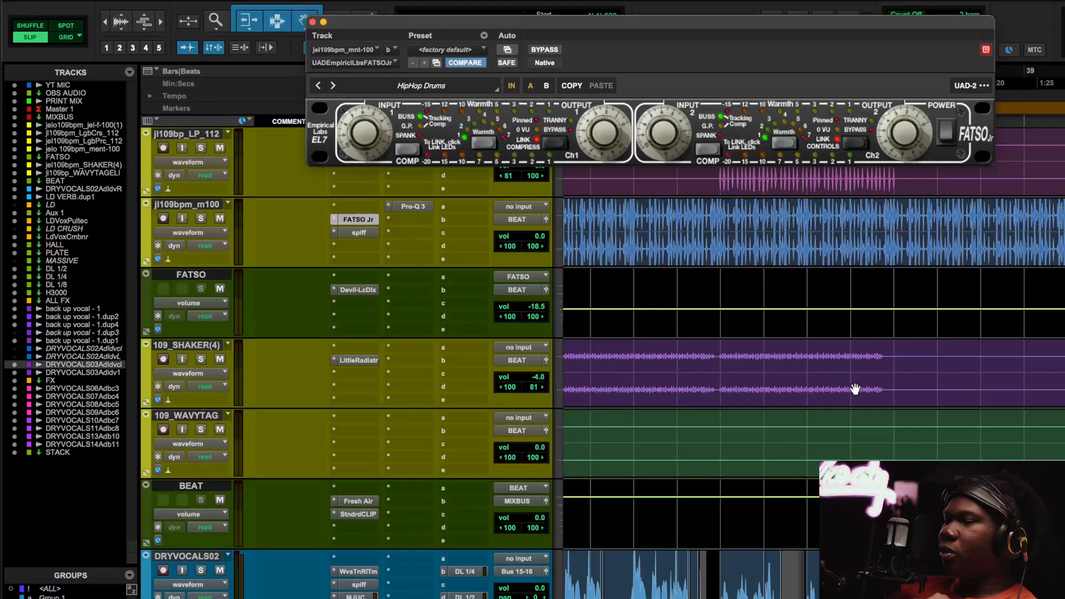
pyautogui.scroll(6, 855, 389)
pyautogui.scroll(-6, 855, 389)
pyautogui.hscroll(-5, 854, 390)
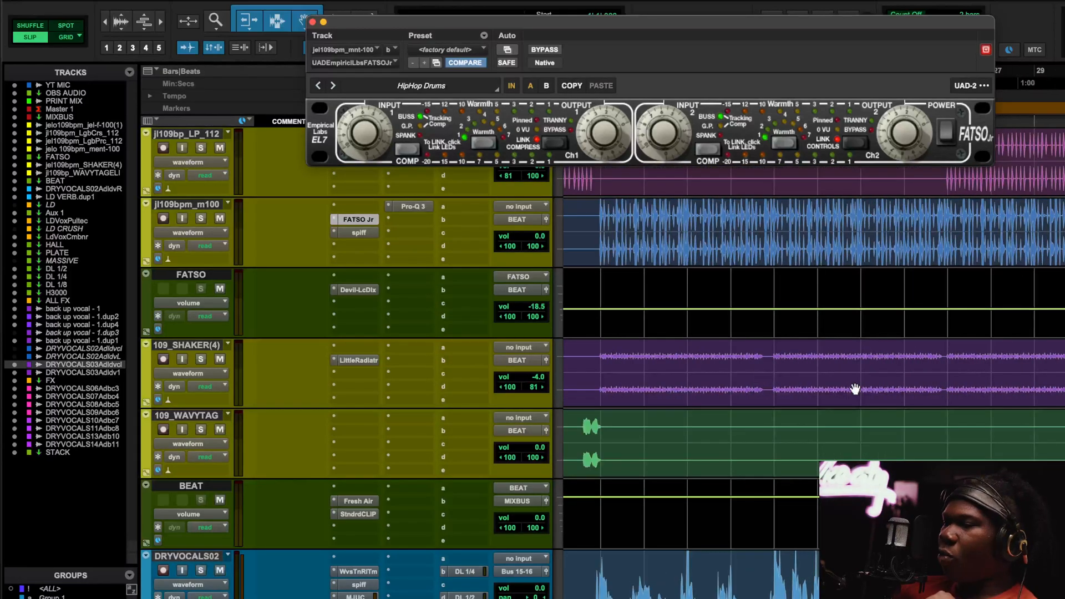
pyautogui.scroll(3, 855, 389)
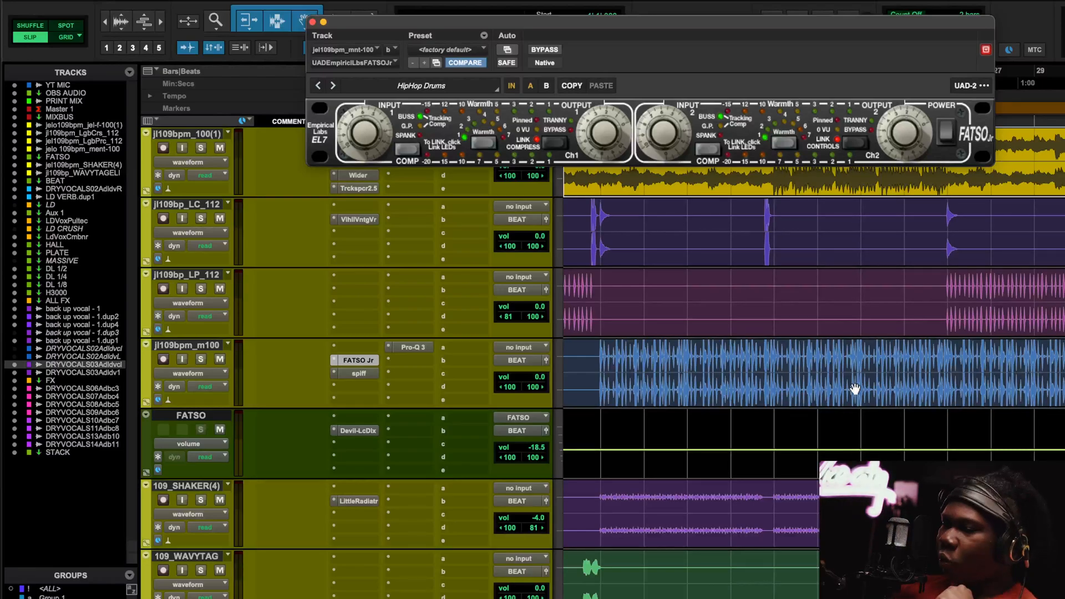
pyautogui.hscroll(5, 746, 403)
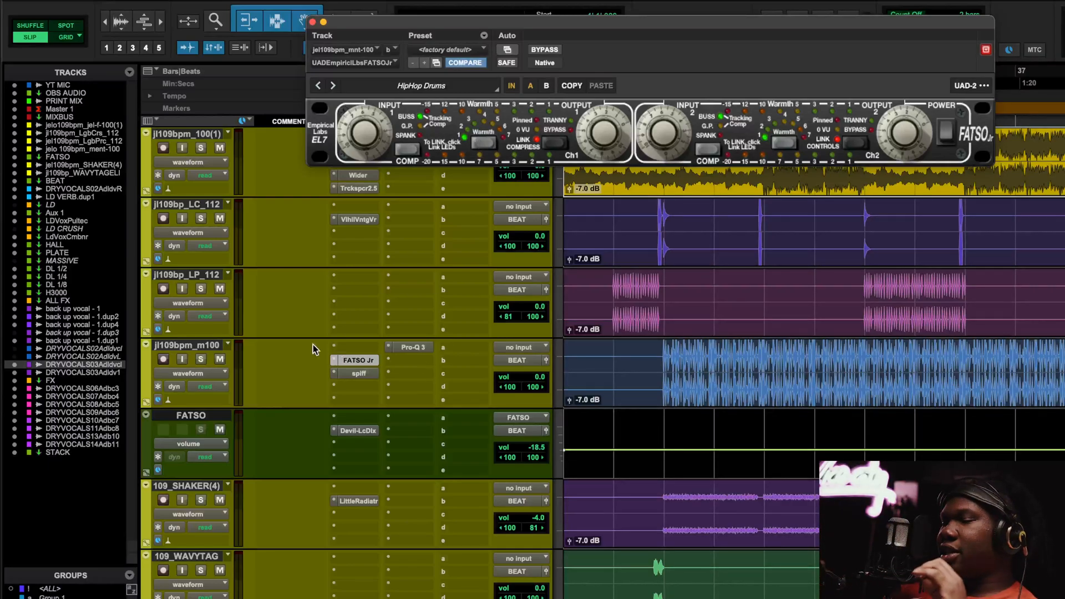
pyautogui.scroll(3, 681, 384)
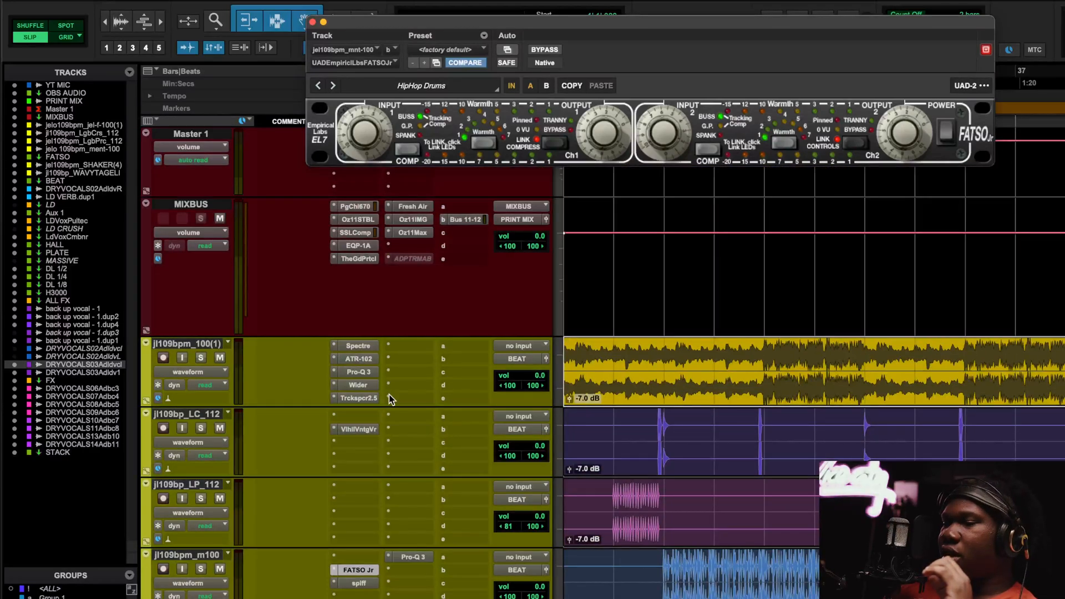
# Briefly check the ATR-102 on jl109bpm_100(1), return to FATSO Jr, and set the playback start.
pyautogui.click(365, 360)
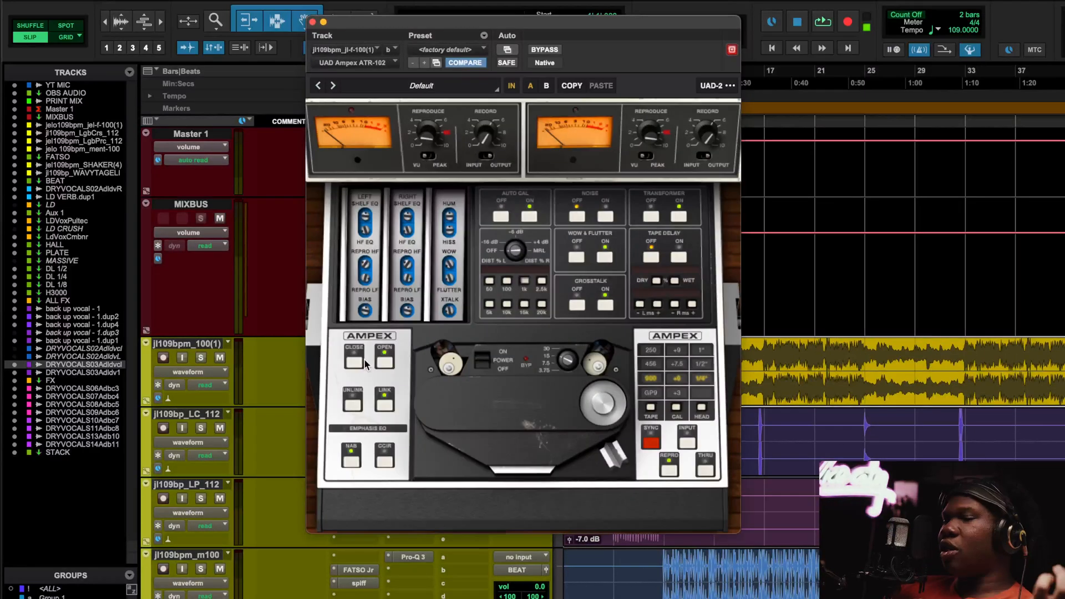
pyautogui.click(313, 22)
pyautogui.scroll(-3, 377, 168)
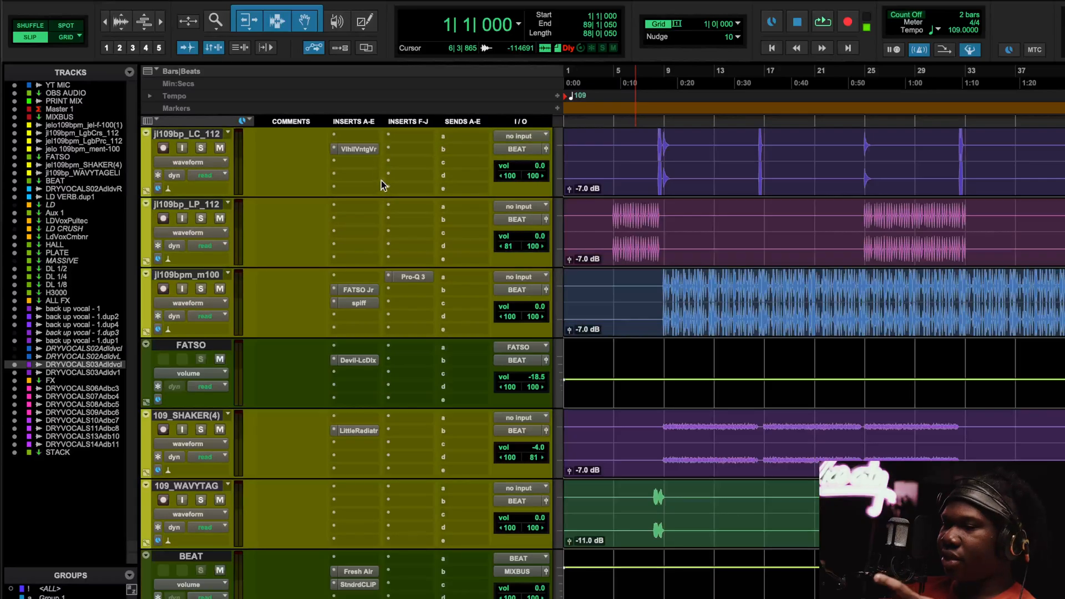
pyautogui.click(358, 289)
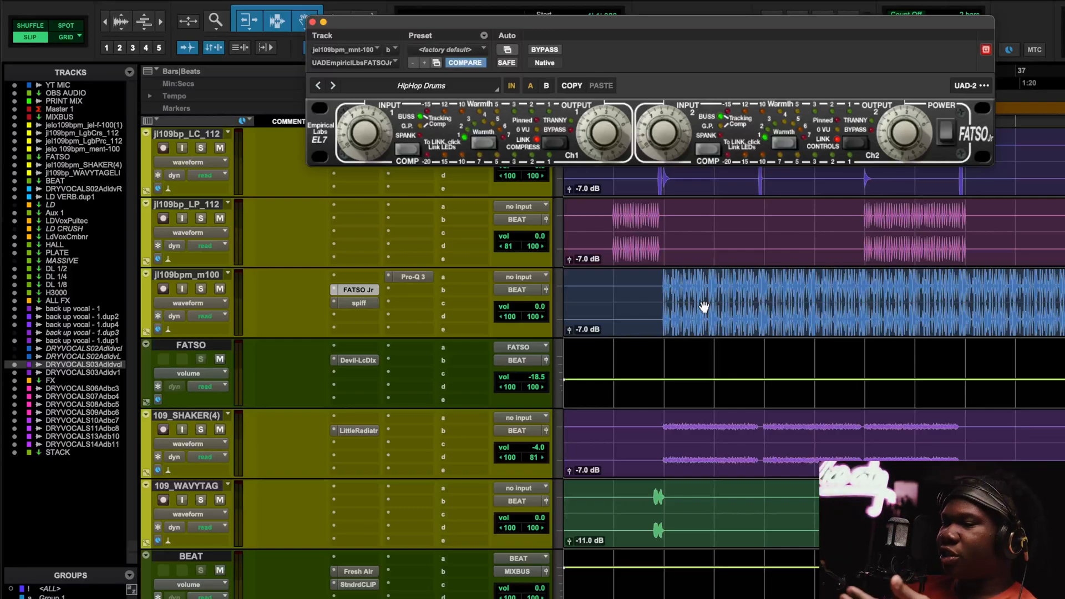
pyautogui.scroll(2, 703, 306)
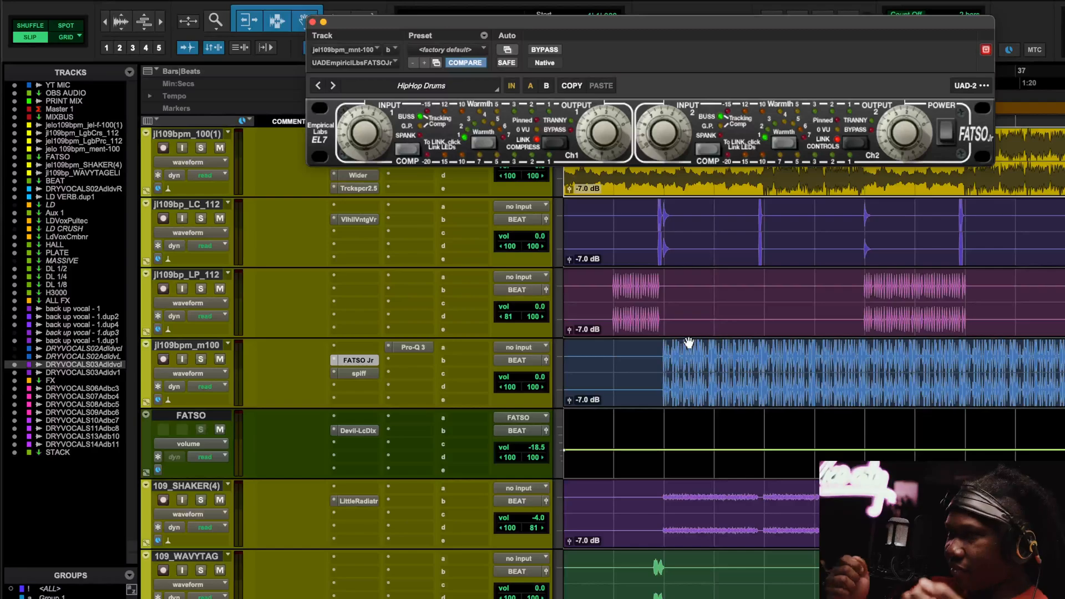
pyautogui.click(655, 356)
# During playback, bypass FATSO Jr on jl109bpm_m100 twice, leave it active, then open Spiff.
pyautogui.press('space')
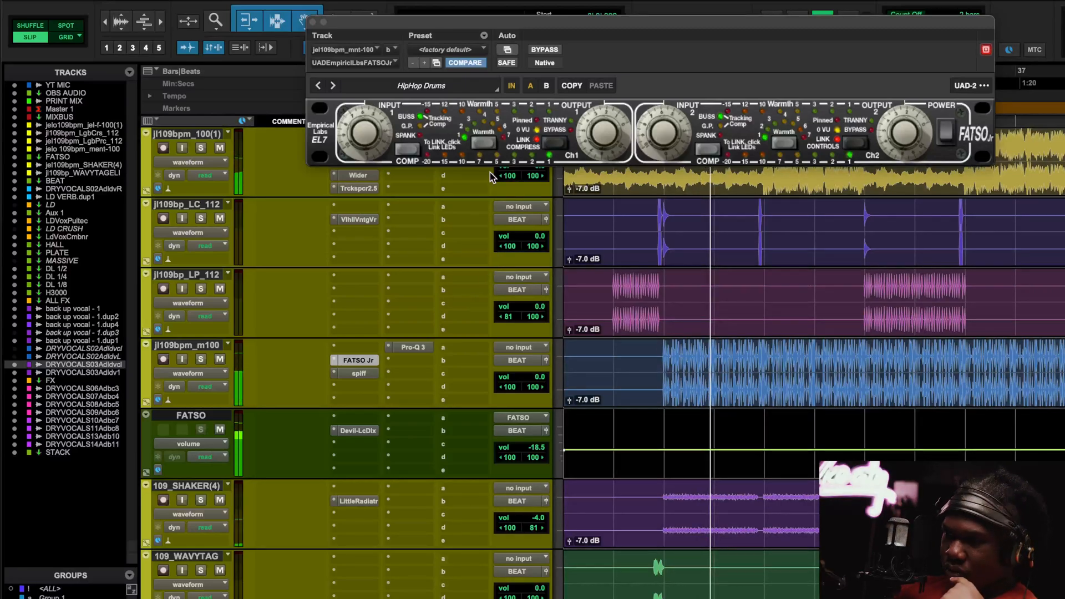
pyautogui.click(550, 50)
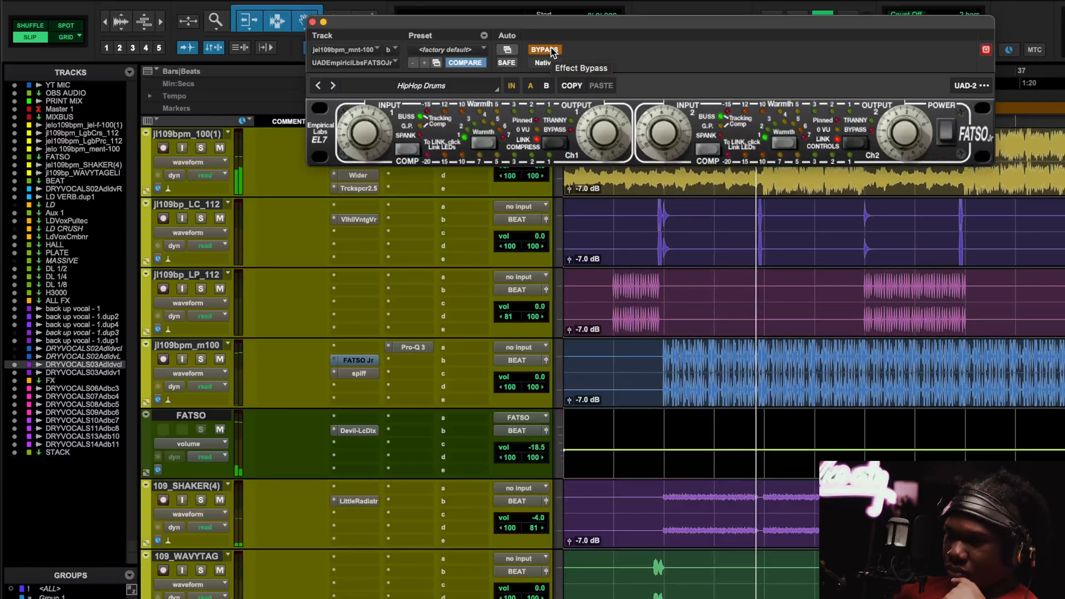
pyautogui.click(550, 48)
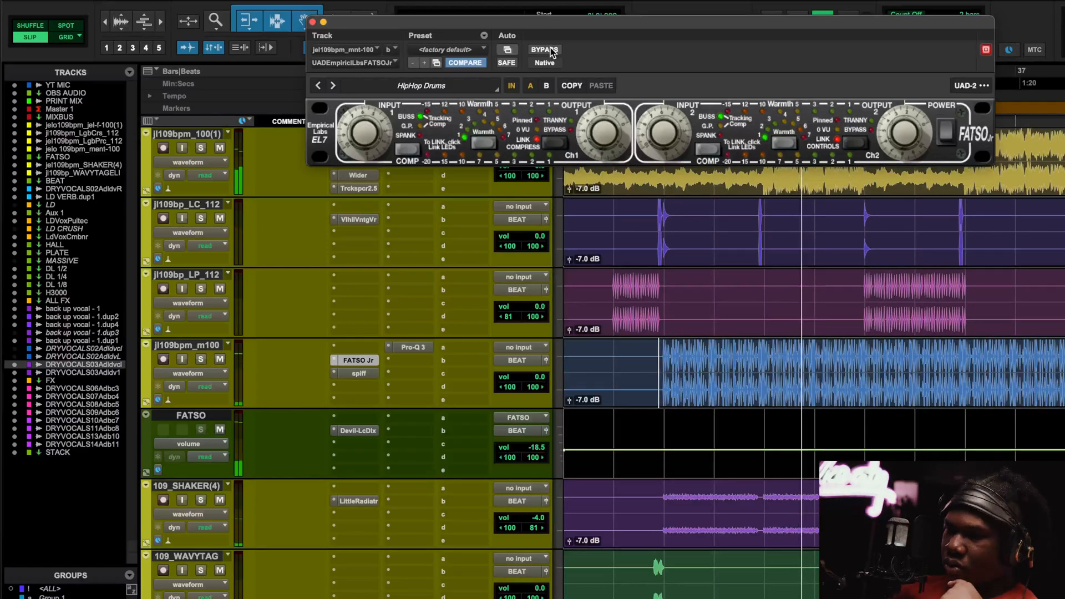
pyautogui.click(548, 50)
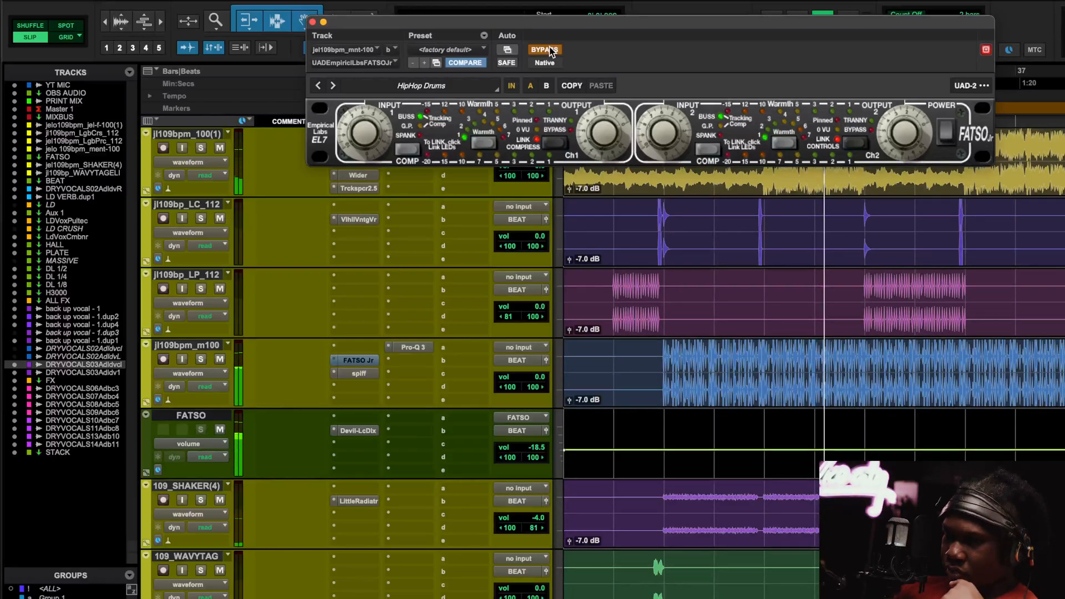
pyautogui.click(549, 50)
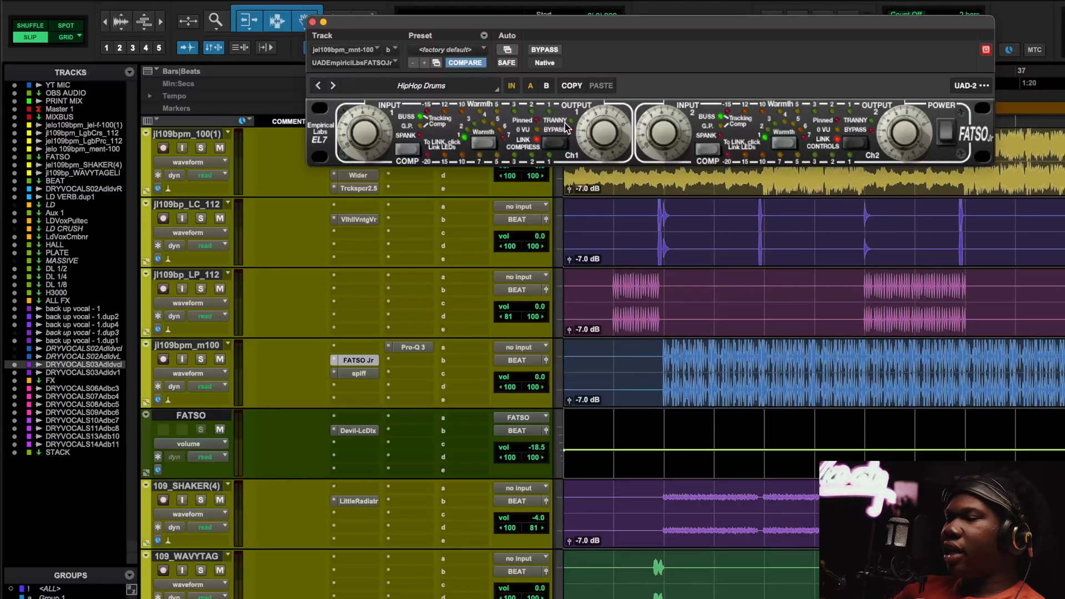
pyautogui.click(370, 374)
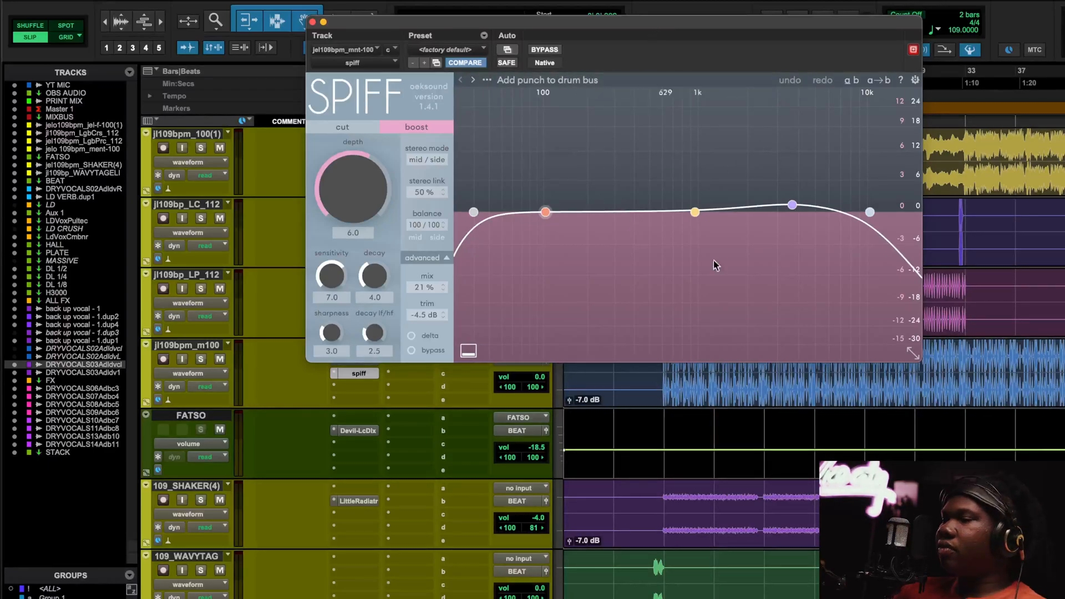
pyautogui.press('space')
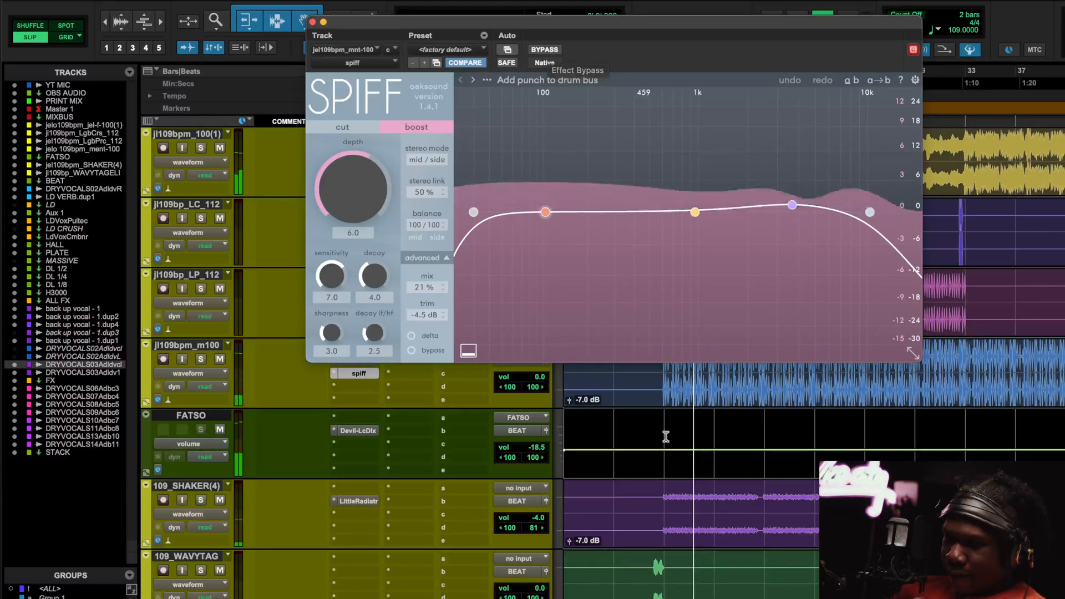
pyautogui.scroll(-5, 666, 437)
pyautogui.scroll(5, 665, 436)
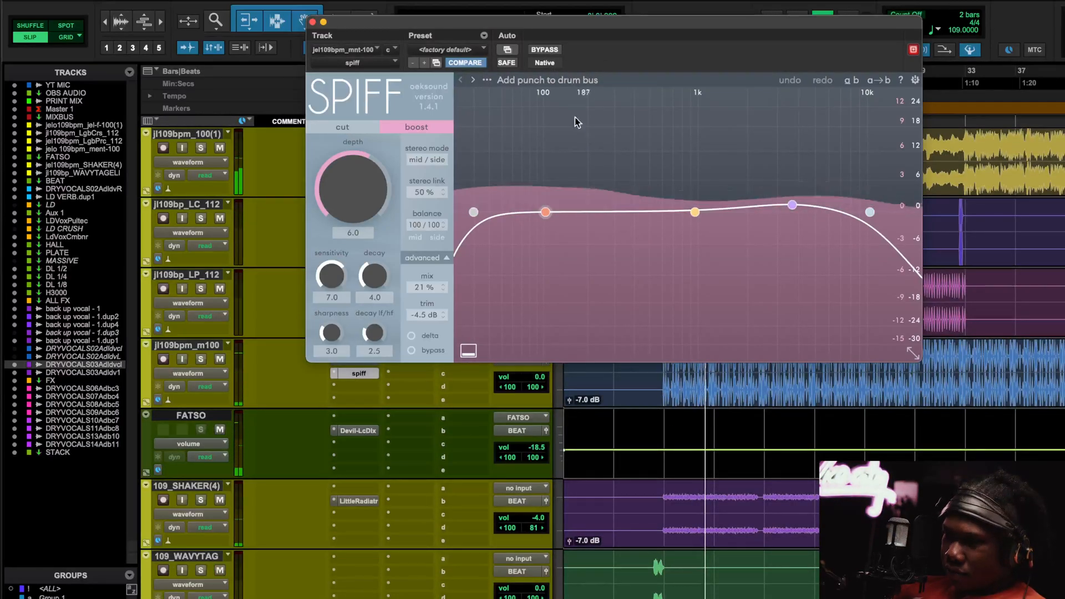
pyautogui.click(546, 50)
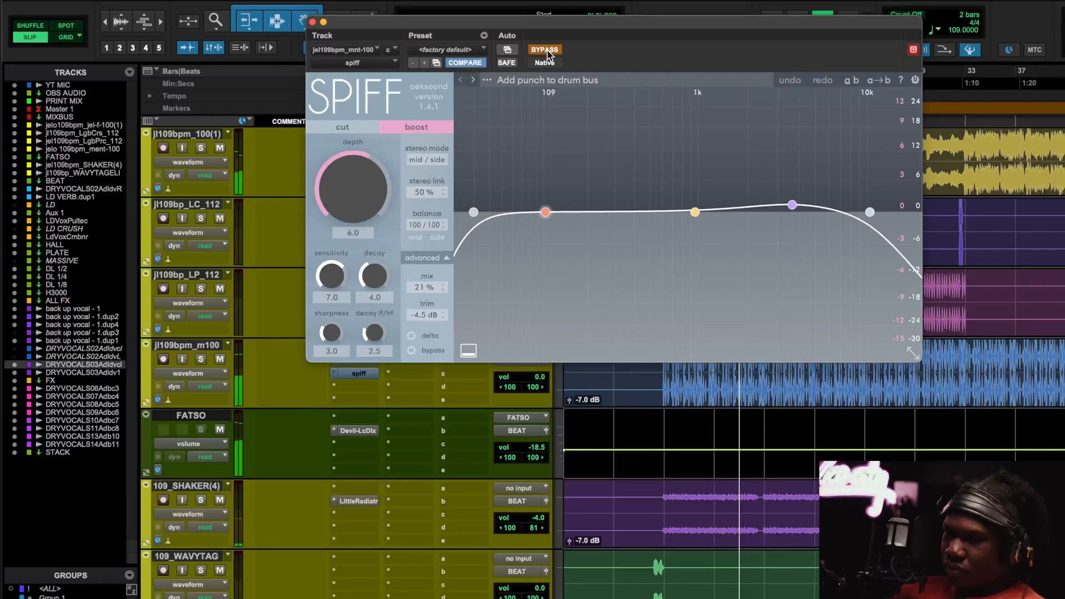
pyautogui.click(544, 50)
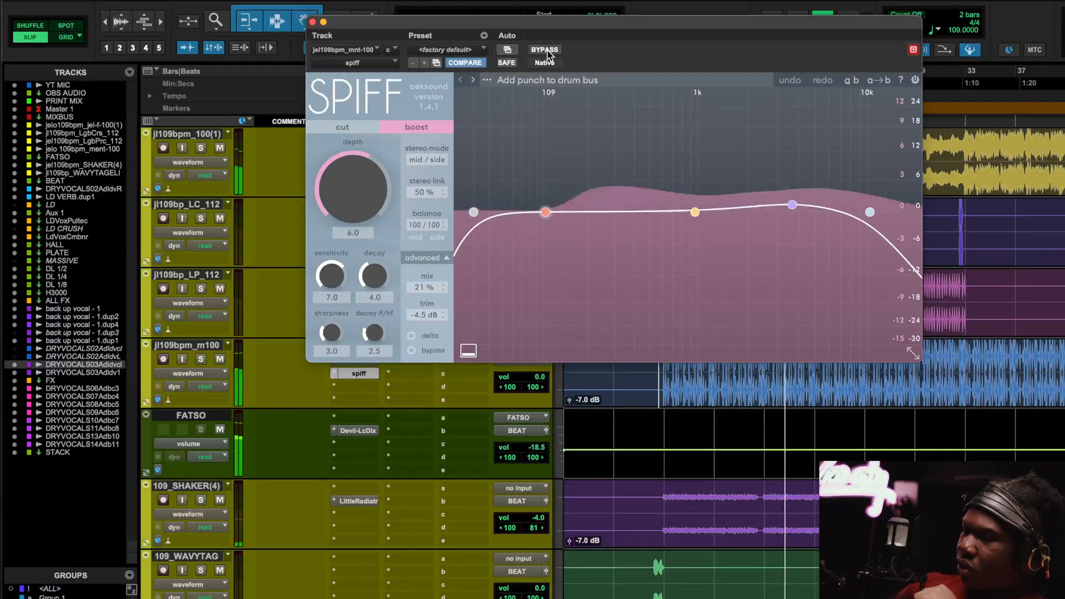
pyautogui.press('space')
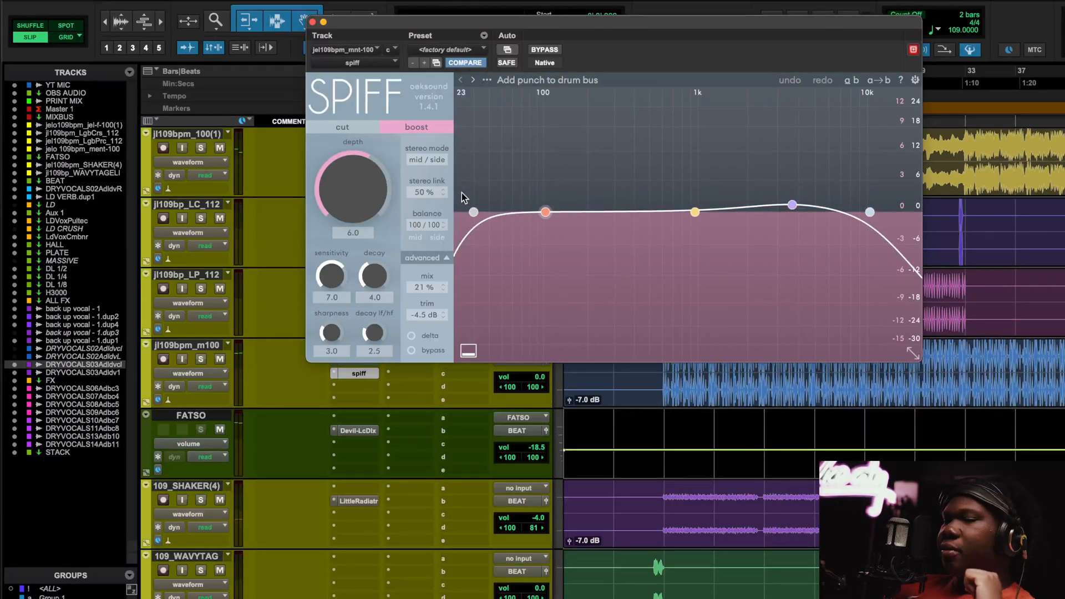
pyautogui.press('super+bracketright')
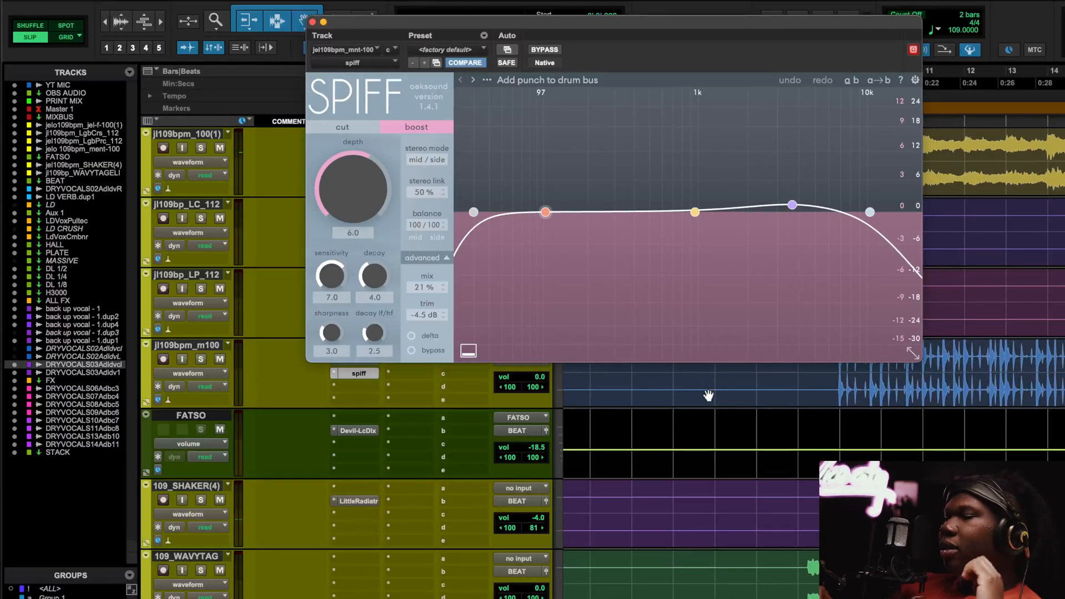
pyautogui.hscroll(3, 780, 416)
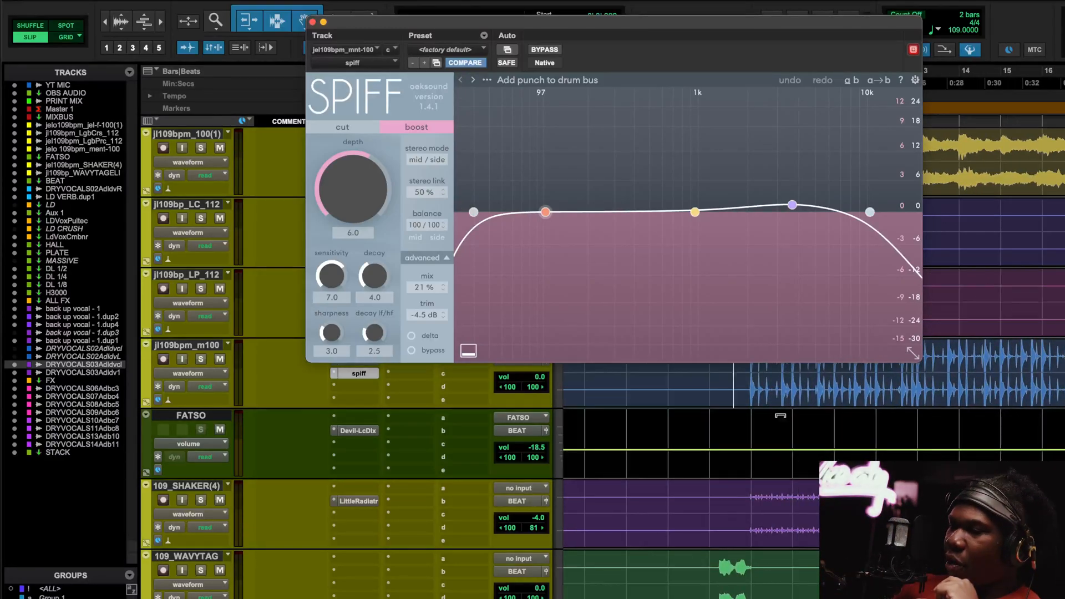
pyautogui.hscroll(2, 780, 416)
pyautogui.scroll(5, 781, 416)
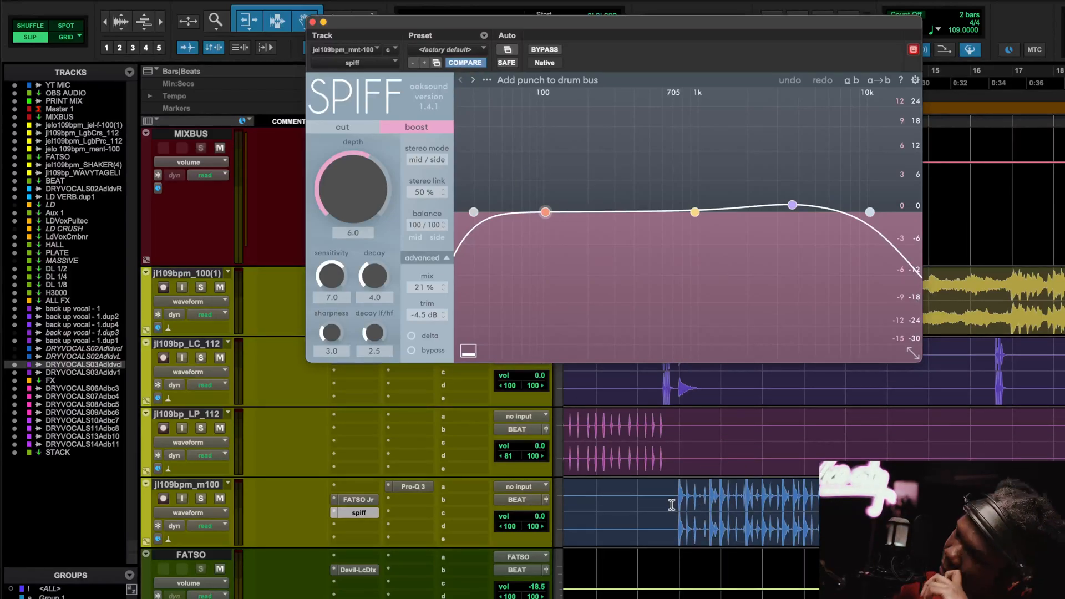
# Play the session and compare SPIFF bypassed versus processed, leaving it active.
pyautogui.scroll(-3, 719, 521)
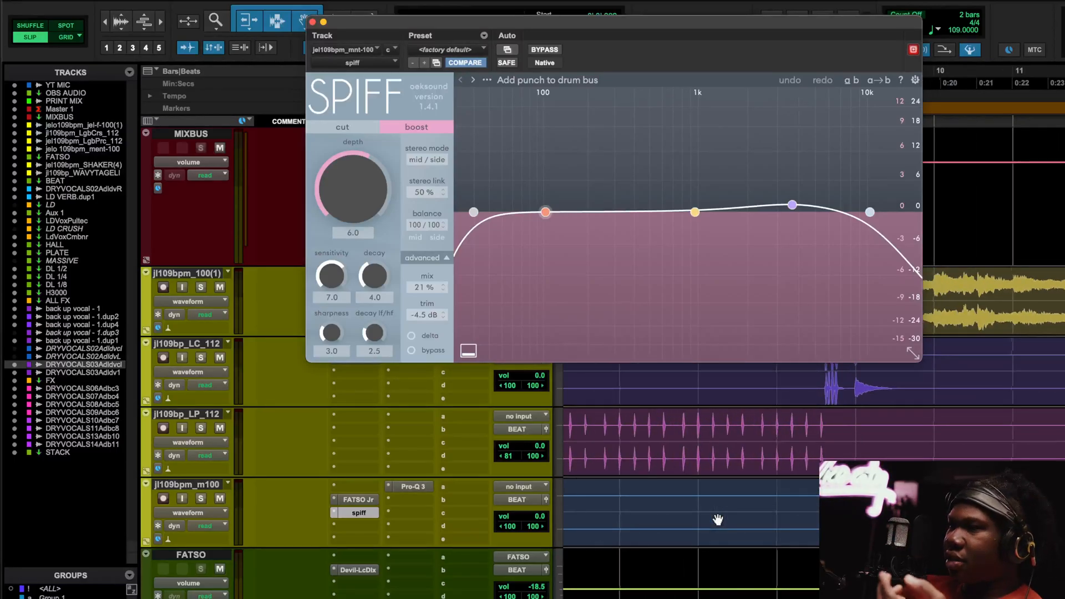
pyautogui.scroll(-5, 718, 520)
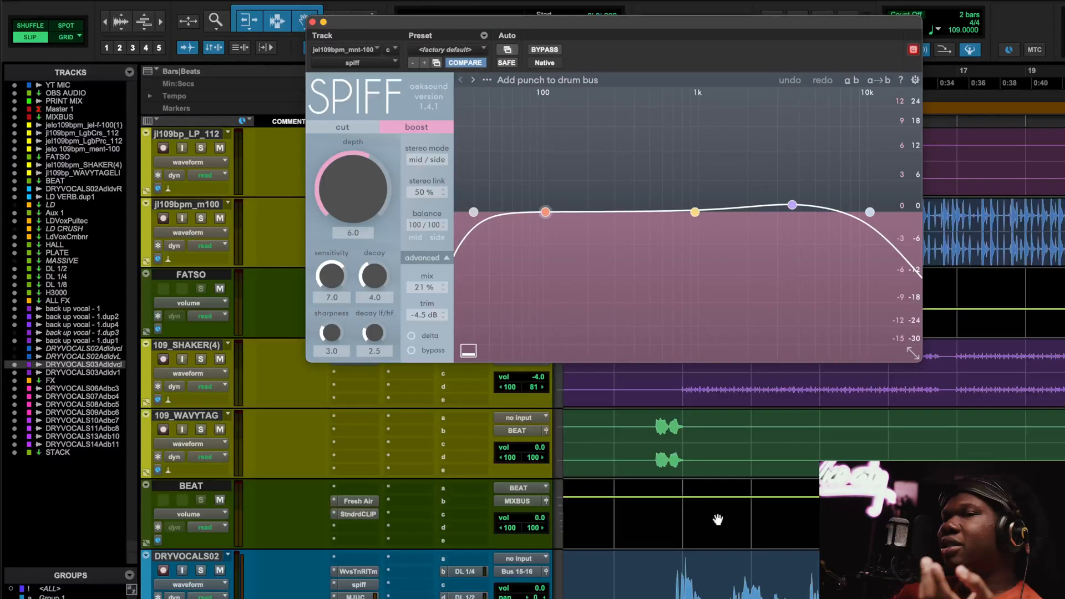
pyautogui.hscroll(1, 718, 520)
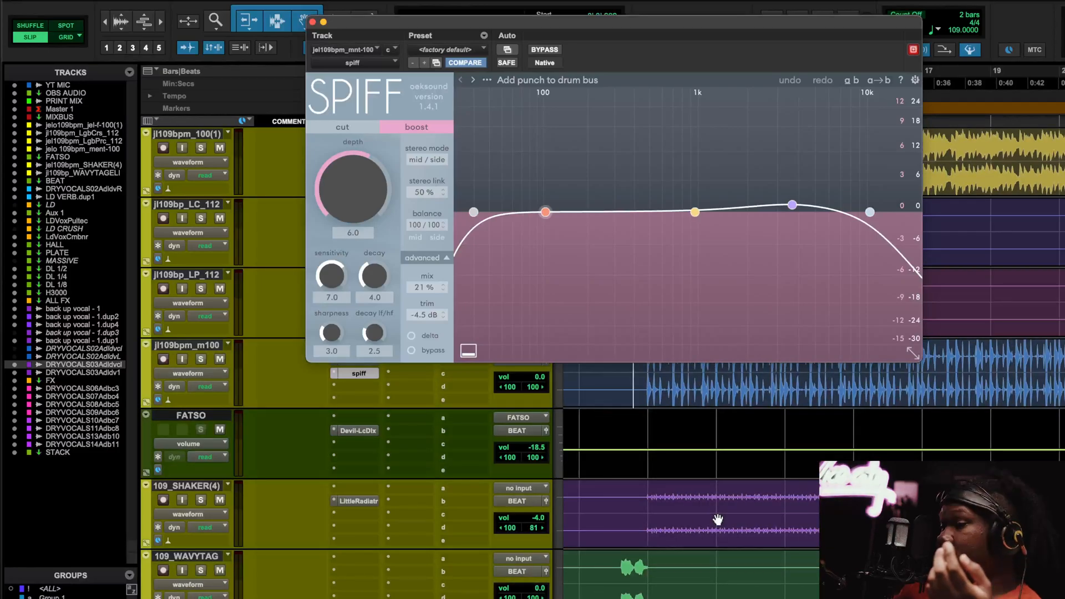
pyautogui.scroll(5, 718, 520)
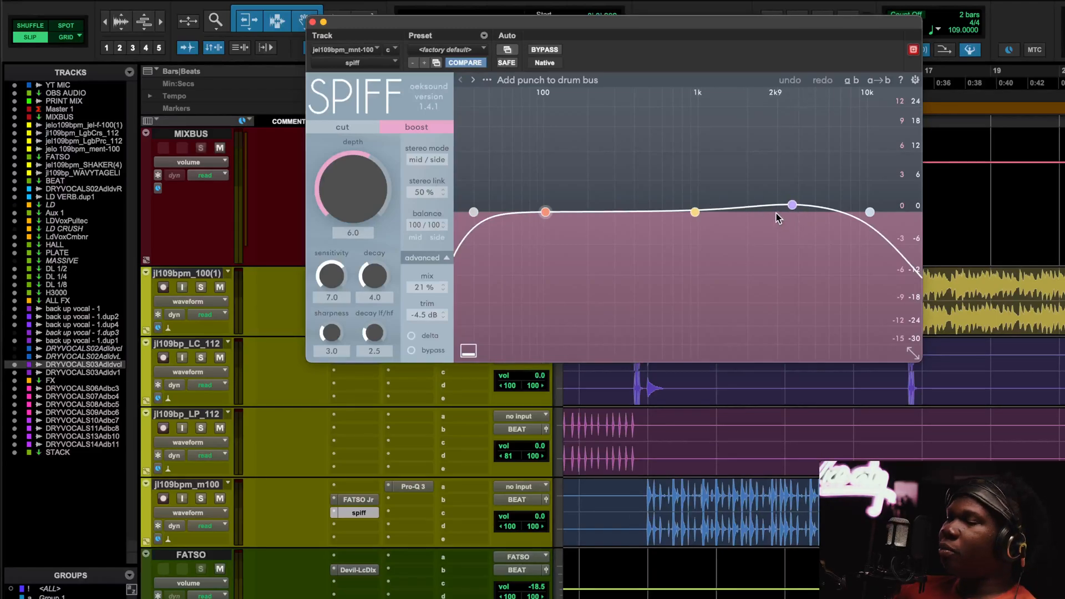
pyautogui.press('space')
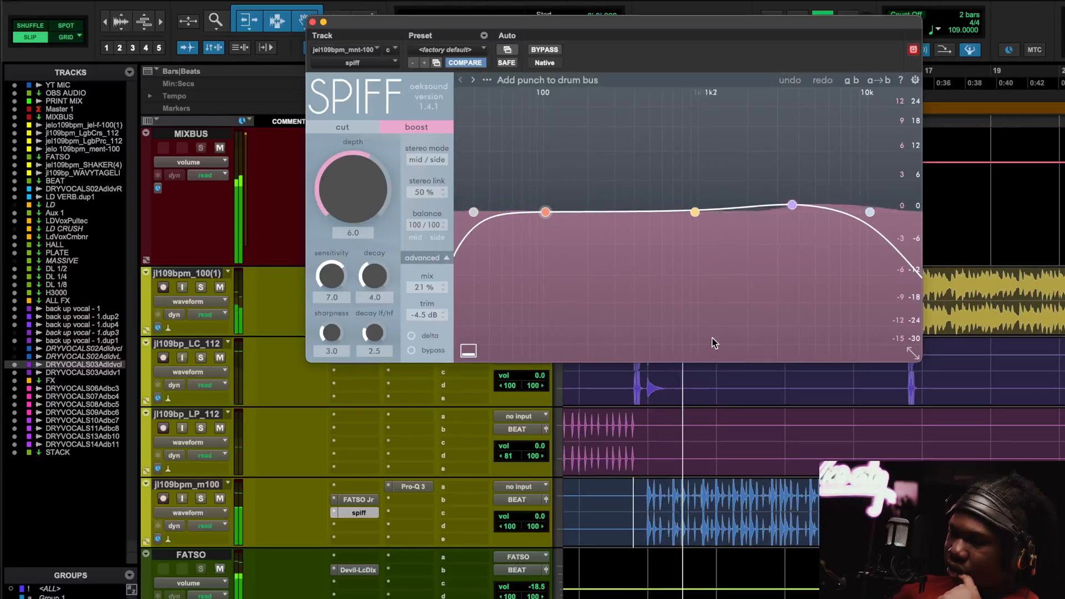
pyautogui.click(540, 51)
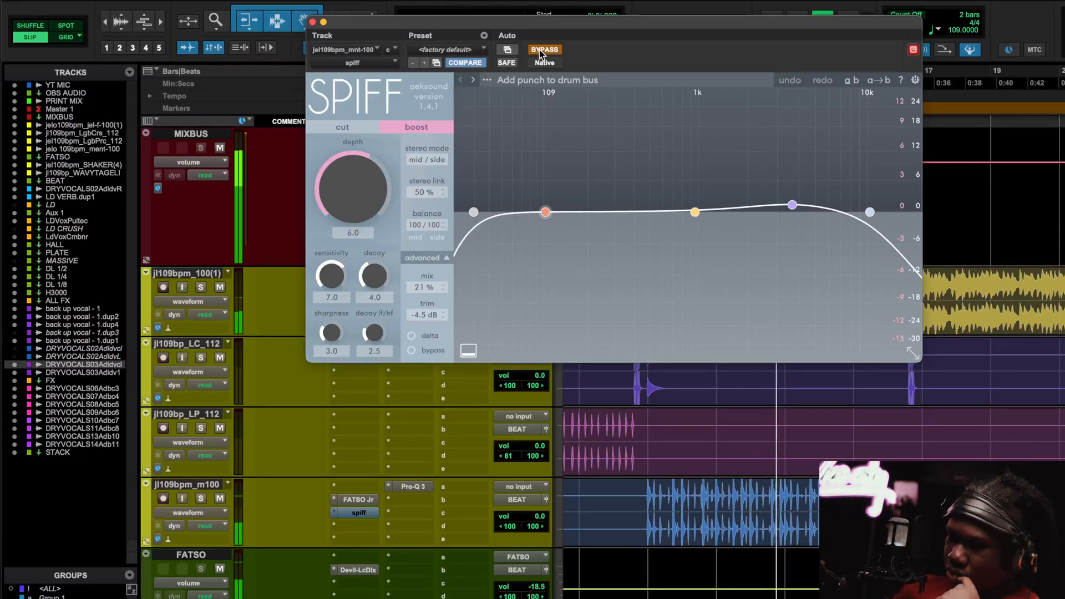
pyautogui.click(539, 50)
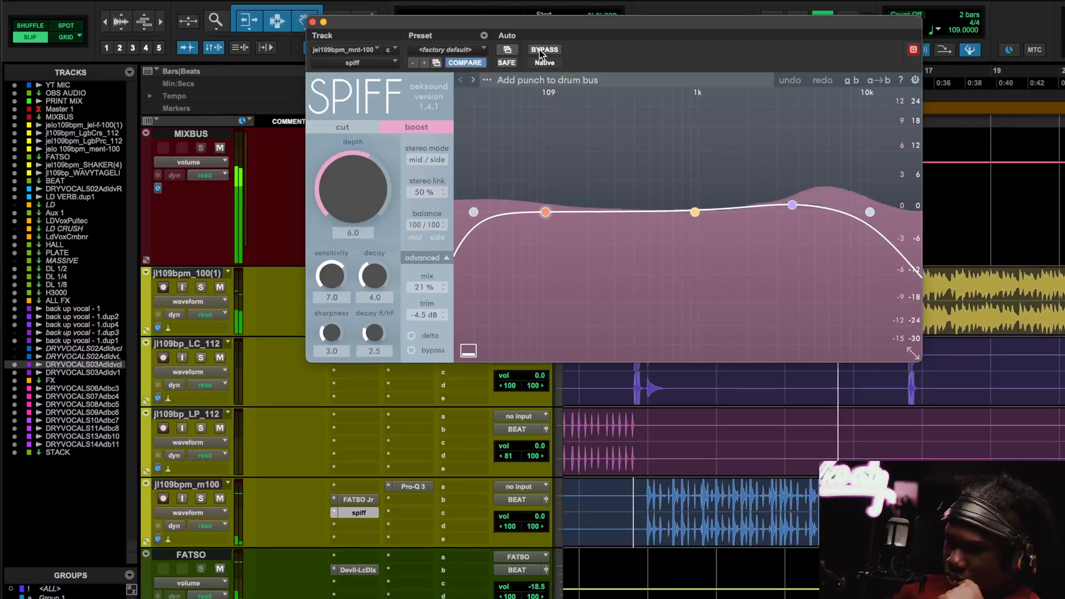
# Close SPIFF, then open and close jl109bpm_m100's Pro-Q 3 window.
pyautogui.click(312, 22)
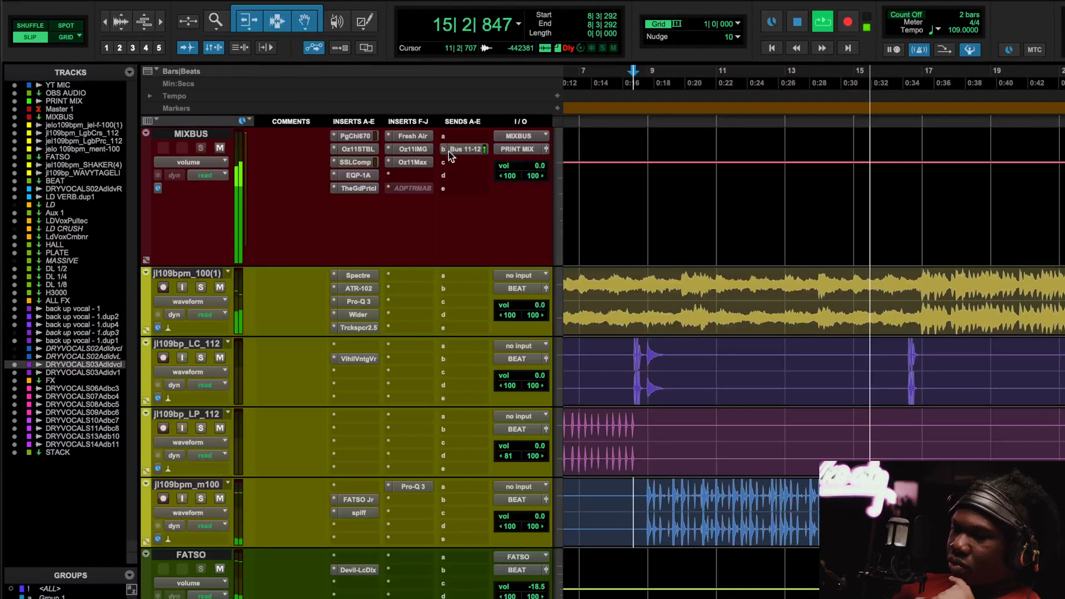
pyautogui.click(419, 485)
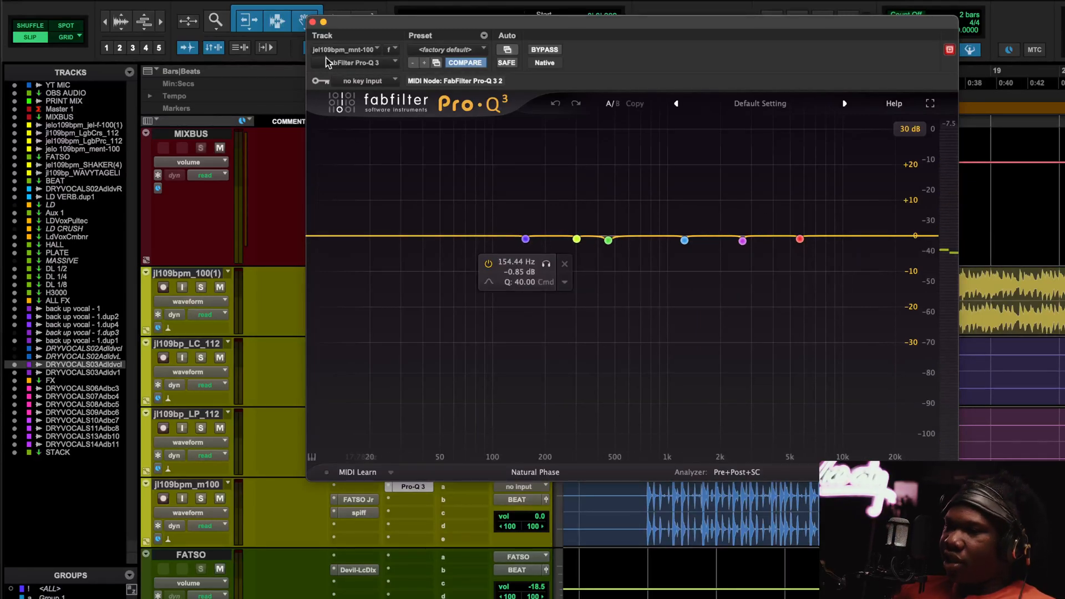
pyautogui.click(312, 22)
pyautogui.scroll(-5, 381, 293)
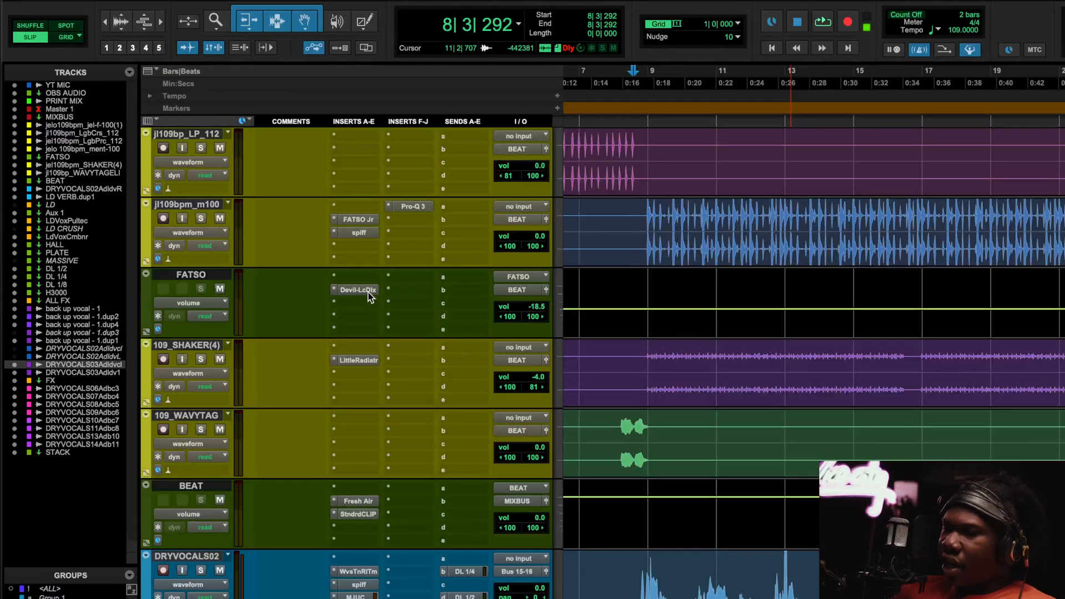
# Open FATSO's Devil-Loc Deluxe and toggle its bypass off and back on.
pyautogui.click(358, 289)
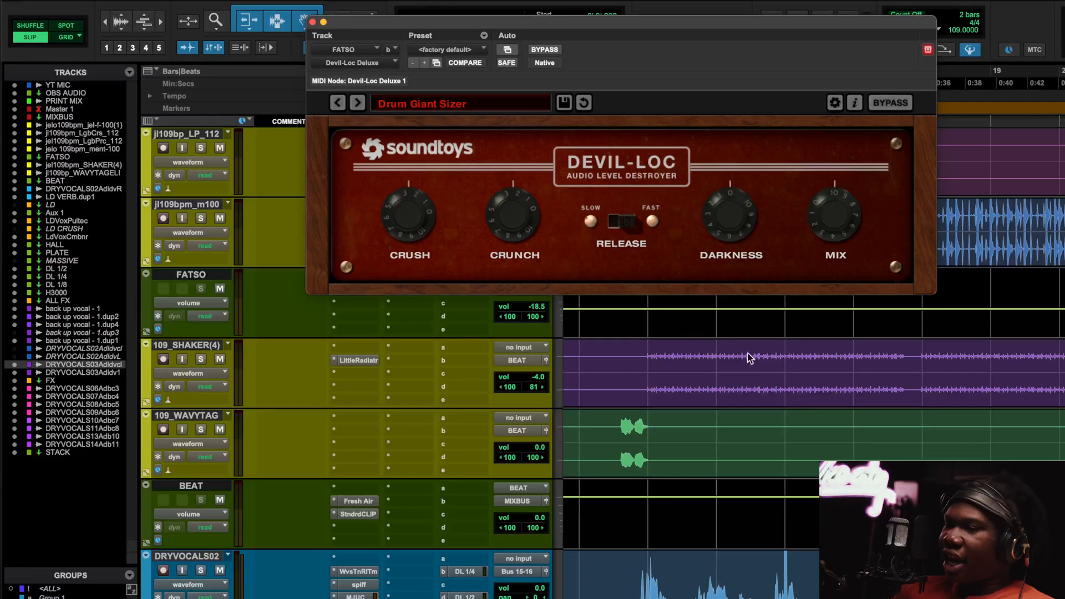
pyautogui.scroll(3, 809, 409)
pyautogui.scroll(-3, 809, 410)
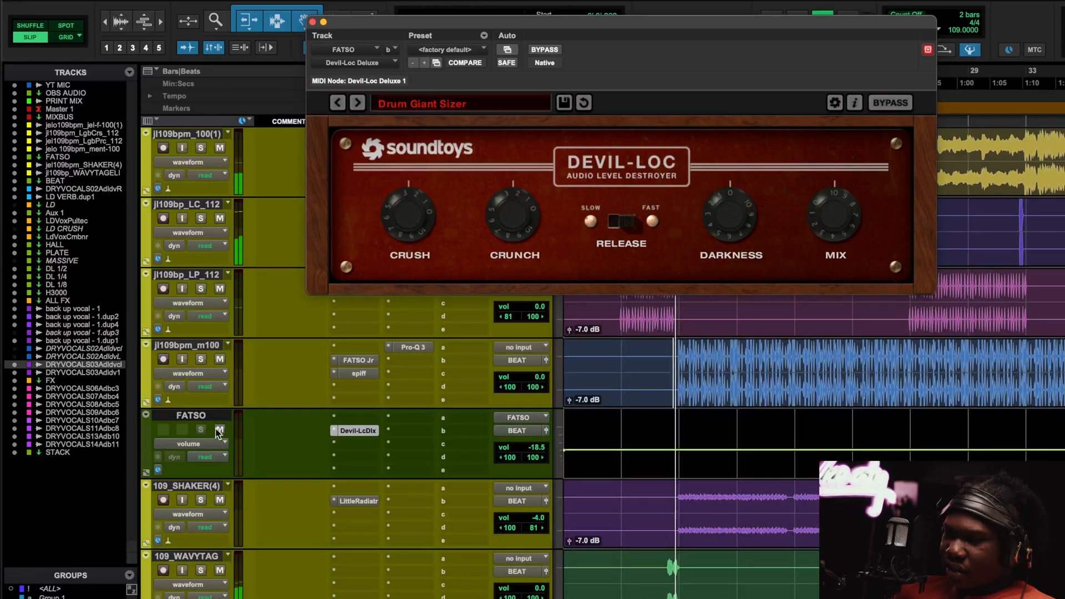
pyautogui.hscroll(3, 939, 183)
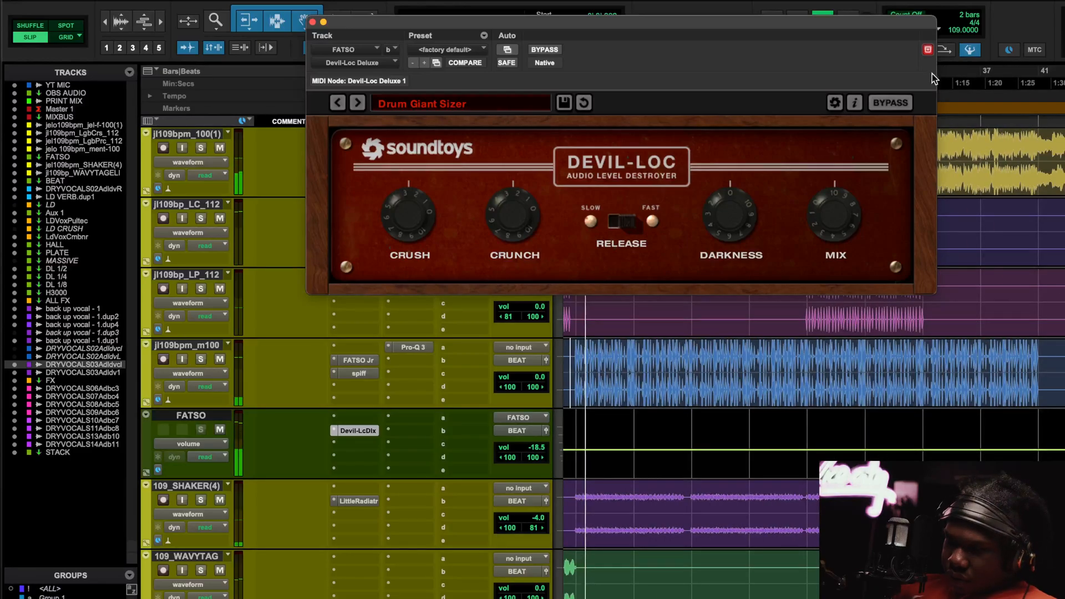
pyautogui.hscroll(3, 1001, 342)
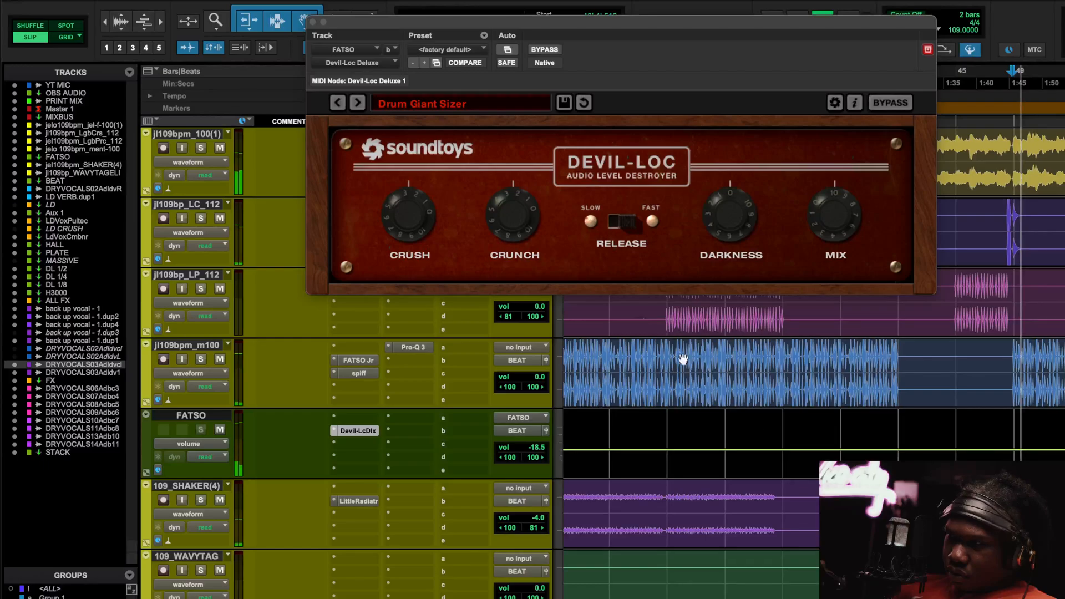
pyautogui.scroll(3, 721, 399)
pyautogui.hscroll(6, 766, 389)
pyautogui.click(545, 50)
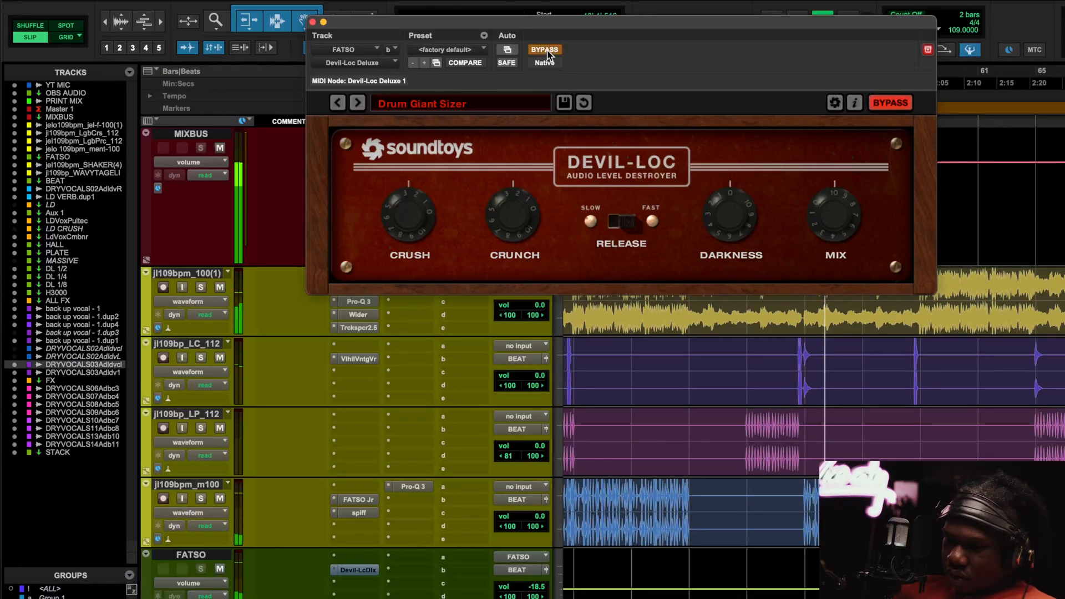
pyautogui.click(546, 50)
# Mute the FATSO track during playback, then bring up the 109_SHAKER(4) Little Radiator.
pyautogui.click(220, 569)
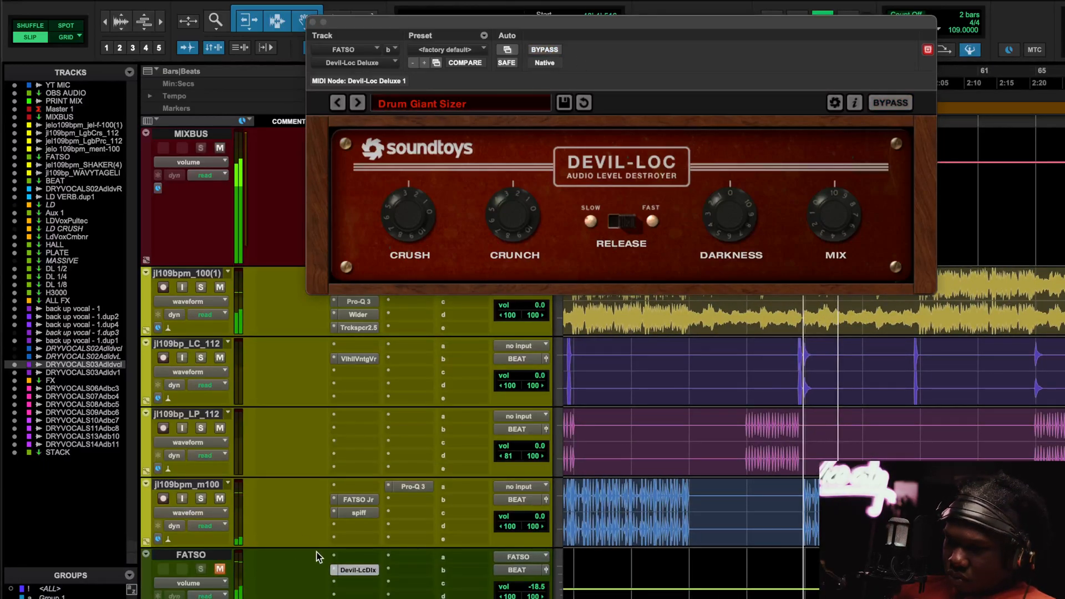
pyautogui.scroll(-5, 316, 551)
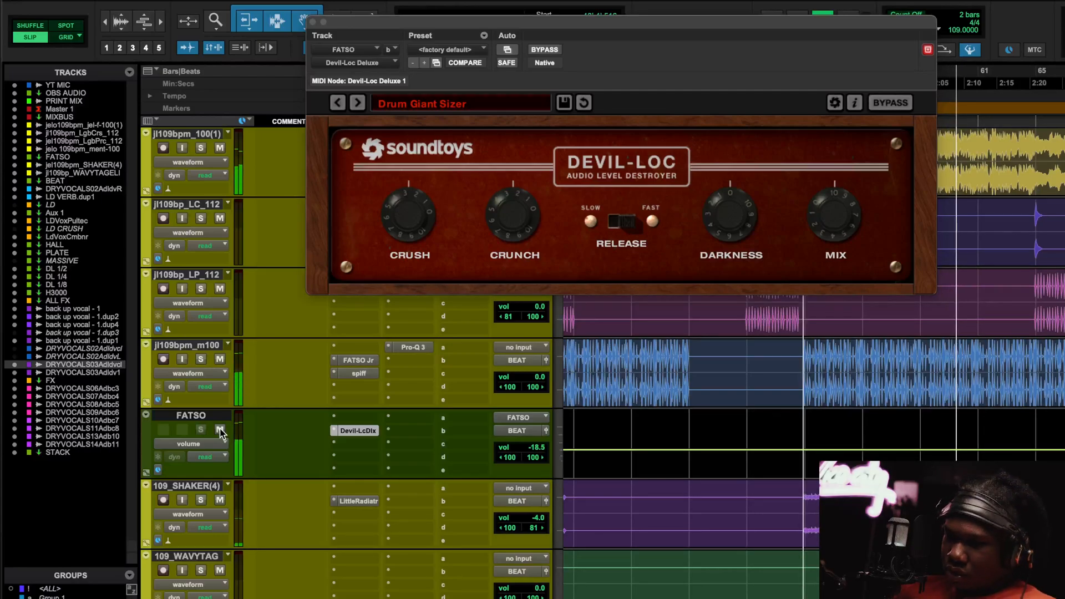
pyautogui.click(219, 430)
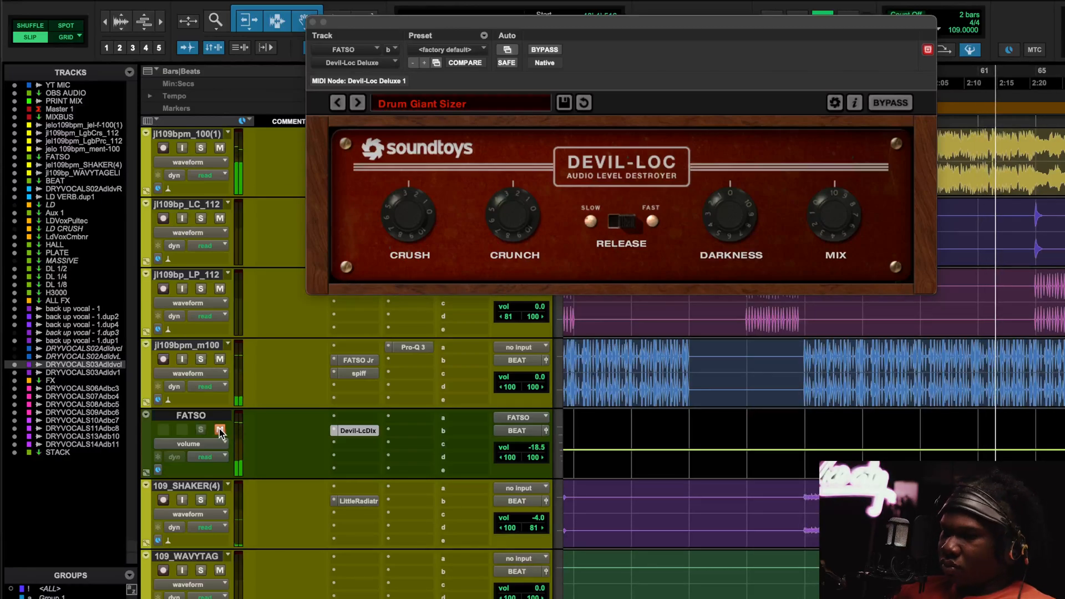
pyautogui.scroll(-2, 324, 480)
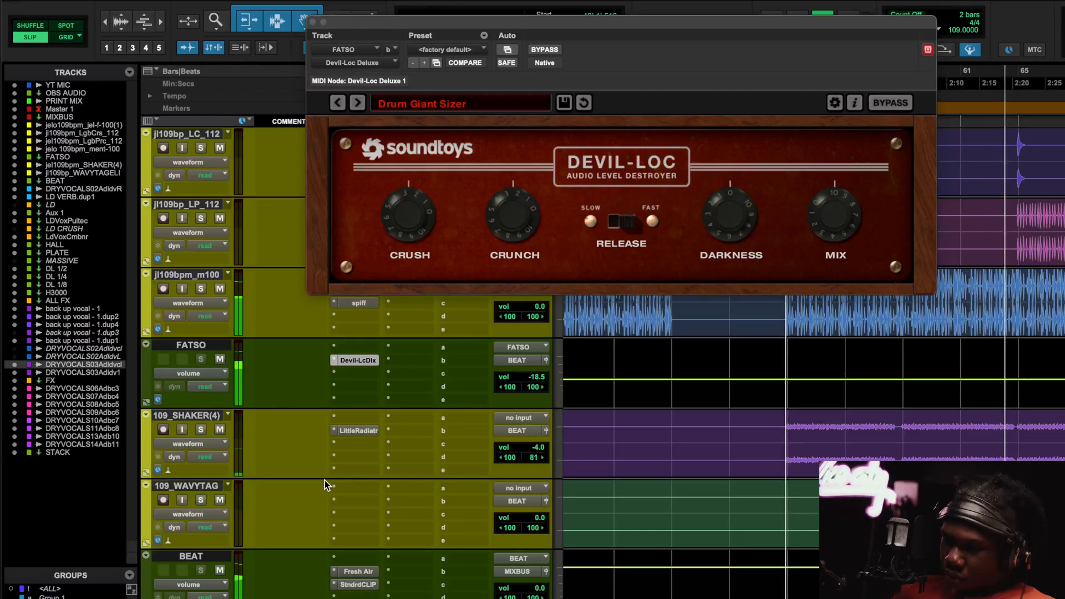
pyautogui.click(377, 430)
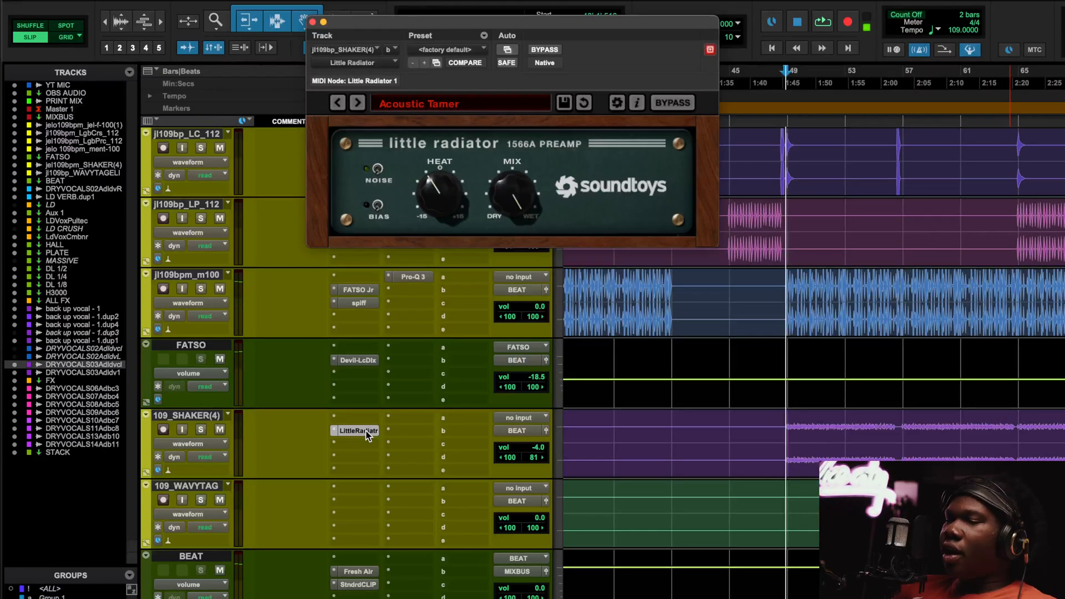
# Glance at FATSO's Devil-Loc Deluxe, close it, and reopen the shaker's Little Radiator.
pyautogui.click(358, 360)
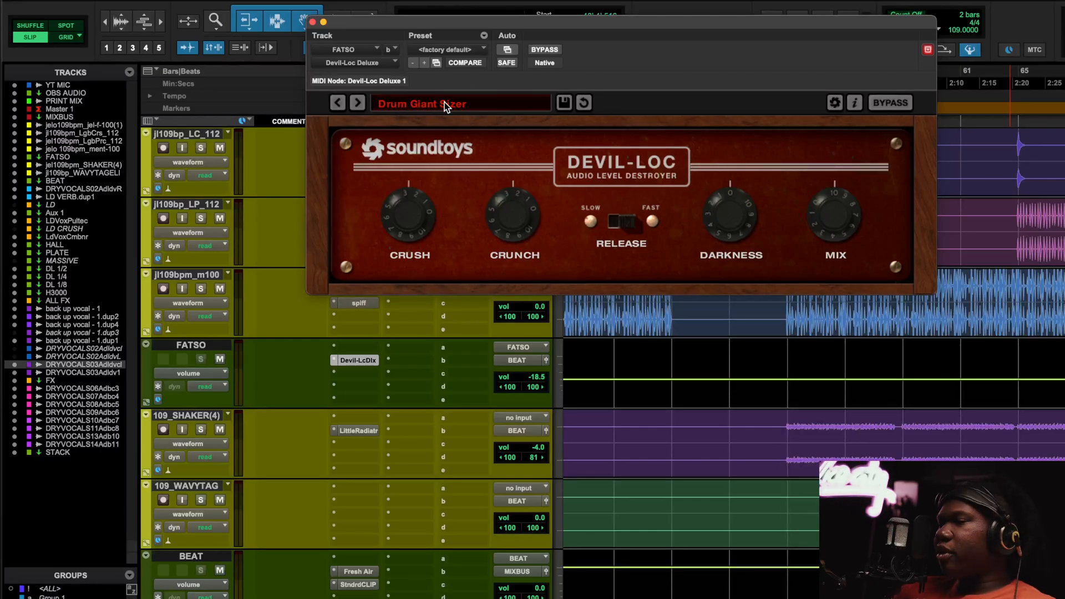
pyautogui.click(312, 22)
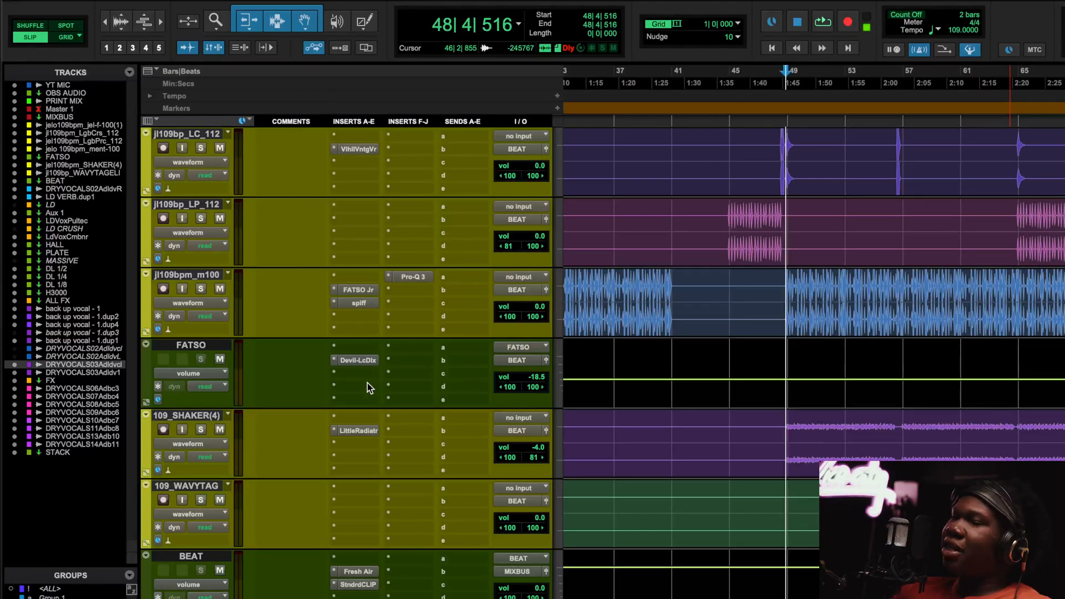
pyautogui.click(358, 431)
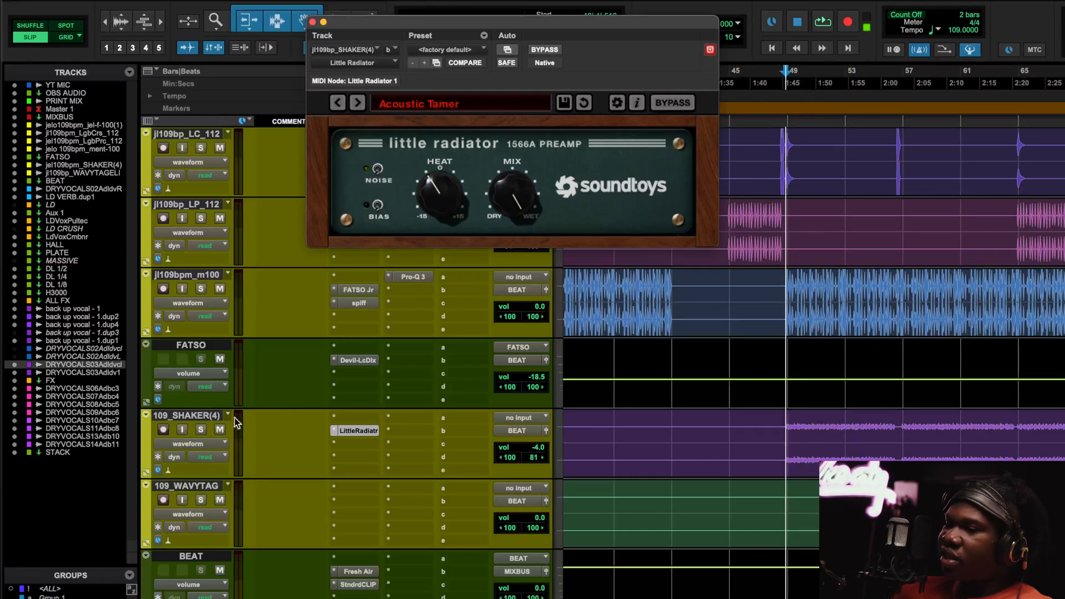
# Play with 109_SHAKER(4) soloed and compare Little Radiator bypassed versus active twice.
pyautogui.press('space')
pyautogui.click(202, 429)
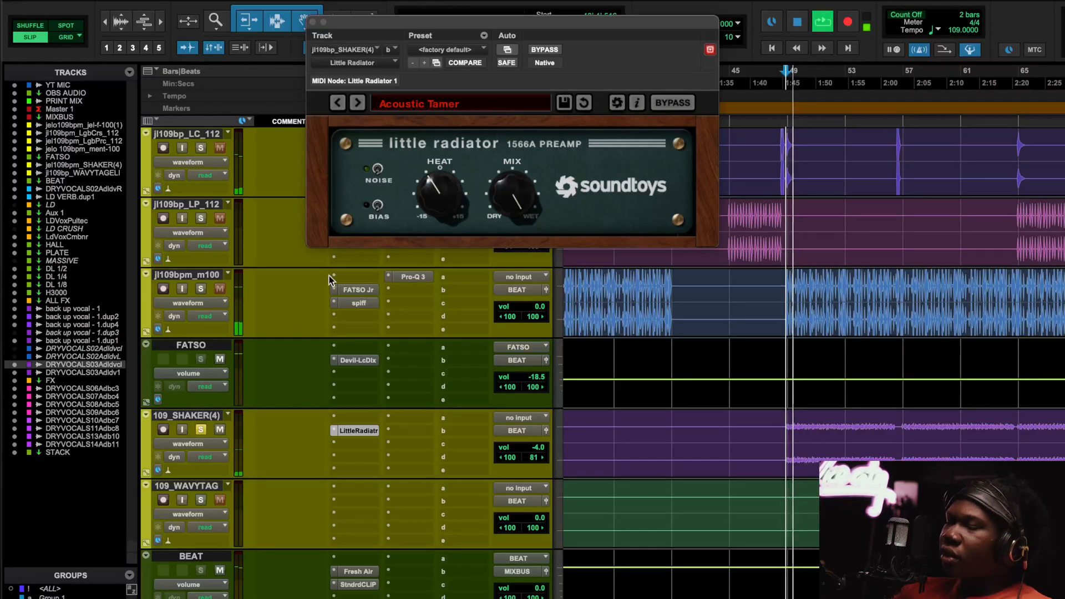
pyautogui.click(543, 50)
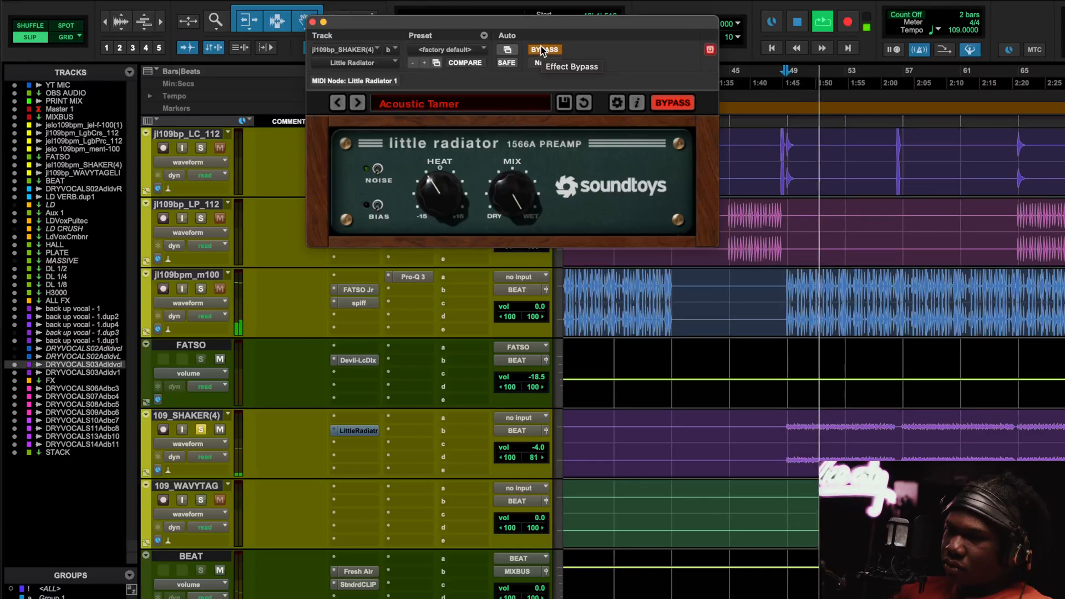
pyautogui.click(541, 50)
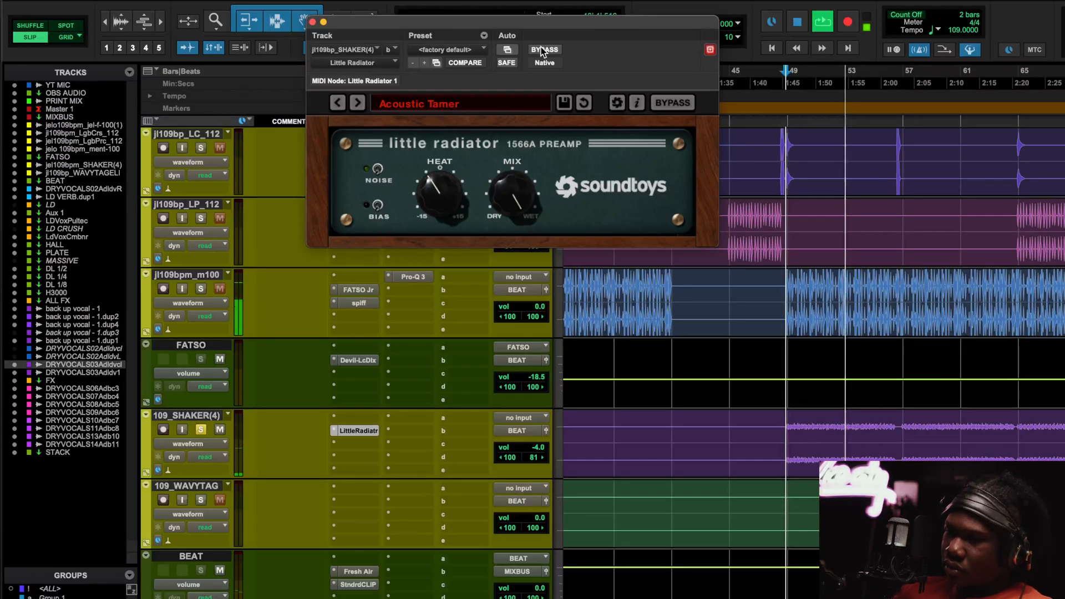
pyautogui.click(541, 50)
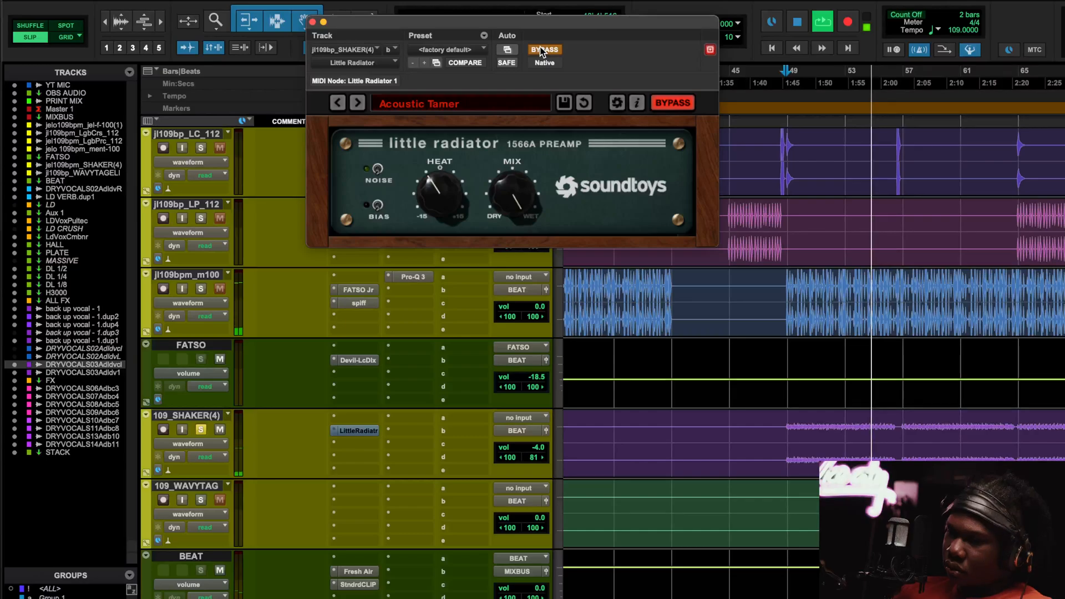
pyautogui.click(542, 49)
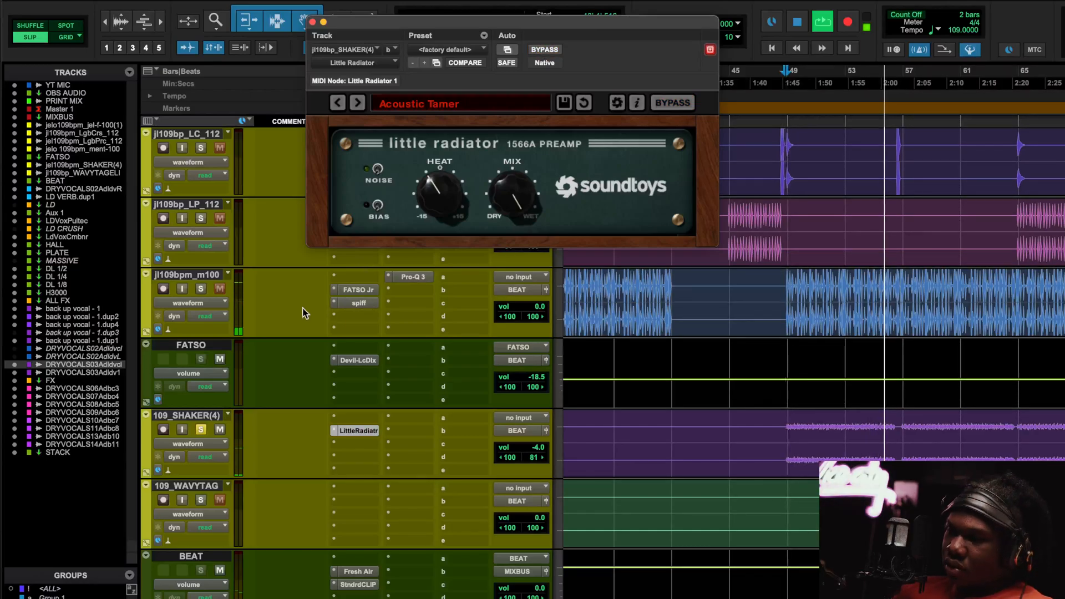
# Unsolo the shaker, compare Little Radiator once more in the full mix, then stop playback.
pyautogui.click(202, 431)
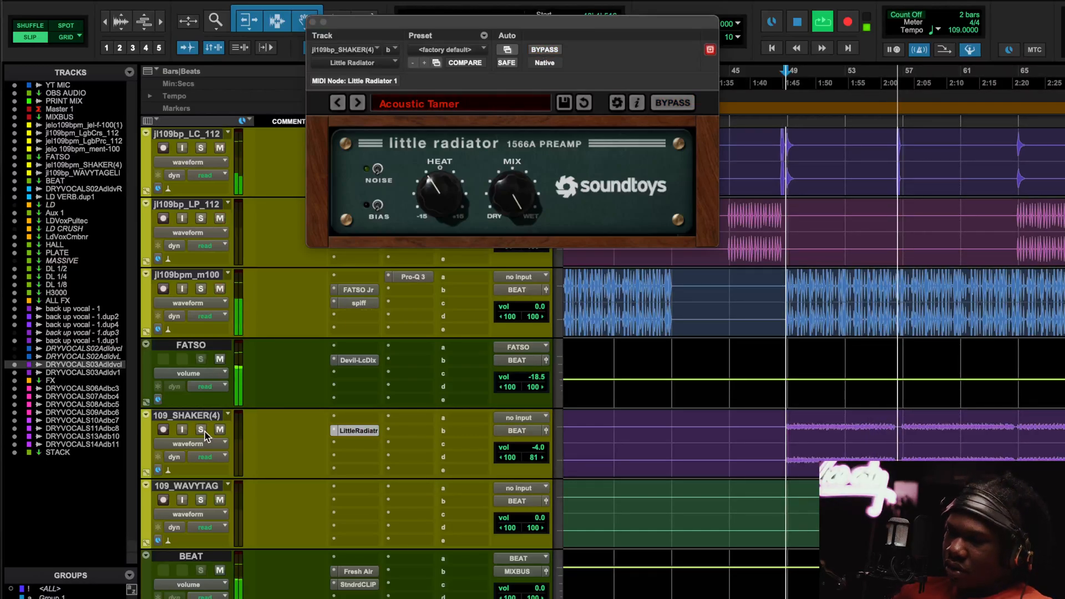
pyautogui.click(549, 50)
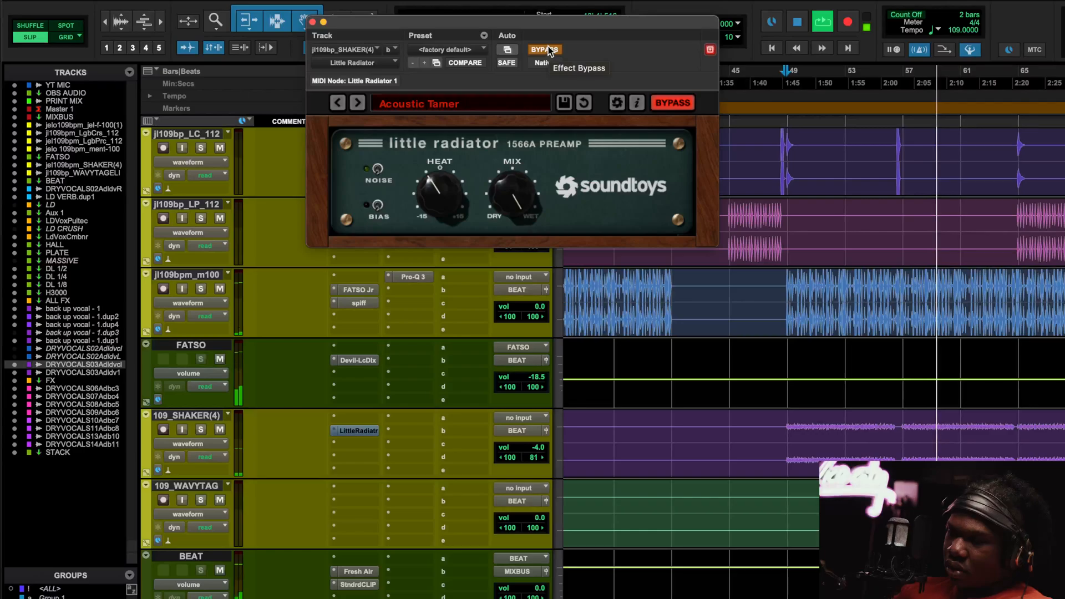
pyautogui.click(548, 48)
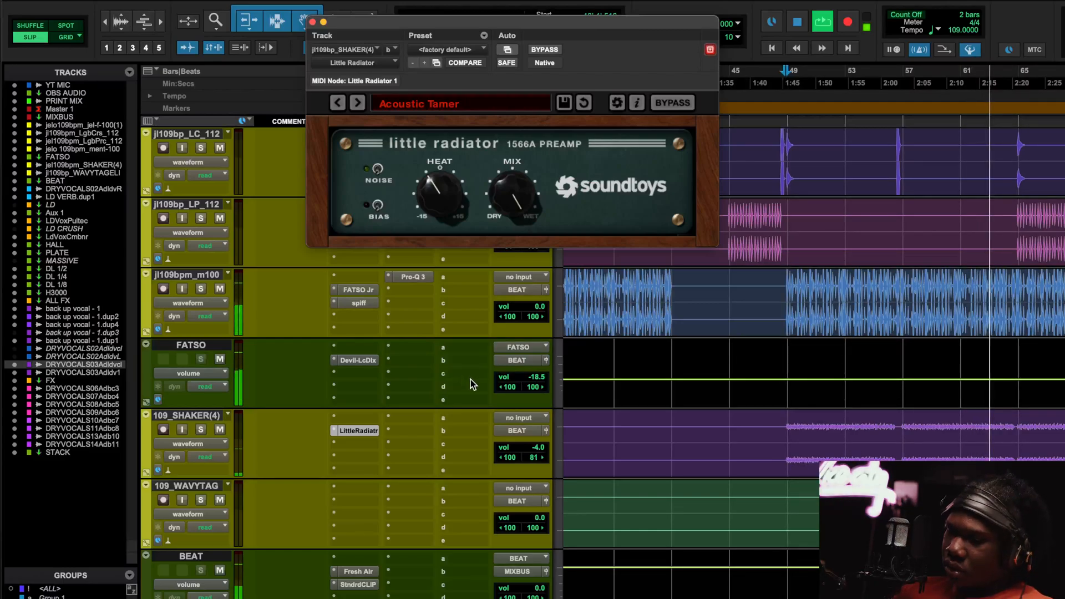
pyautogui.press('space')
# Open BEAT's Fresh Air, bypass it twice during playback, then close it and stop playback.
pyautogui.click(359, 572)
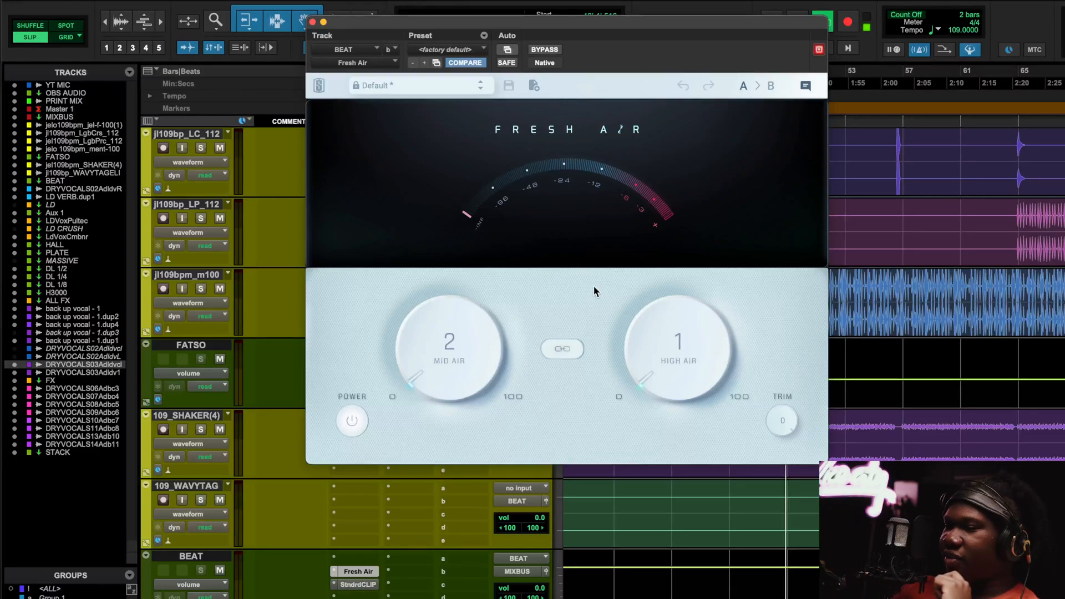
pyautogui.press('space')
pyautogui.click(542, 47)
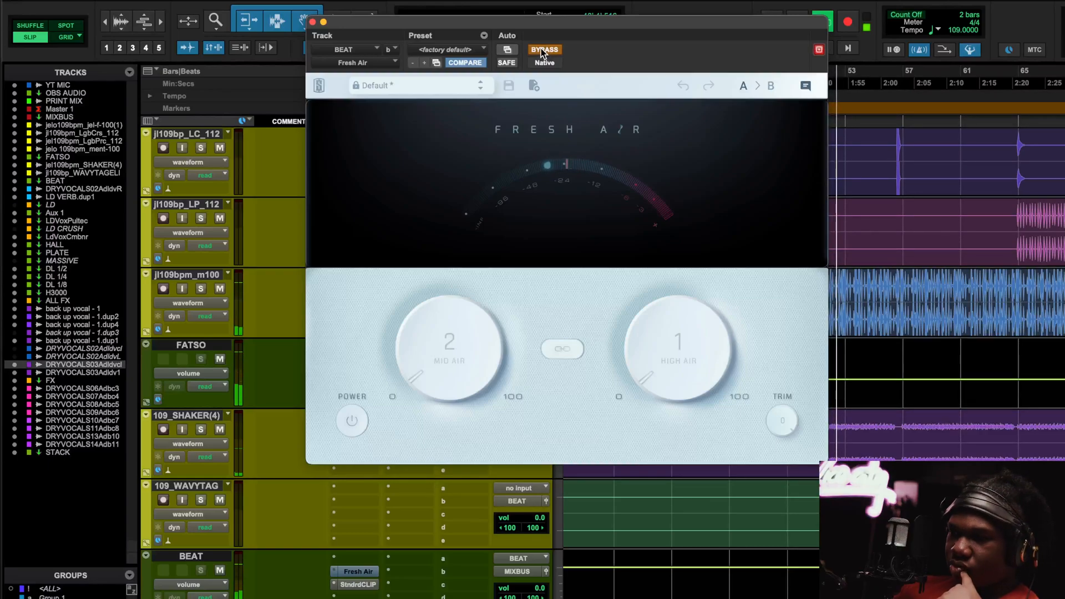
pyautogui.click(542, 49)
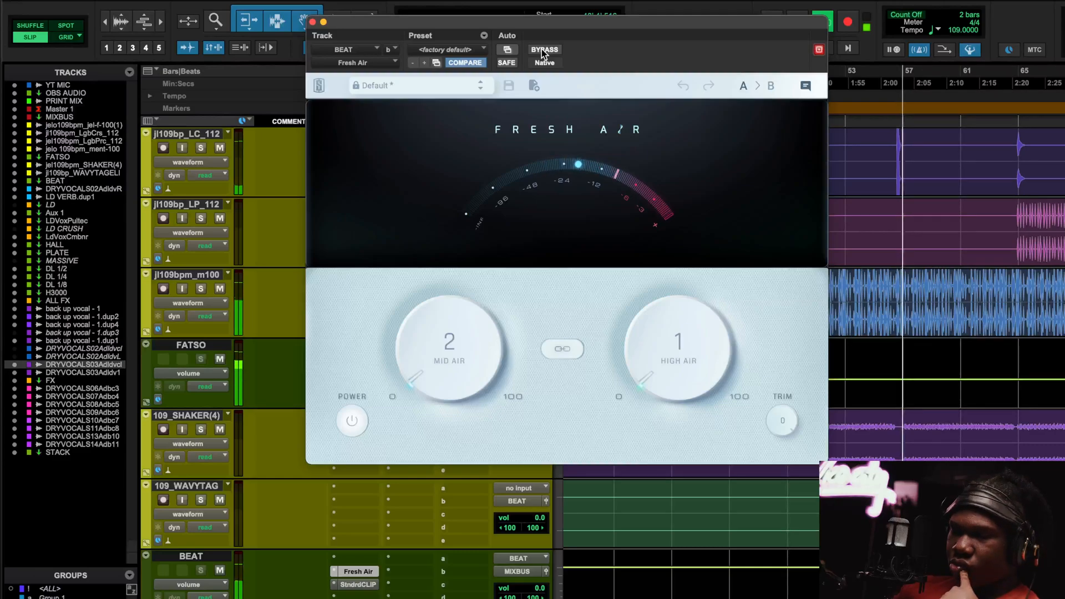
pyautogui.click(544, 50)
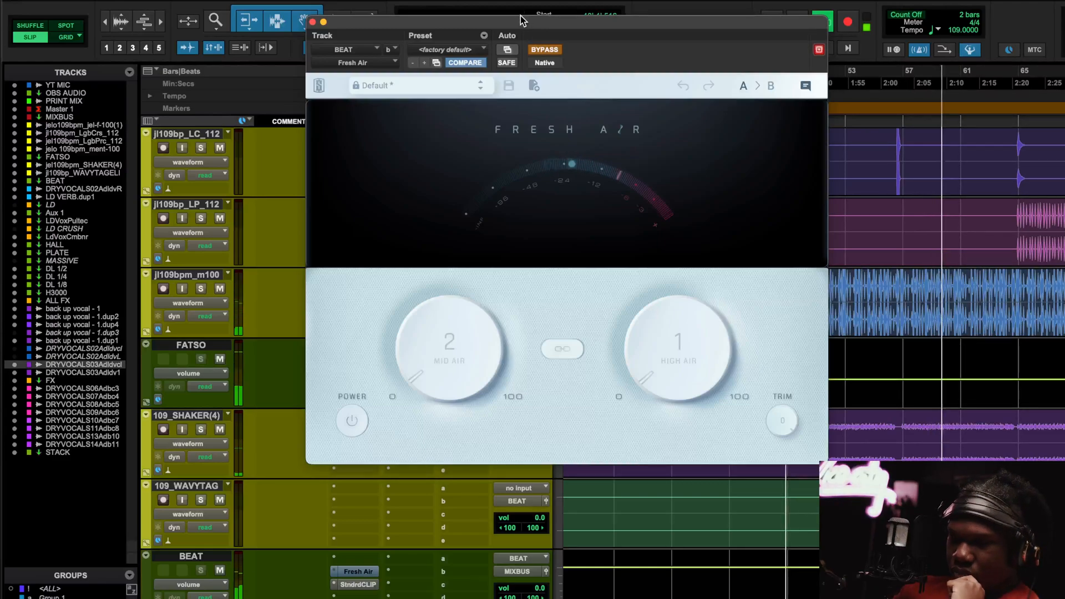
pyautogui.click(546, 49)
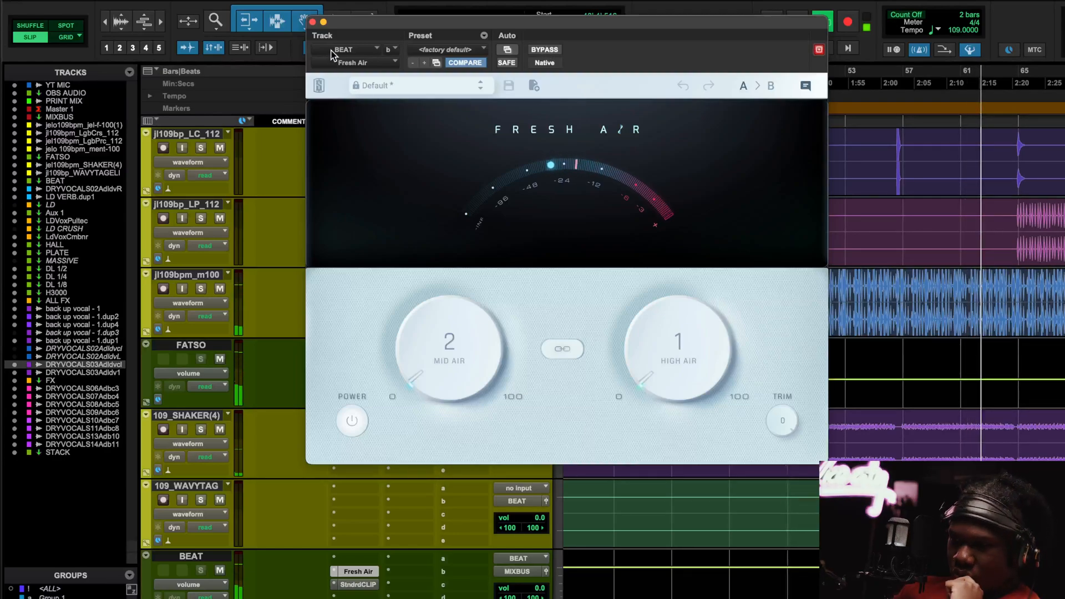
pyautogui.click(312, 22)
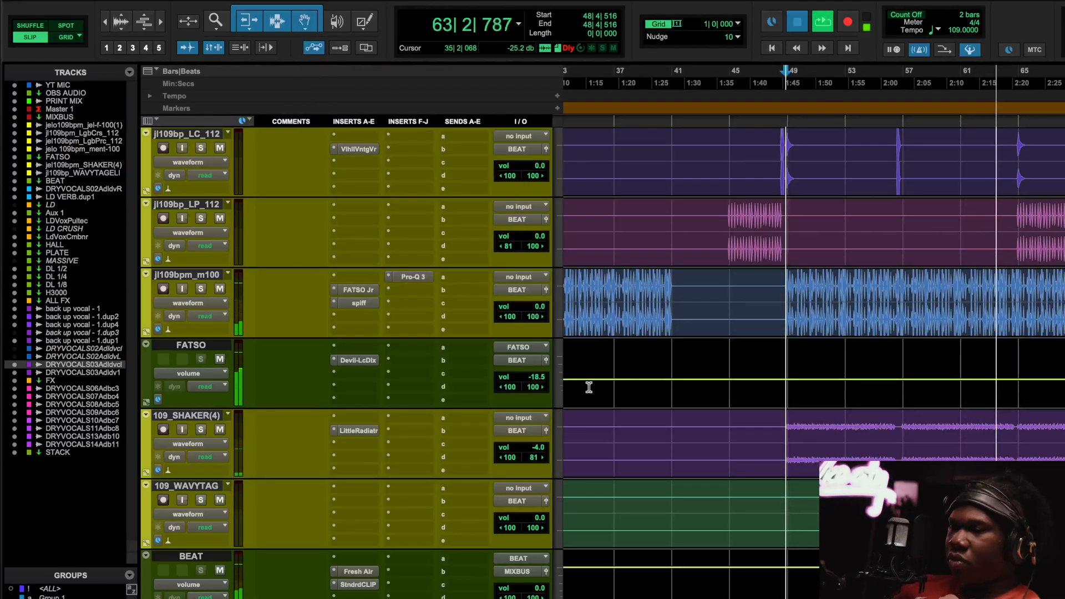
pyautogui.press('space')
# Review BEAT's StandardCLIP (Soft Clip Classic, -8.00 dB, x4), zoom the timeline out, then close it.
pyautogui.click(362, 584)
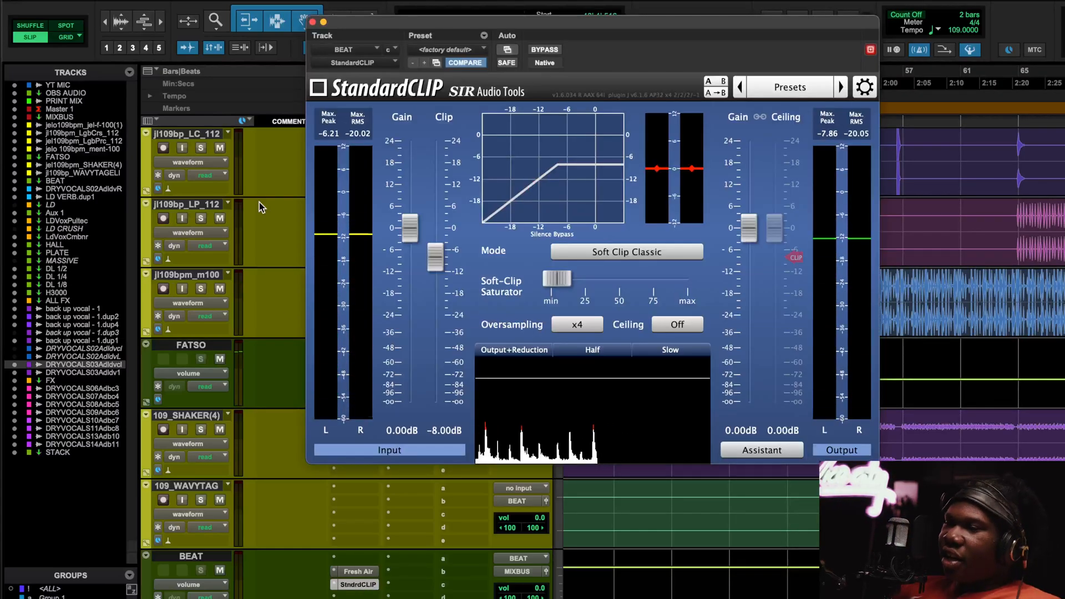
pyautogui.scroll(-2, 263, 567)
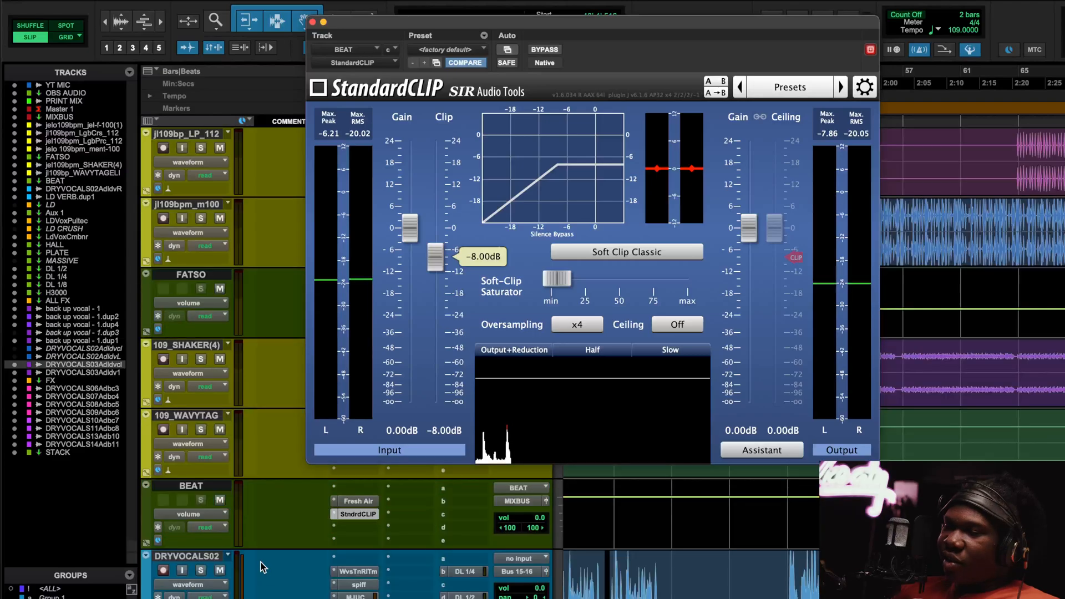
pyautogui.scroll(2, 266, 534)
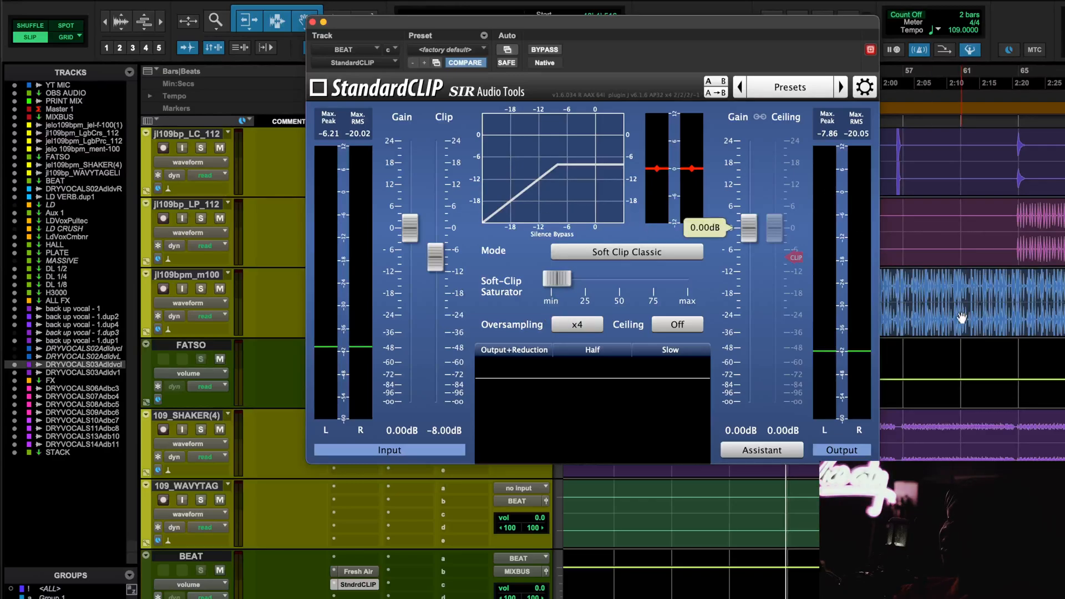
pyautogui.press('super+bracketleft')
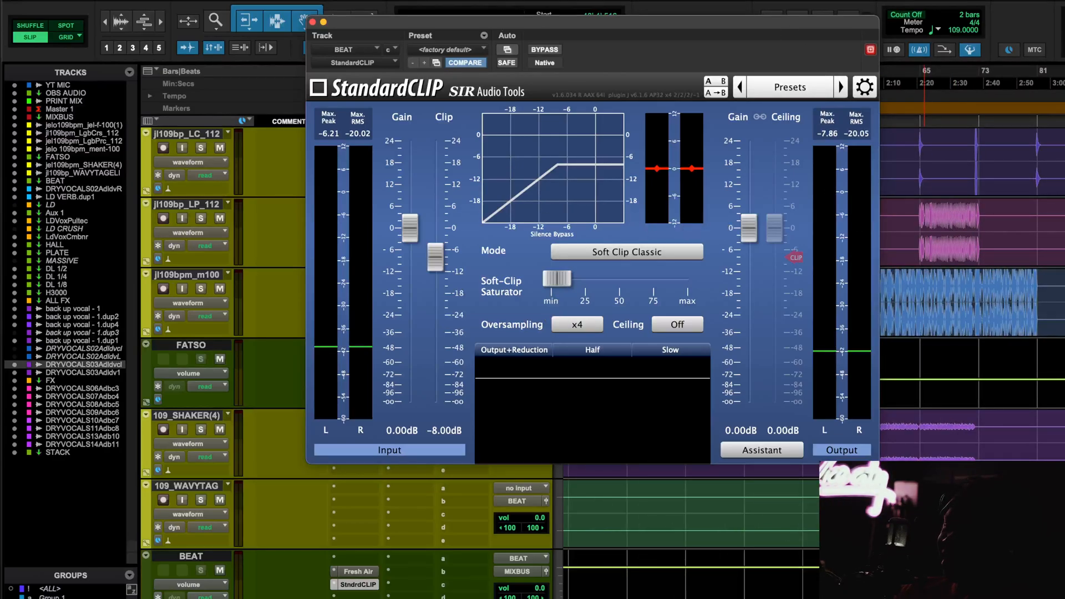
pyautogui.click(313, 22)
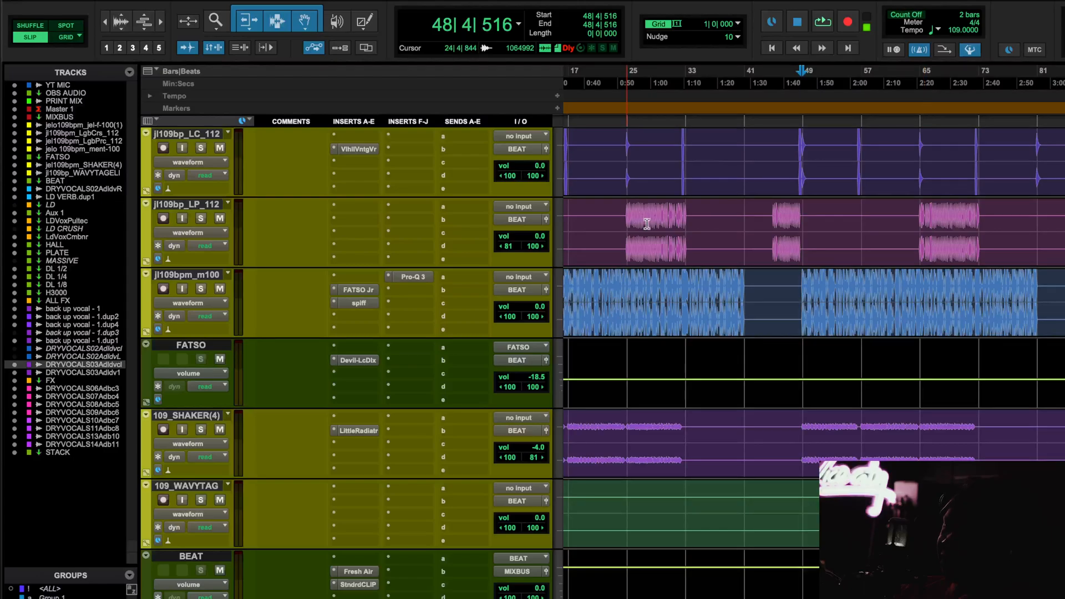
pyautogui.hscroll(-4, 647, 224)
# Reopen BEAT's StandardCLIP, move its window aside, and play from around bar 48 to watch it.
pyautogui.scroll(3, 646, 223)
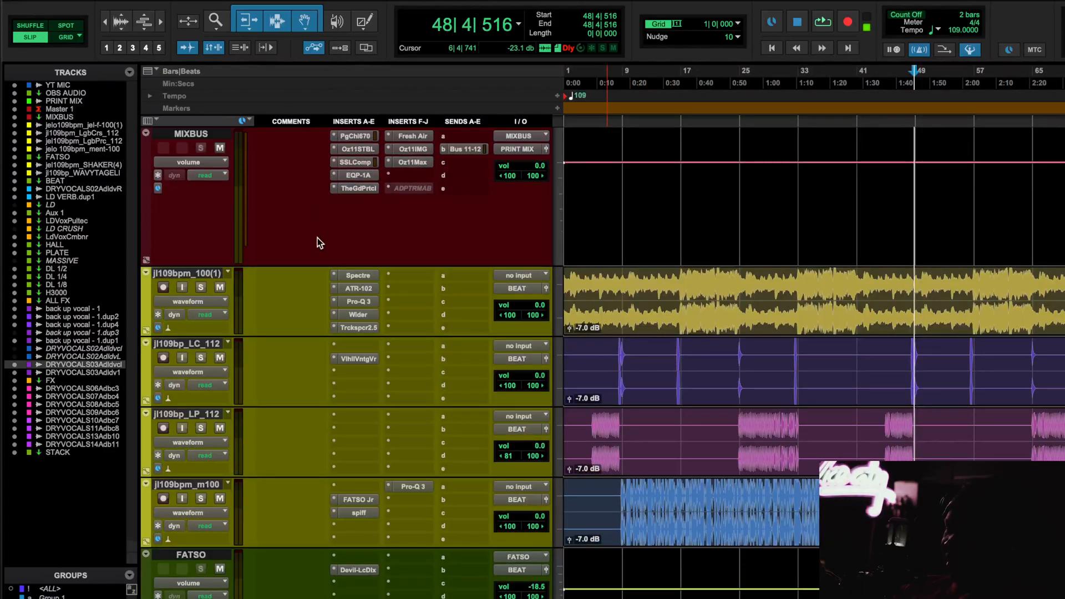
pyautogui.scroll(-5, 723, 284)
pyautogui.scroll(4, 723, 285)
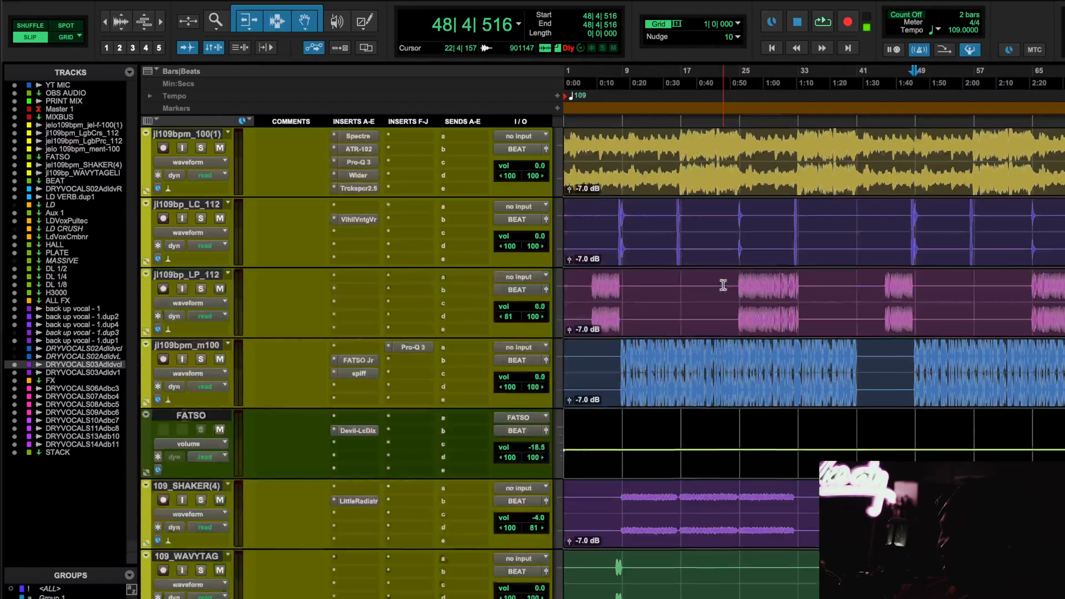
pyautogui.scroll(5, 724, 284)
pyautogui.scroll(-10, 723, 284)
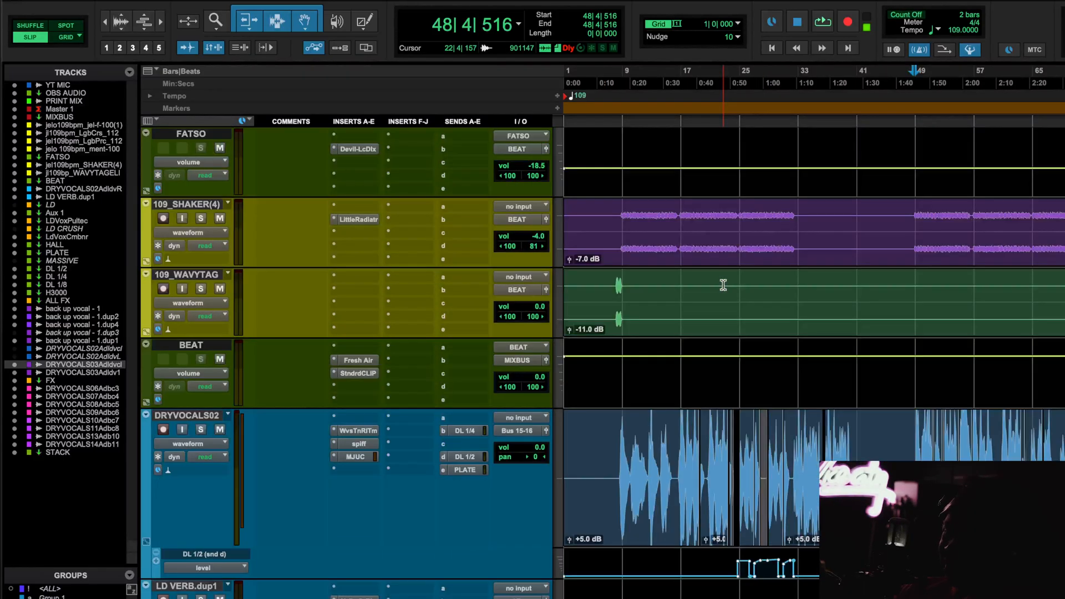
pyautogui.scroll(-2, 723, 287)
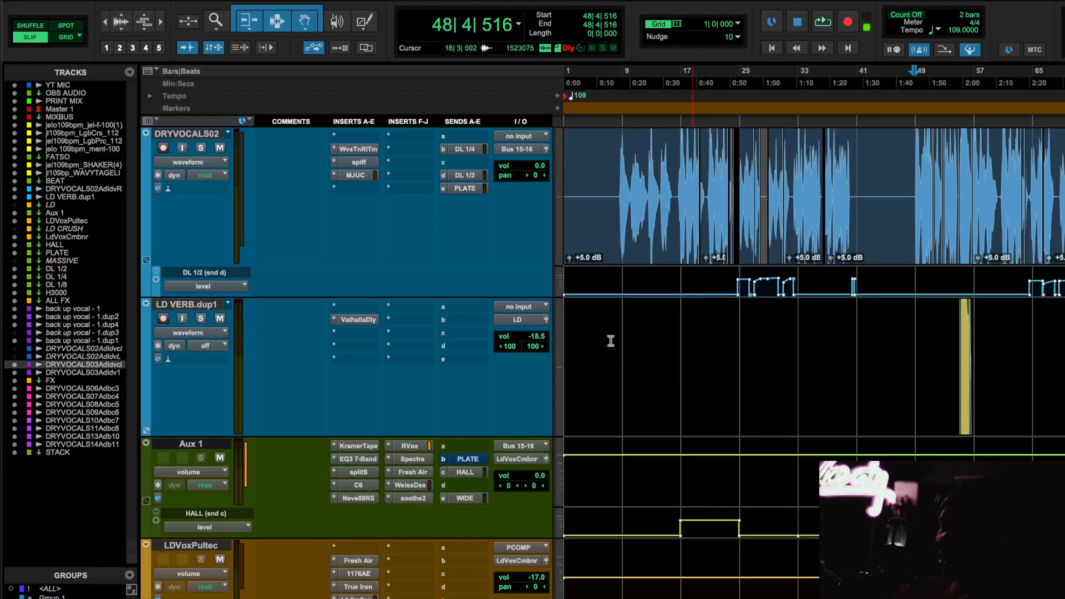
pyautogui.scroll(5, 571, 356)
pyautogui.click(359, 302)
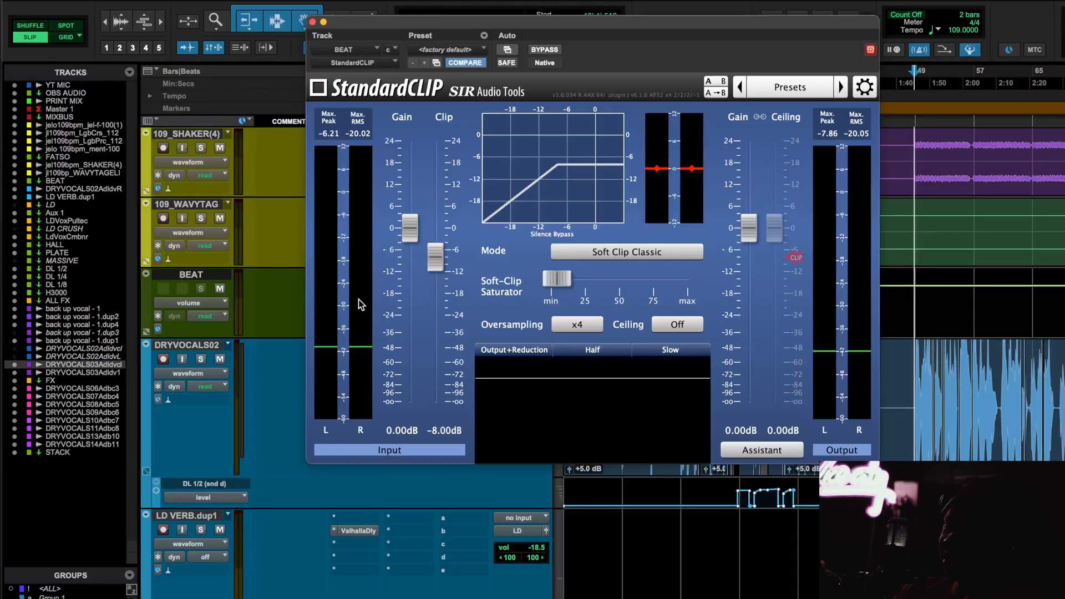
pyautogui.scroll(5, 953, 423)
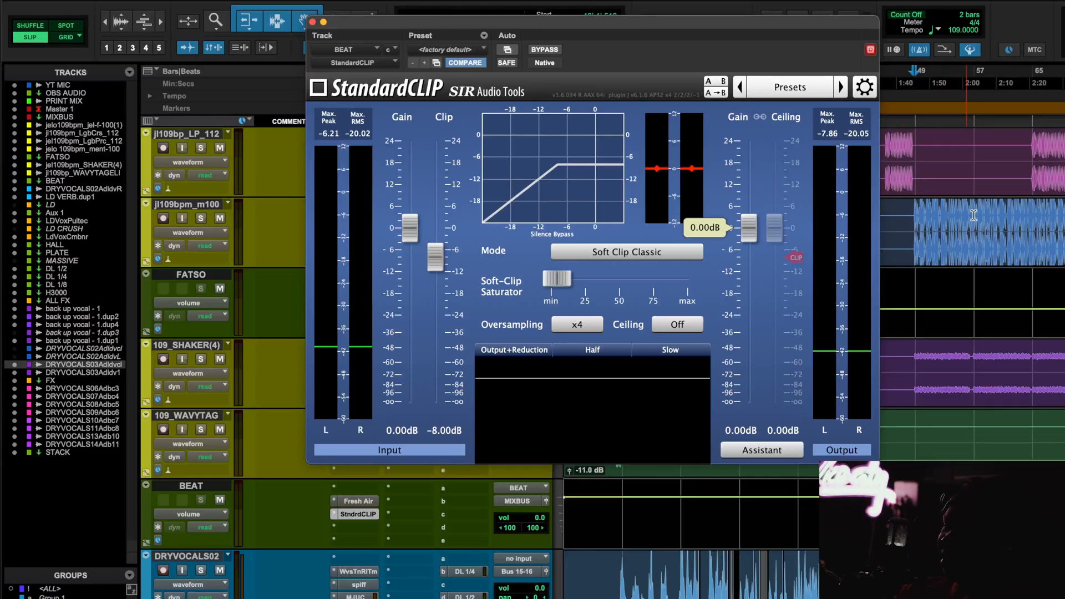
pyautogui.hscroll(5, 973, 215)
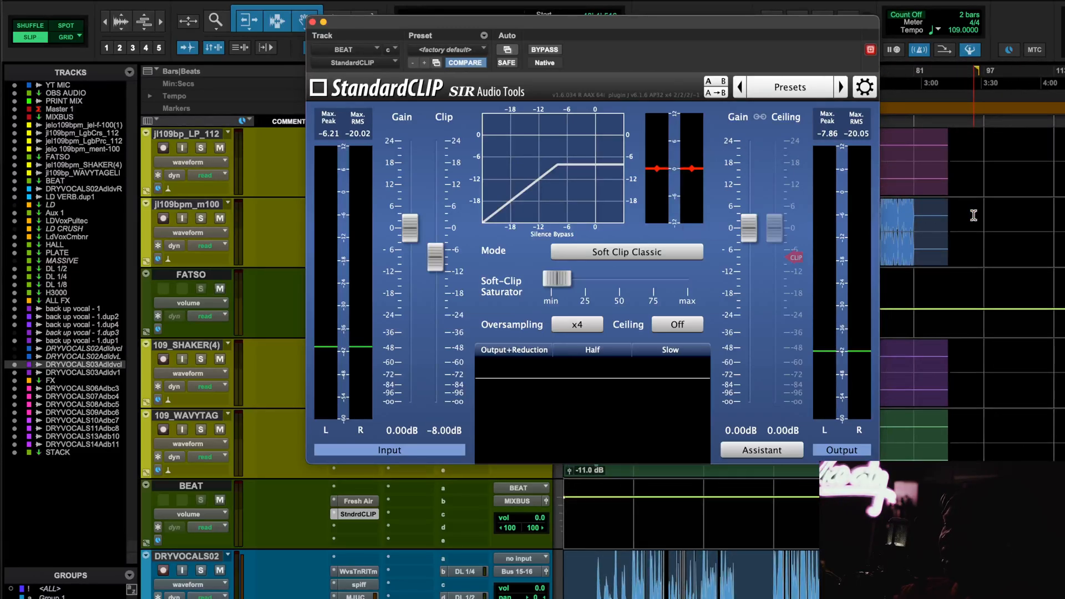
pyautogui.moveTo(712, 26); pyautogui.dragTo(565, 50)
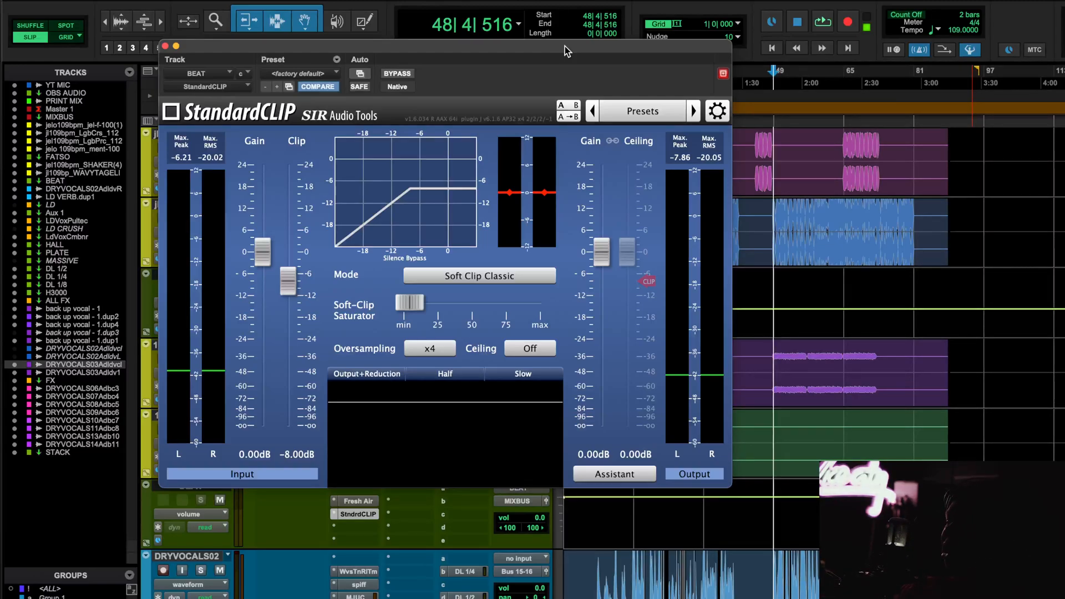
pyautogui.press('space')
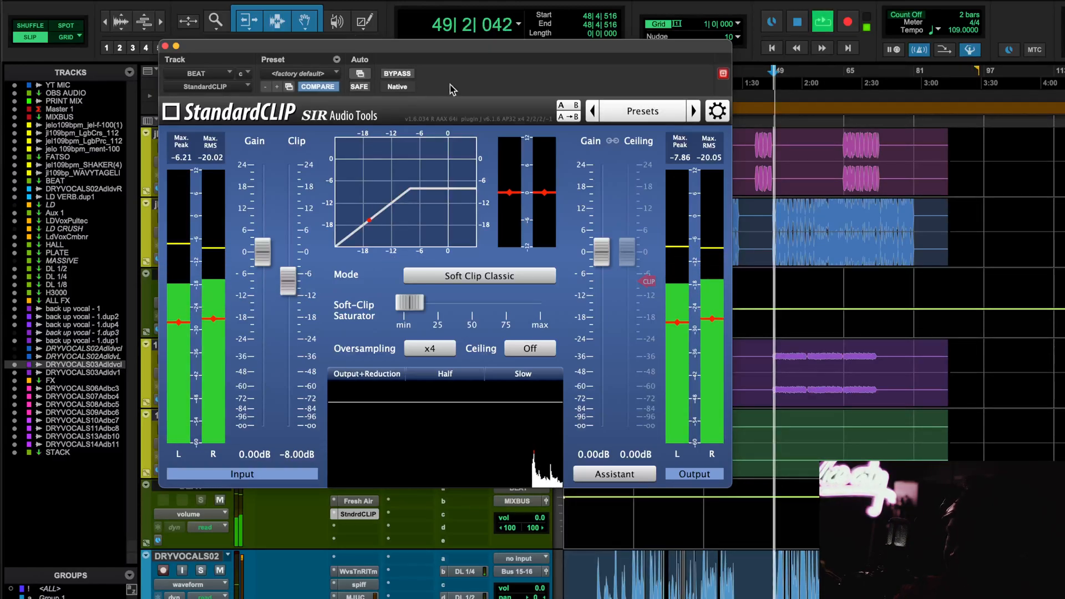